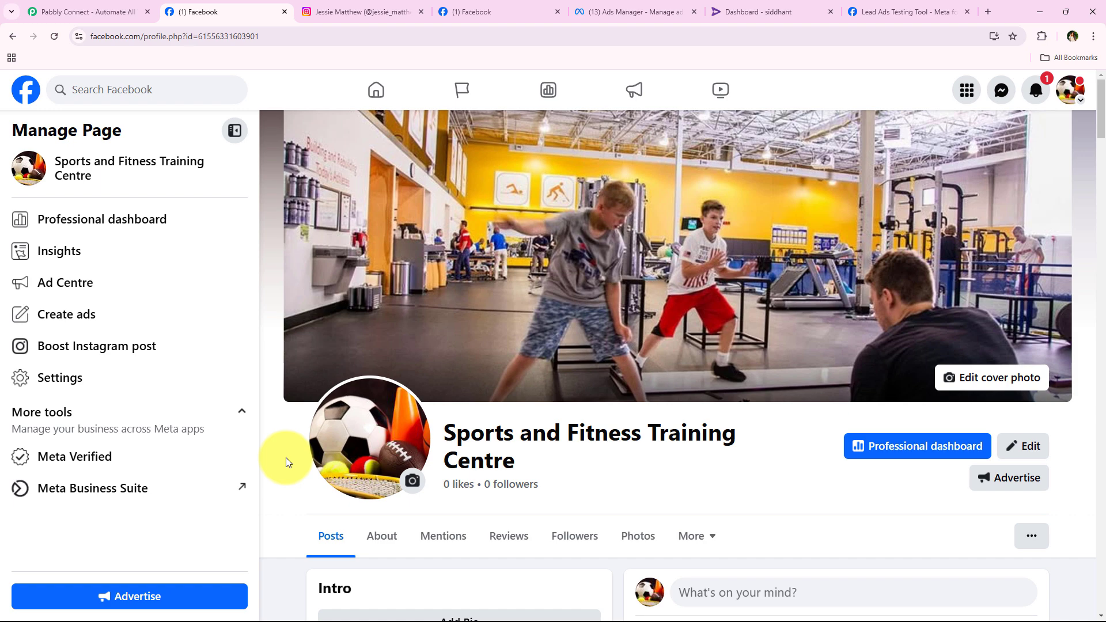
Bring up the Lead Ads Testing Tool, whose test lead form is filled with Personal Training and Muscle Building details.
left_click(893, 11)
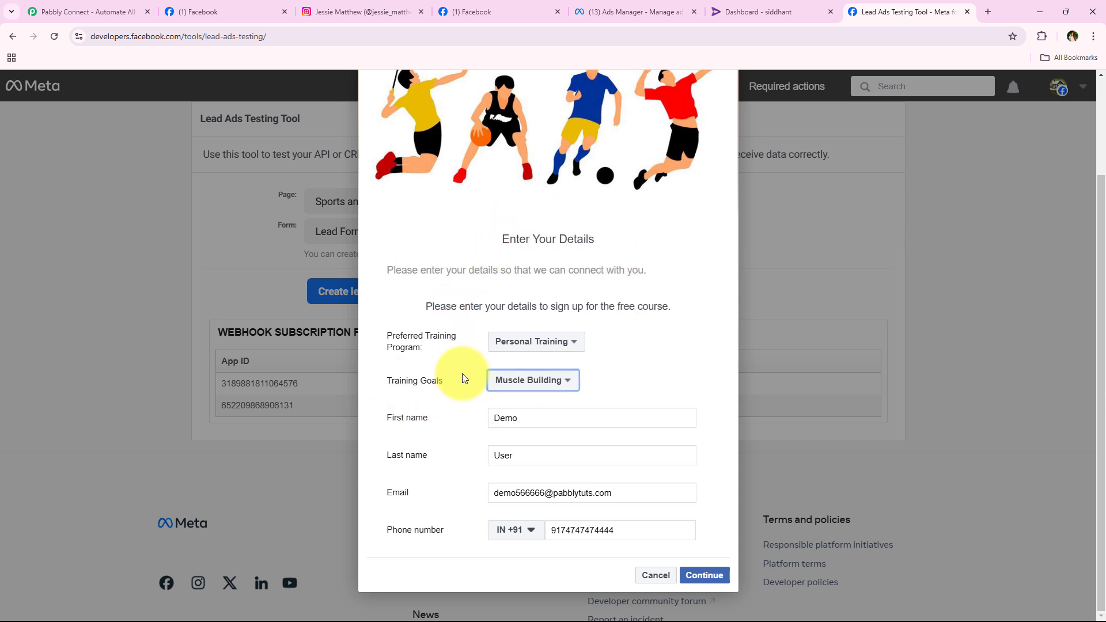
Submit the demo test lead past the terms page and dismiss the Thanks confirmation.
left_click(704, 575)
left_click(705, 576)
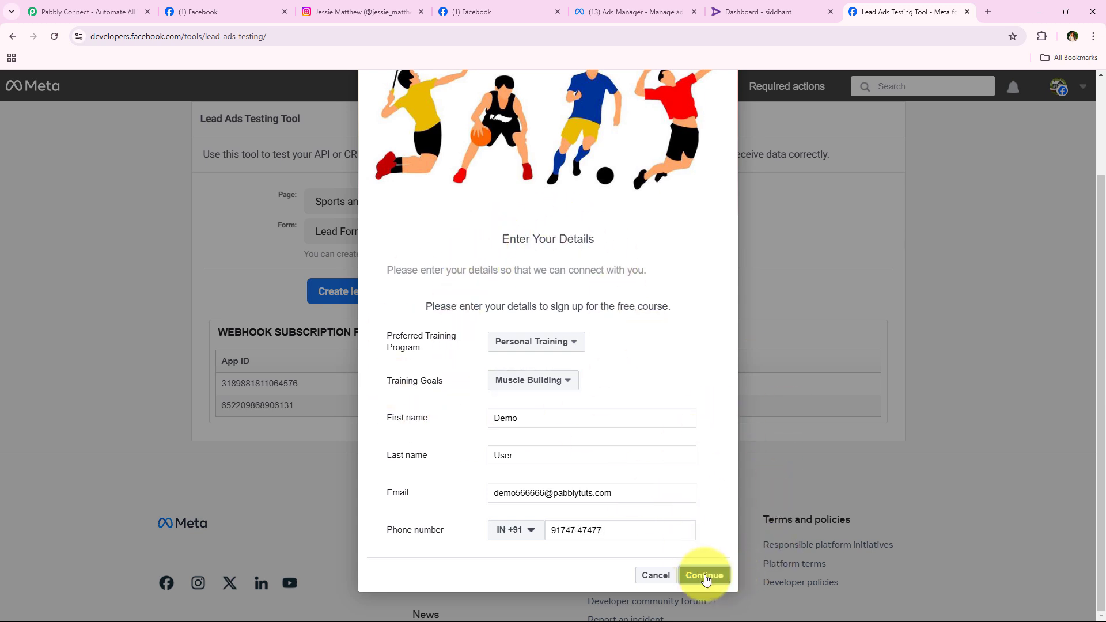
left_click(709, 461)
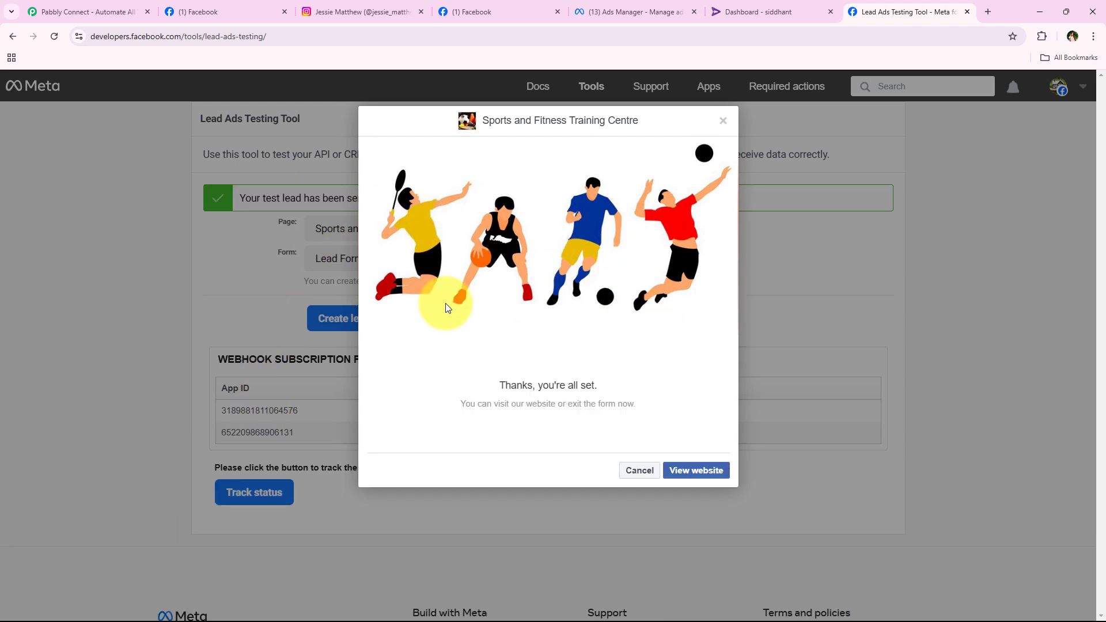
left_click(635, 467)
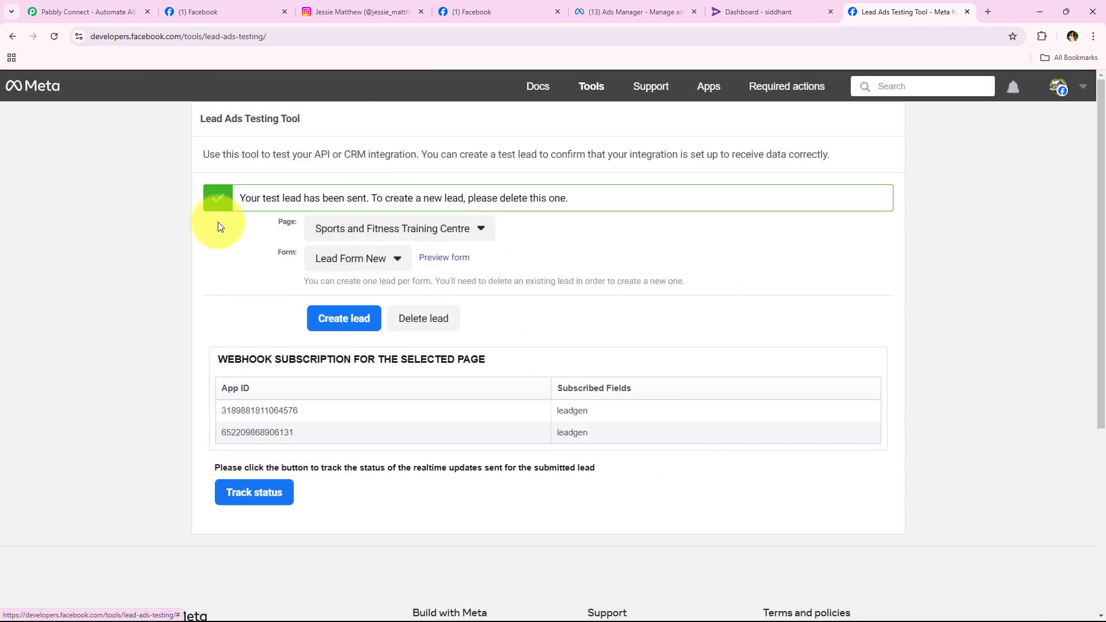
Check Rigi's User management list for the new Demo User entry among 13,887 users.
left_click(797, 4)
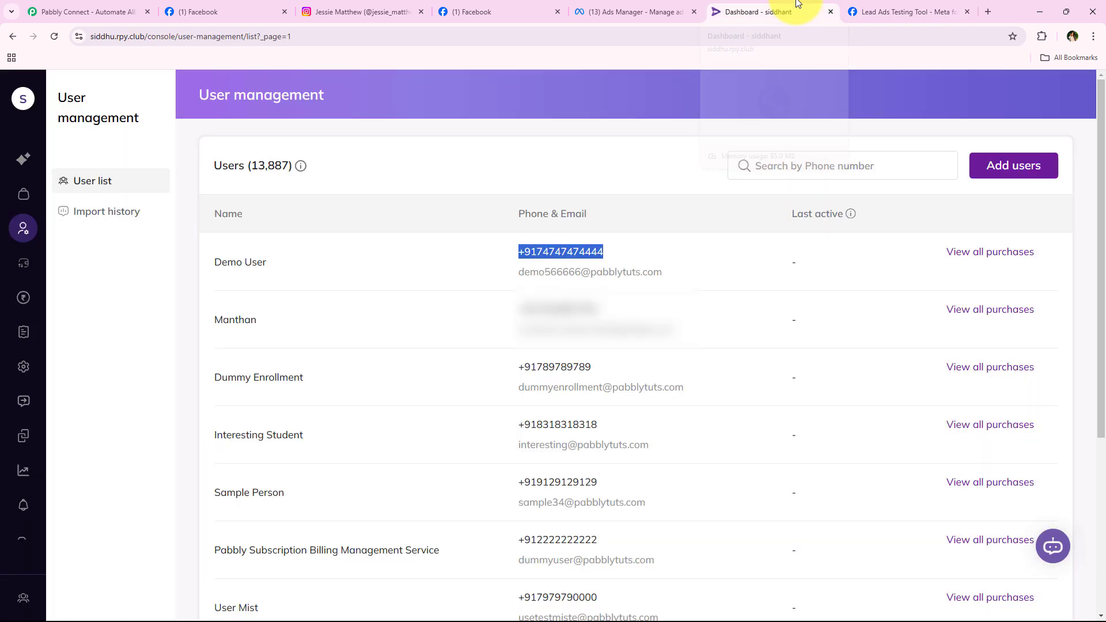
left_click(456, 253)
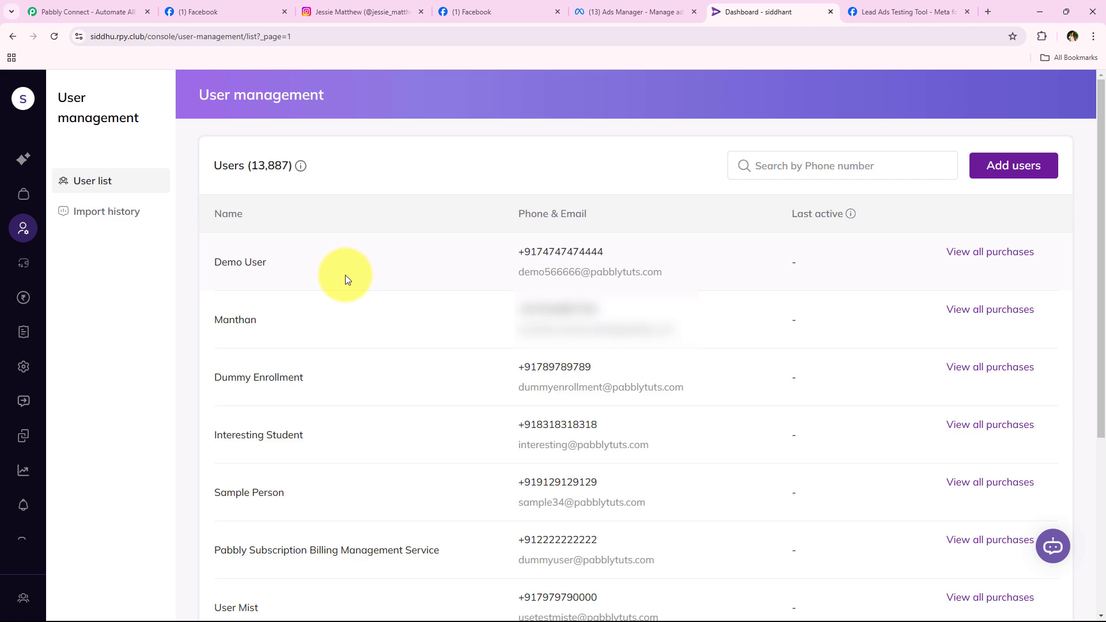
Go back to the Facebook business page and point out its page name.
left_click(199, 12)
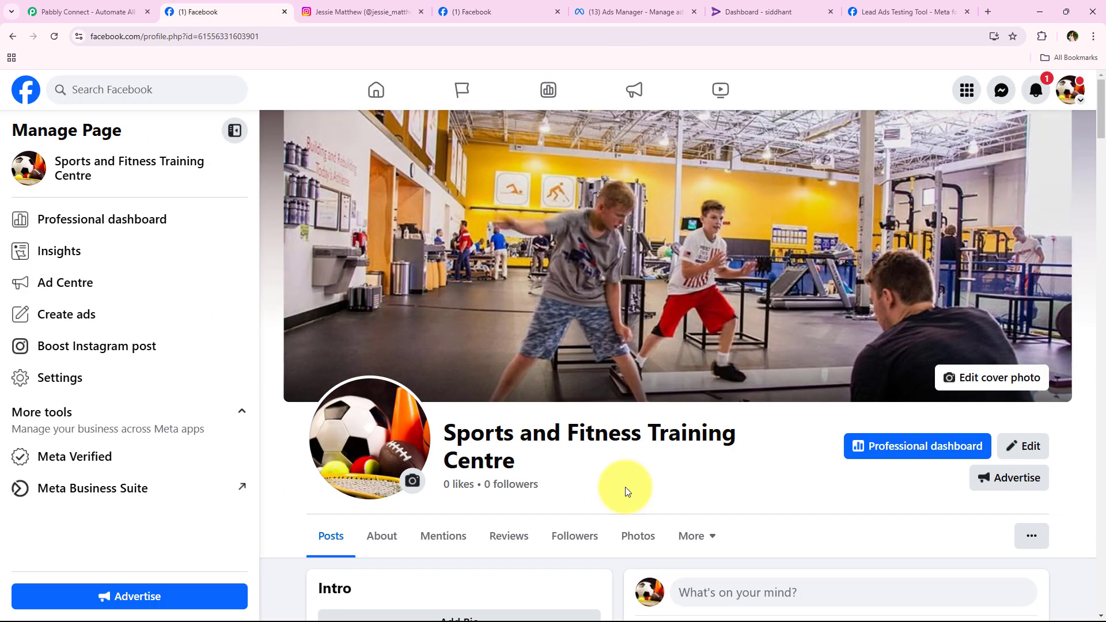
left_click_drag(522, 471, 444, 428)
left_click(486, 452)
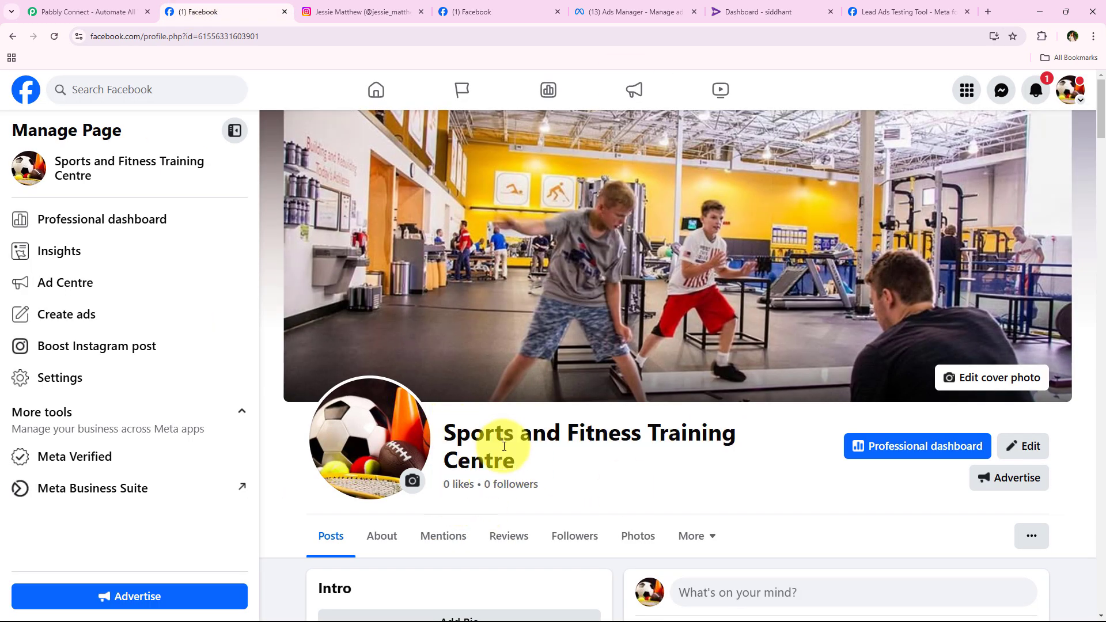
Review the linked Instagram profile and connected Instagram settings, then show the New Leads Ad in Ads Manager.
left_click(357, 12)
left_click(469, 11)
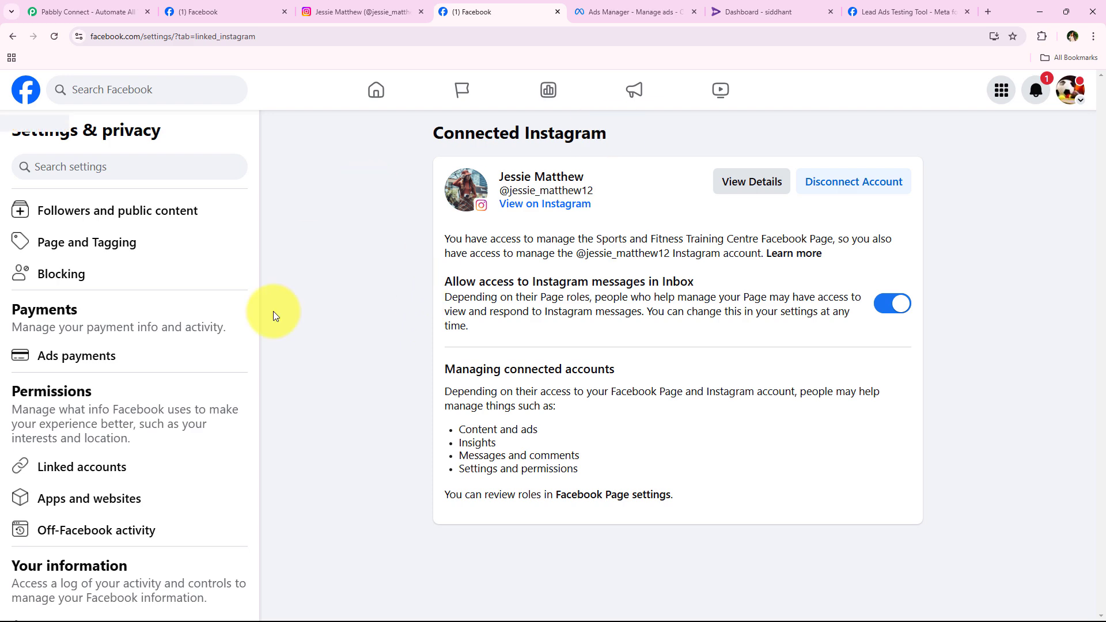
left_click(321, 11)
left_click(184, 11)
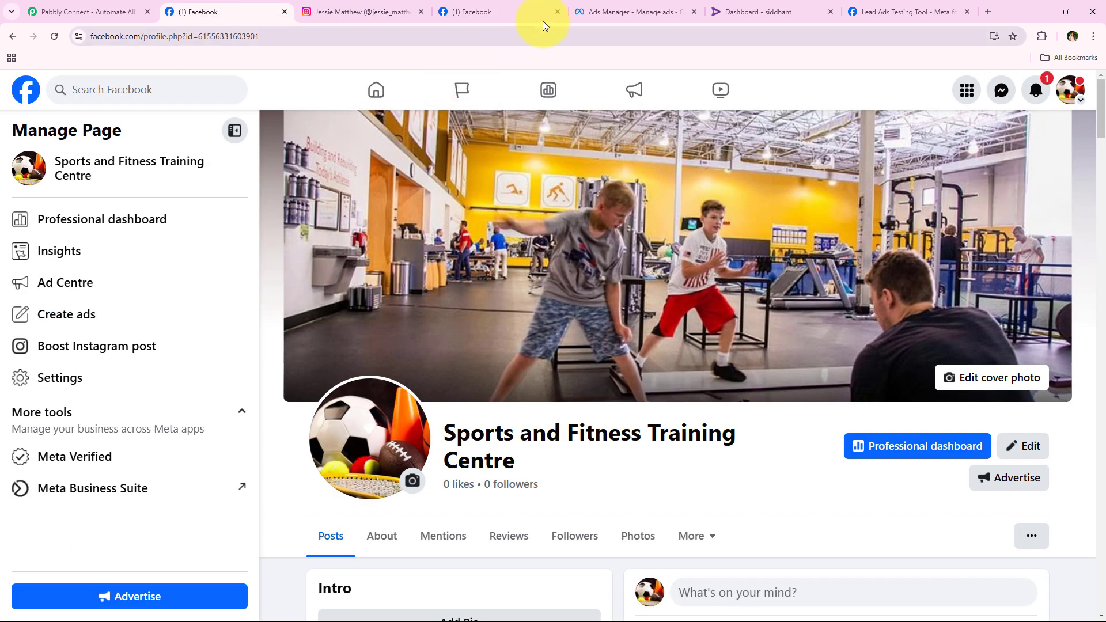
left_click(613, 7)
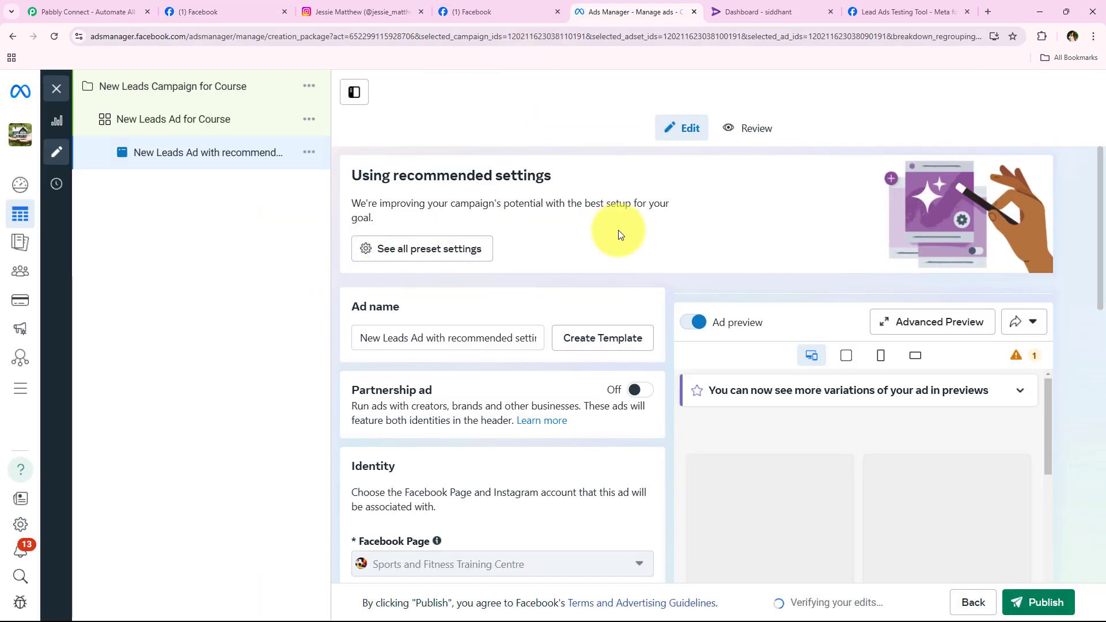
Scroll through the ad's Identity and Lead delivery settings, then recheck the Rigi user list.
scroll(605, 395, "down", 15)
scroll(493, 271, "up", 5)
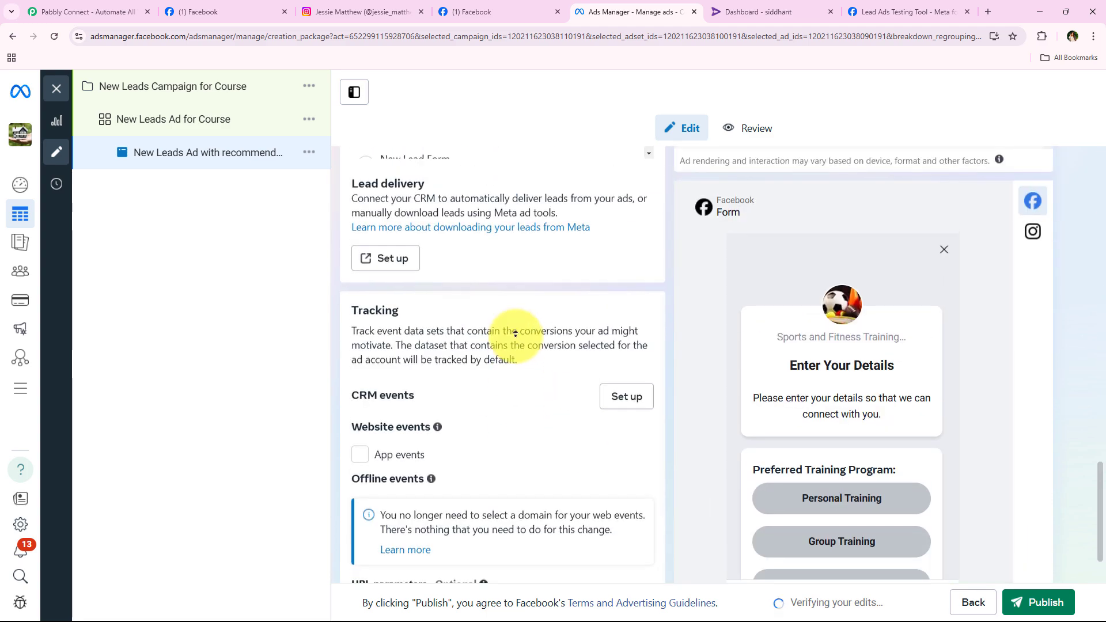
scroll(527, 287, "up", 10)
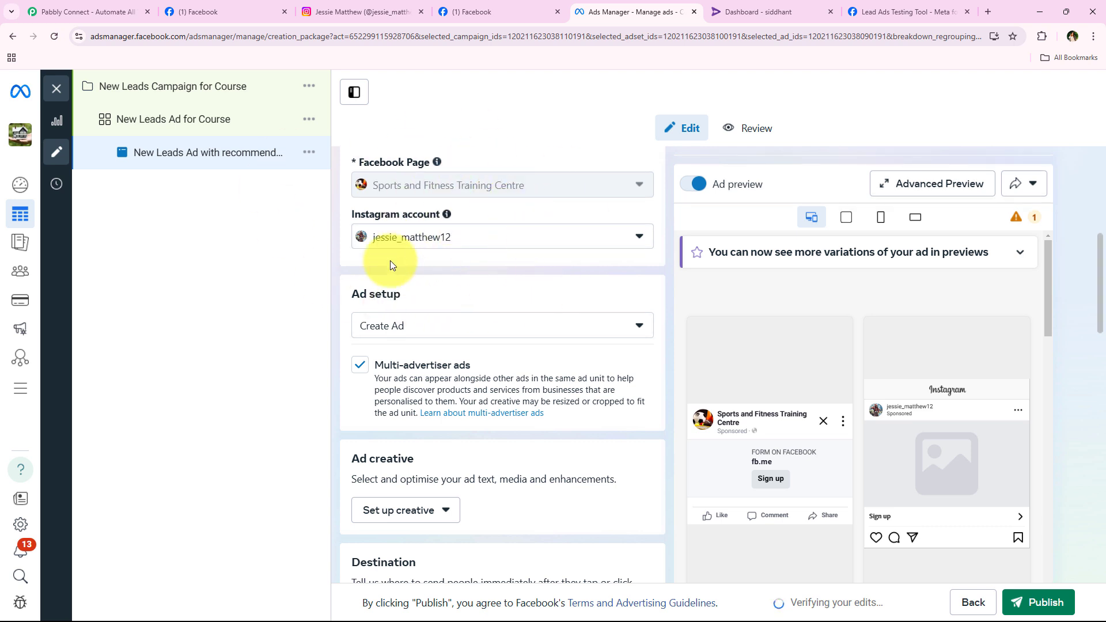
left_click(740, 13)
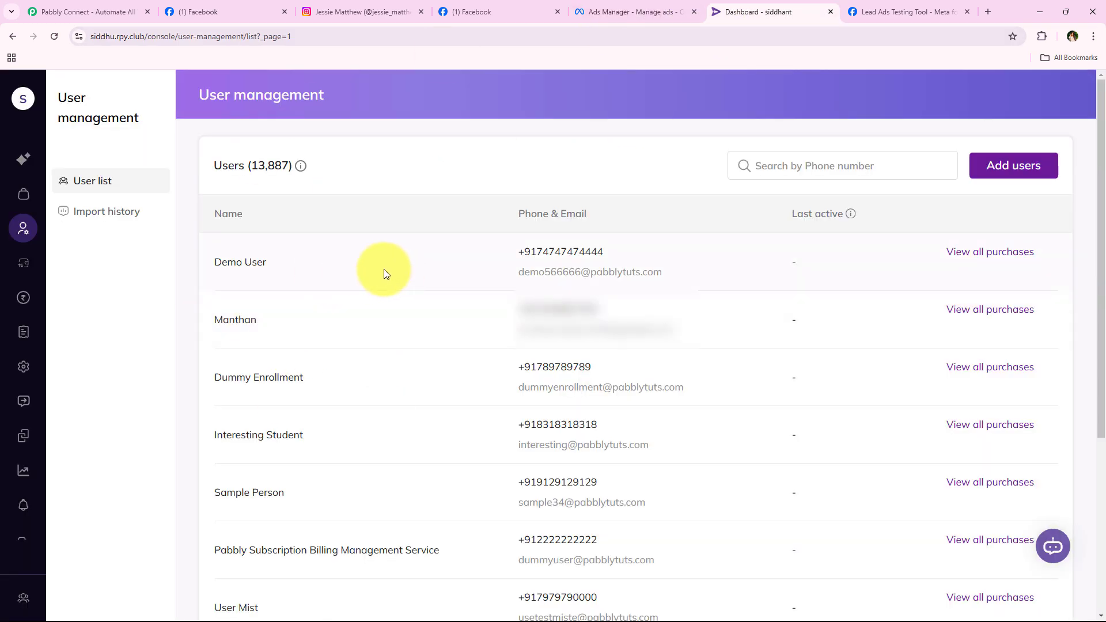
Go to the Pabbly Connect website and point out its address.
left_click(91, 6)
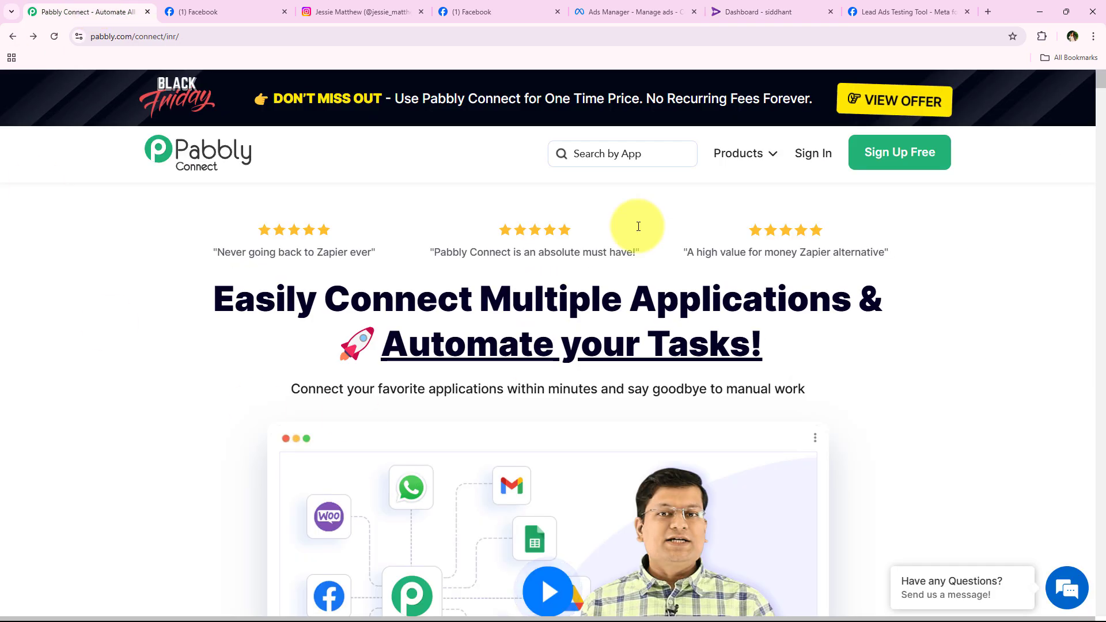
left_click(227, 36)
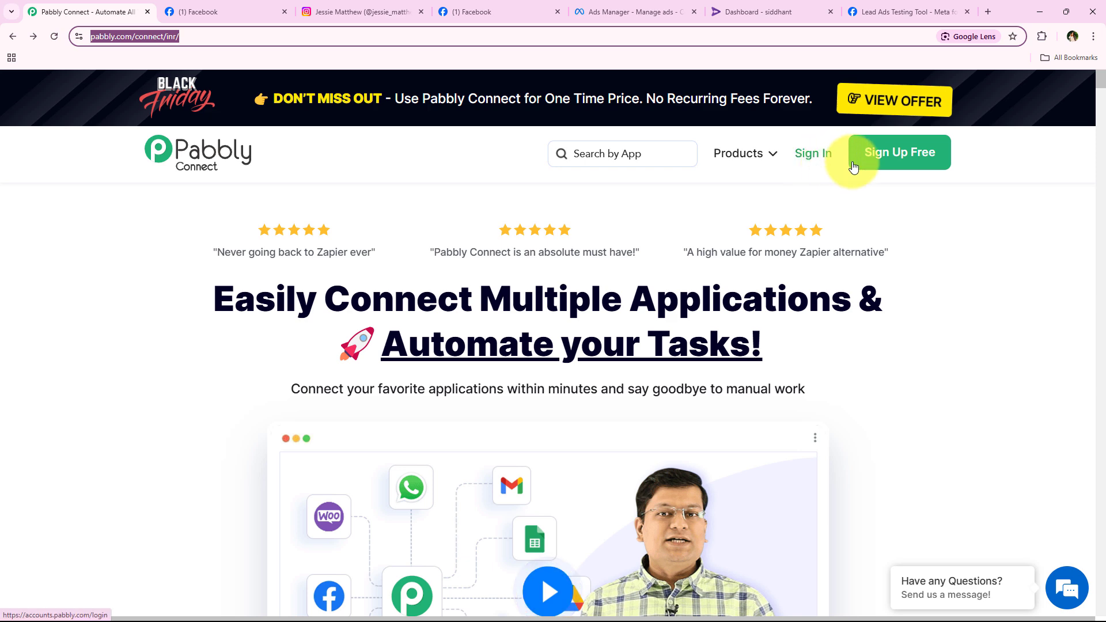
left_click(787, 205)
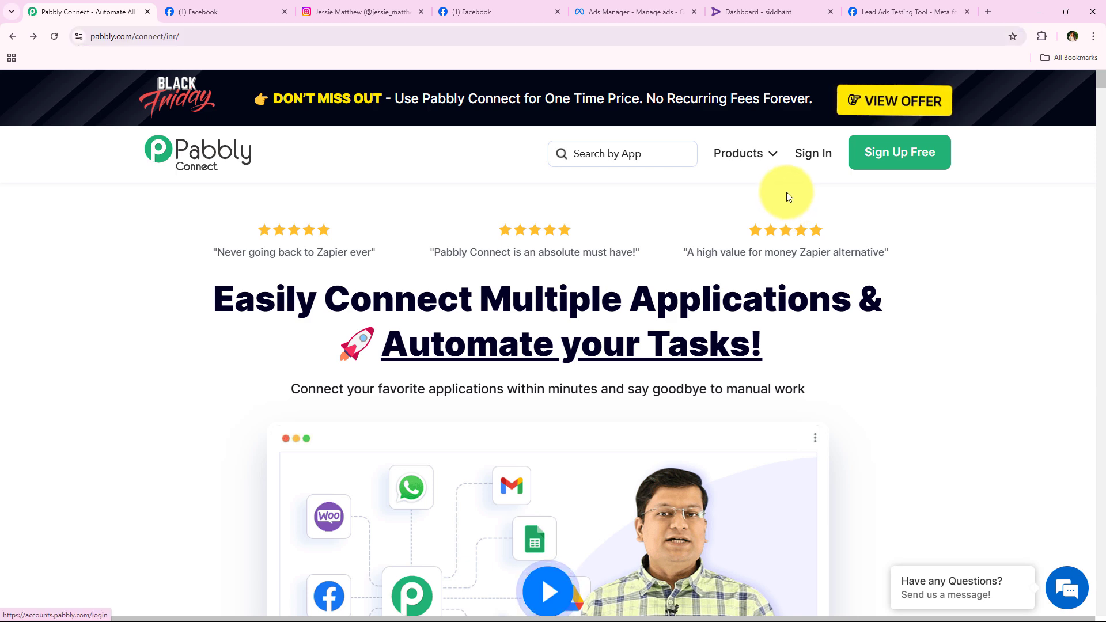
Sign in and launch Pabbly Connect from the All Pabbly Apps list.
left_click(811, 157)
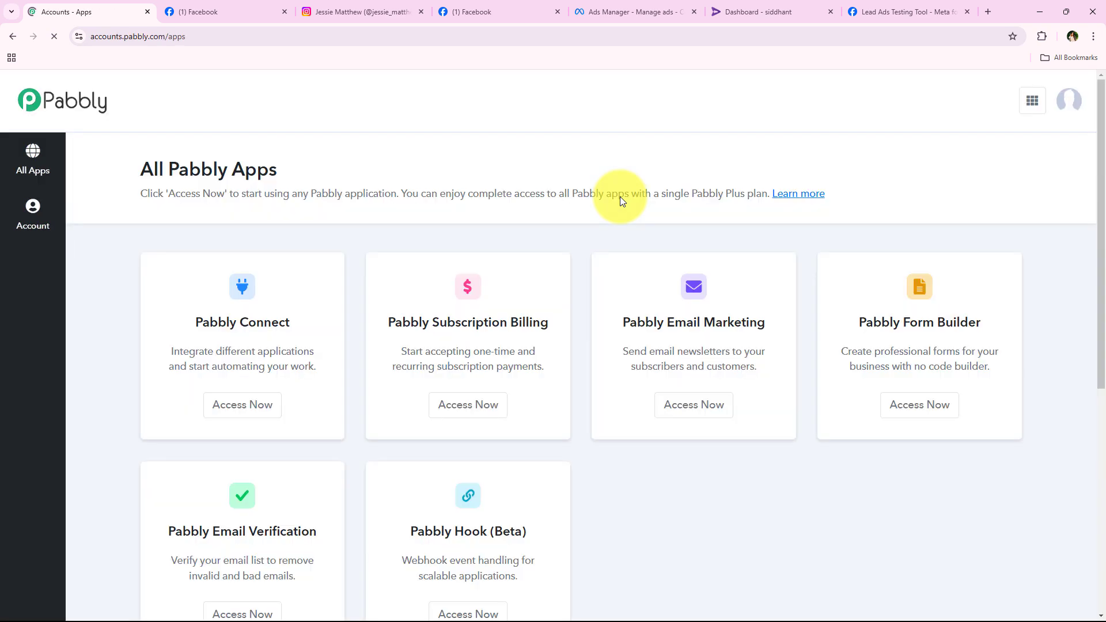
left_click_drag(140, 169, 305, 167)
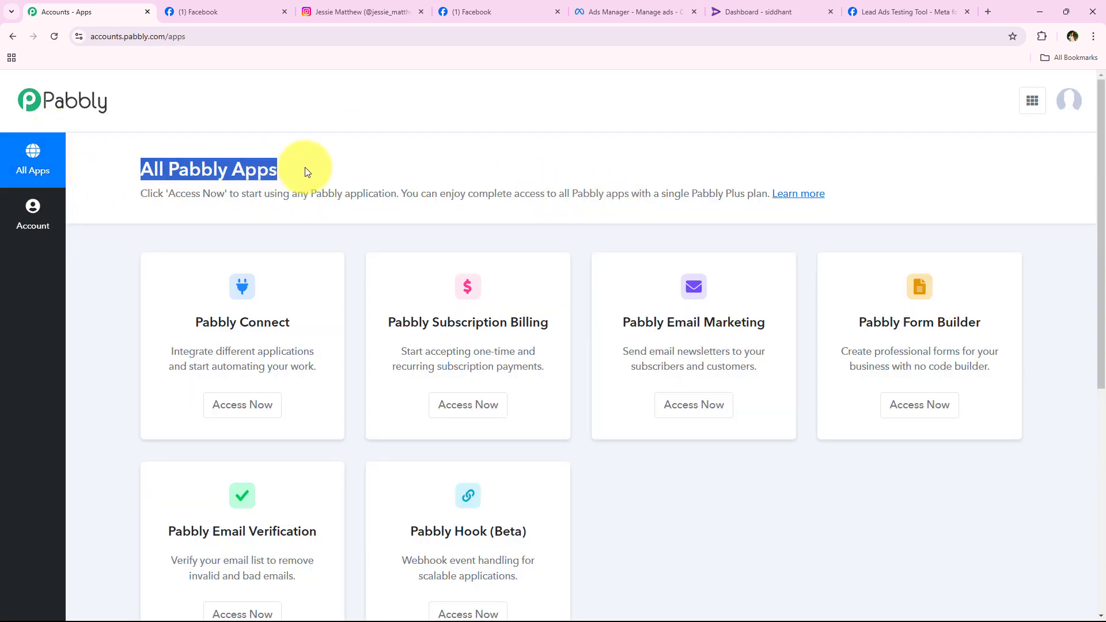
scroll(347, 363, "down", 1)
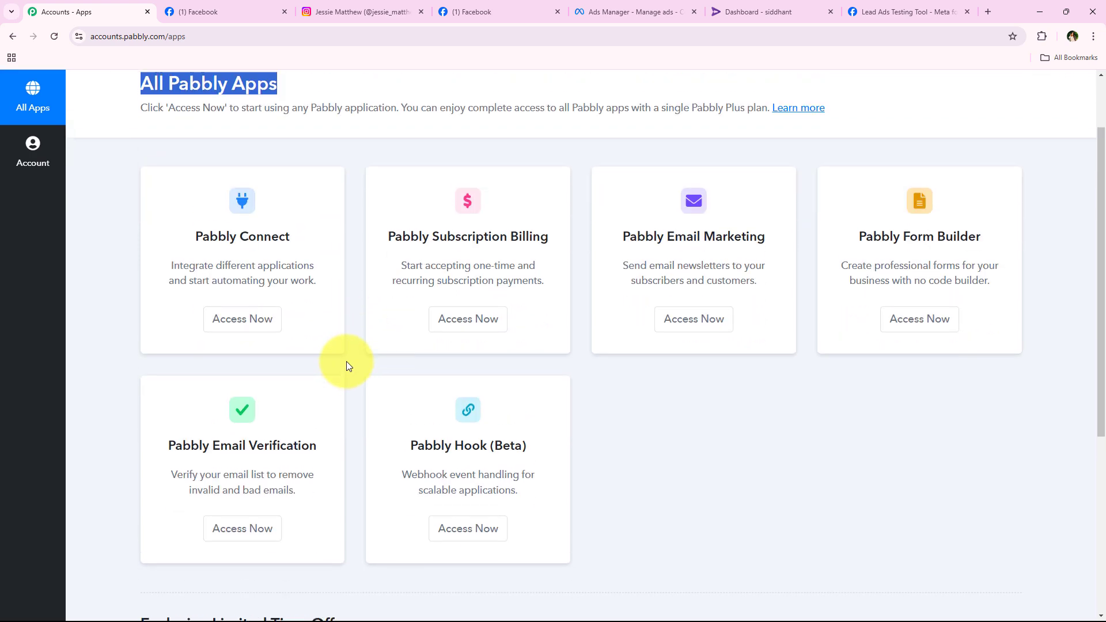
scroll(347, 362, "up", 1)
left_click(143, 239)
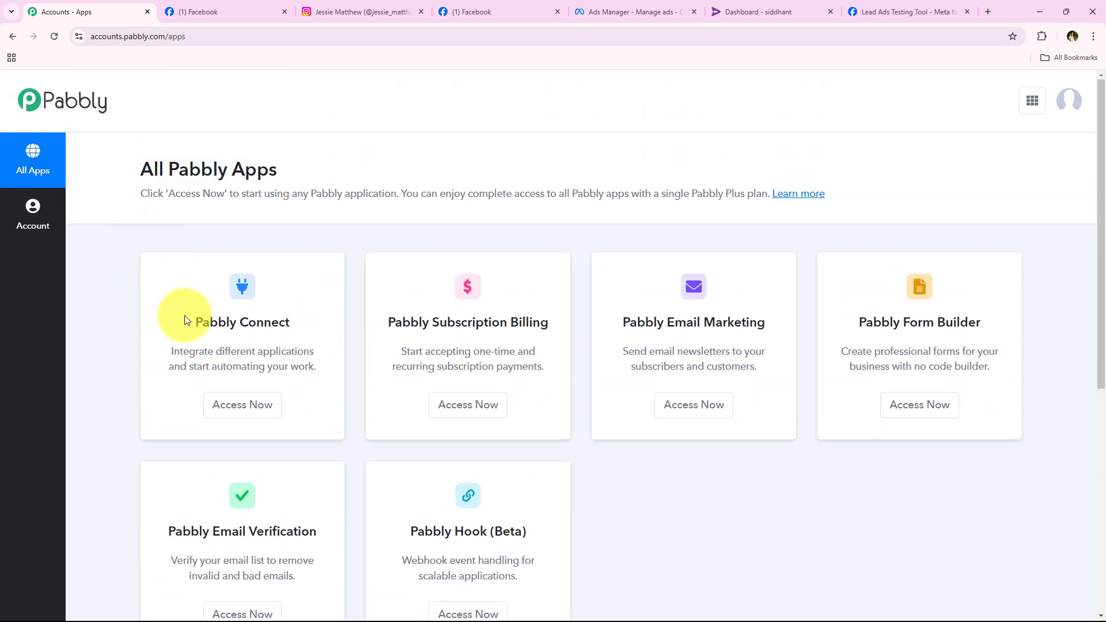
left_click_drag(289, 323, 143, 322)
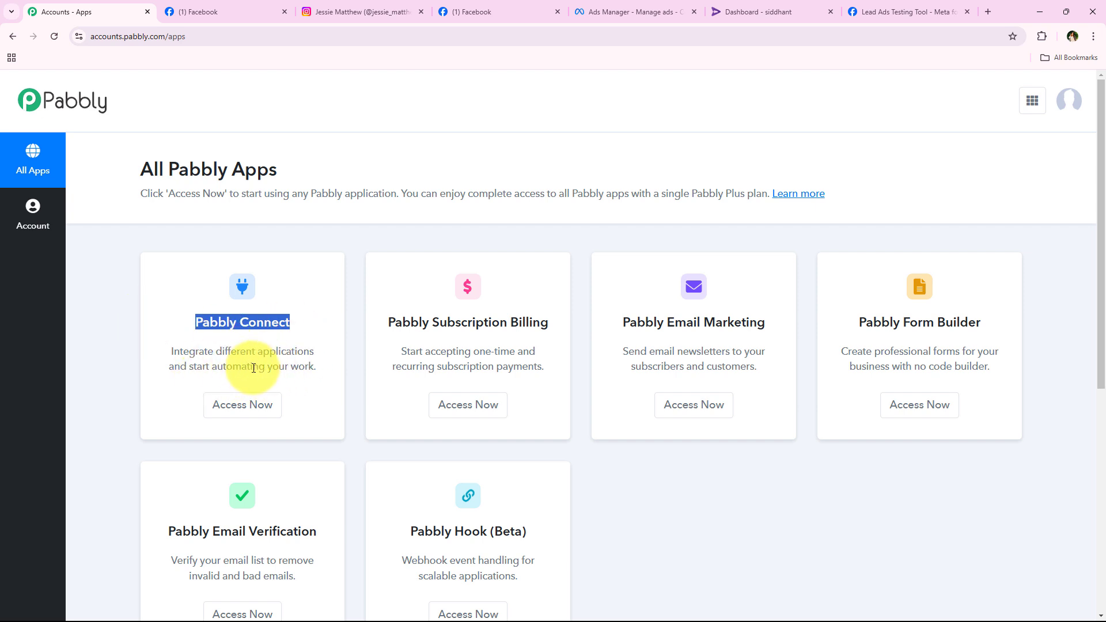
left_click(246, 418)
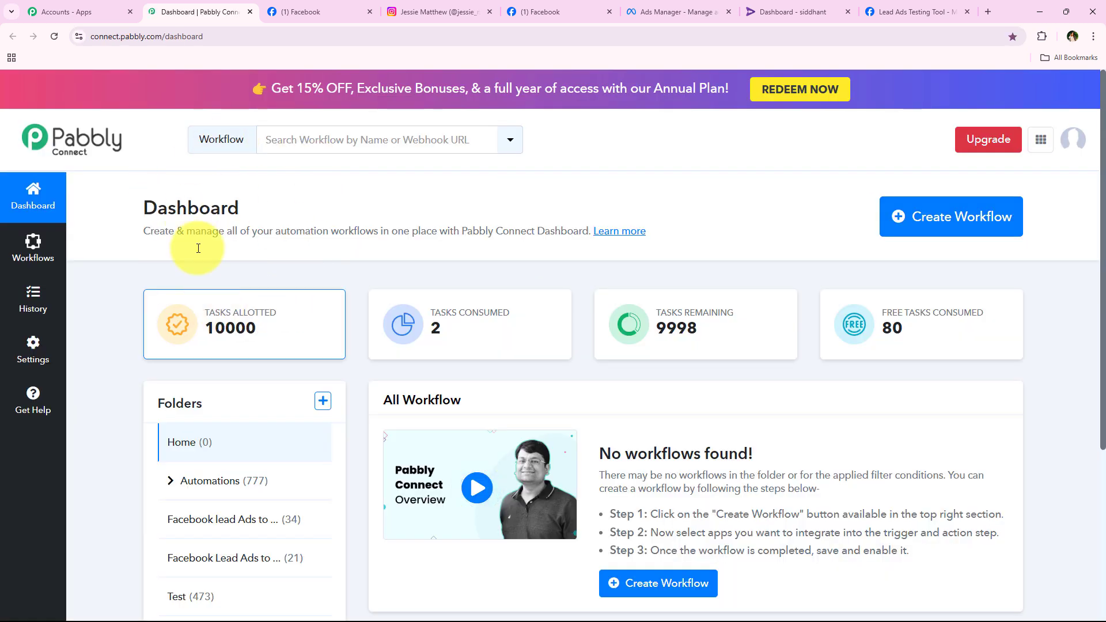
Create the workflow 'How to Enroll Rigi User from Instagram Lead Ads Lead' in the Automations folder.
left_click(932, 215)
left_click_drag(486, 285, 368, 295)
left_click_drag(461, 363, 379, 361)
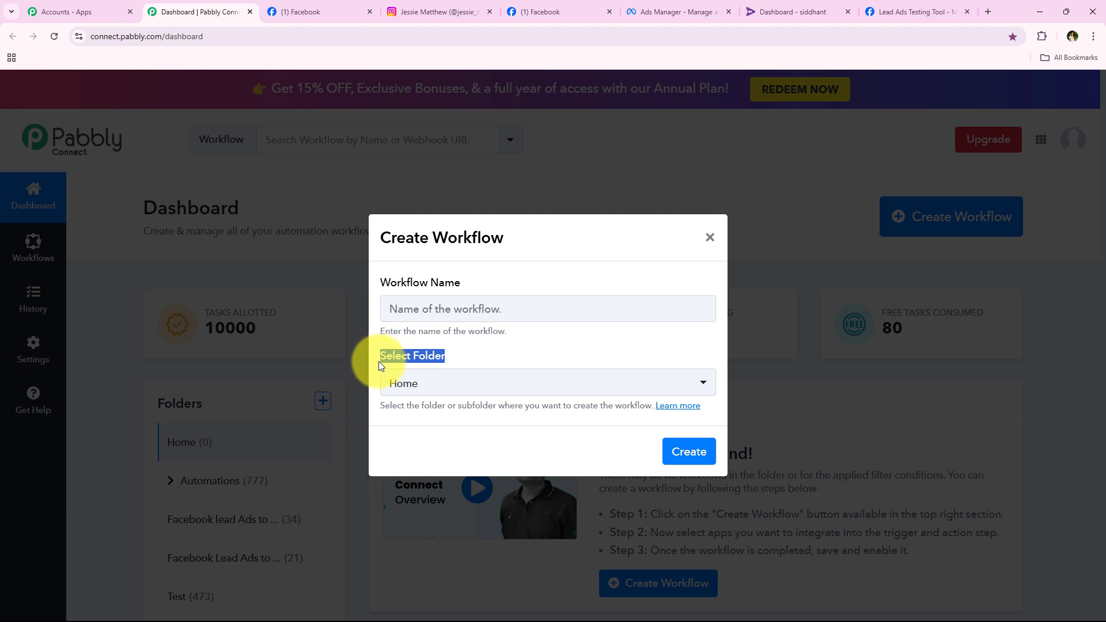
left_click(501, 384)
left_click(417, 195)
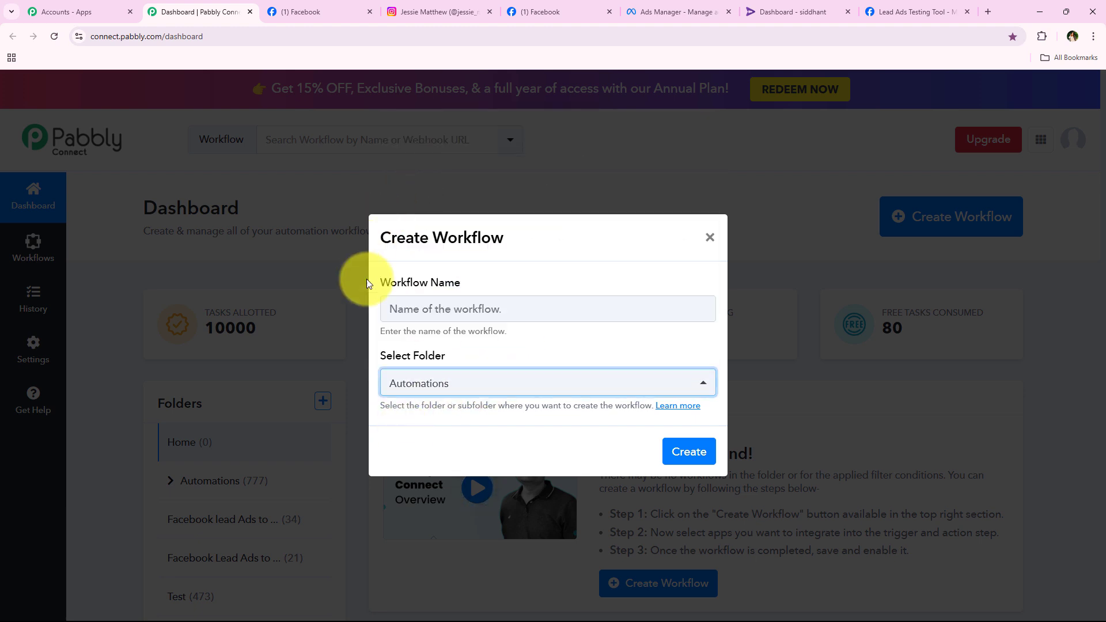
left_click(492, 347)
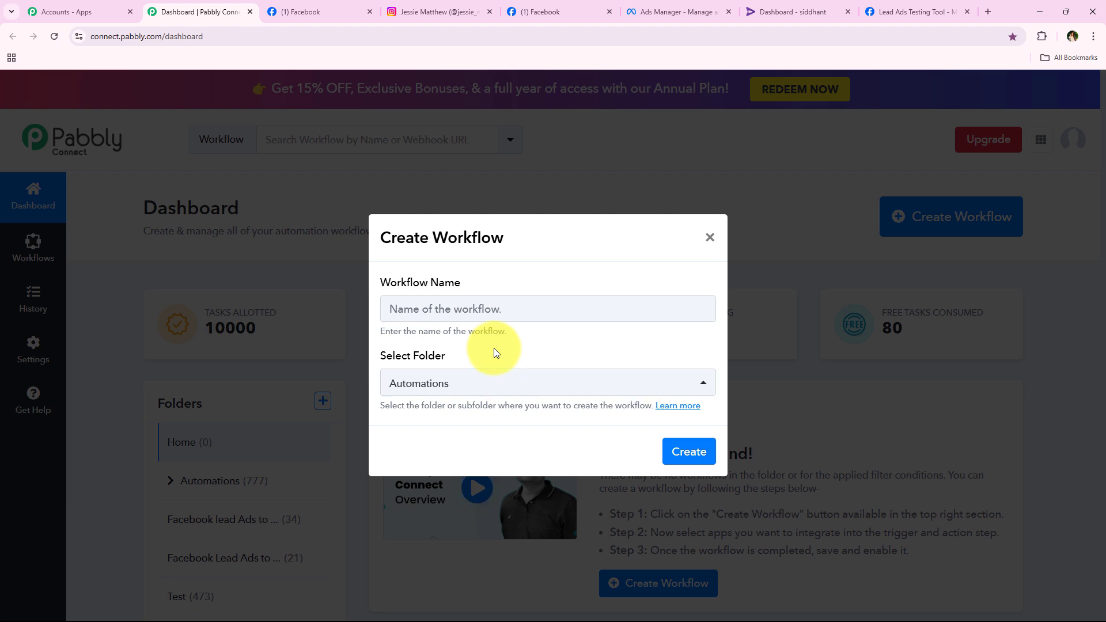
key("ctrl+v")
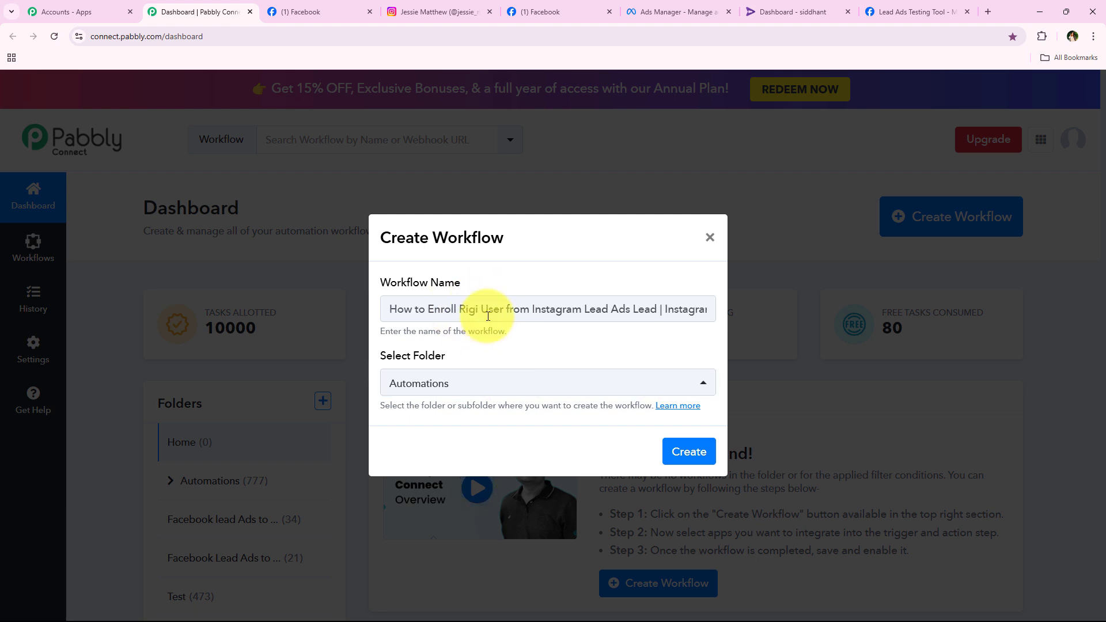
left_click_drag(476, 308, 748, 299)
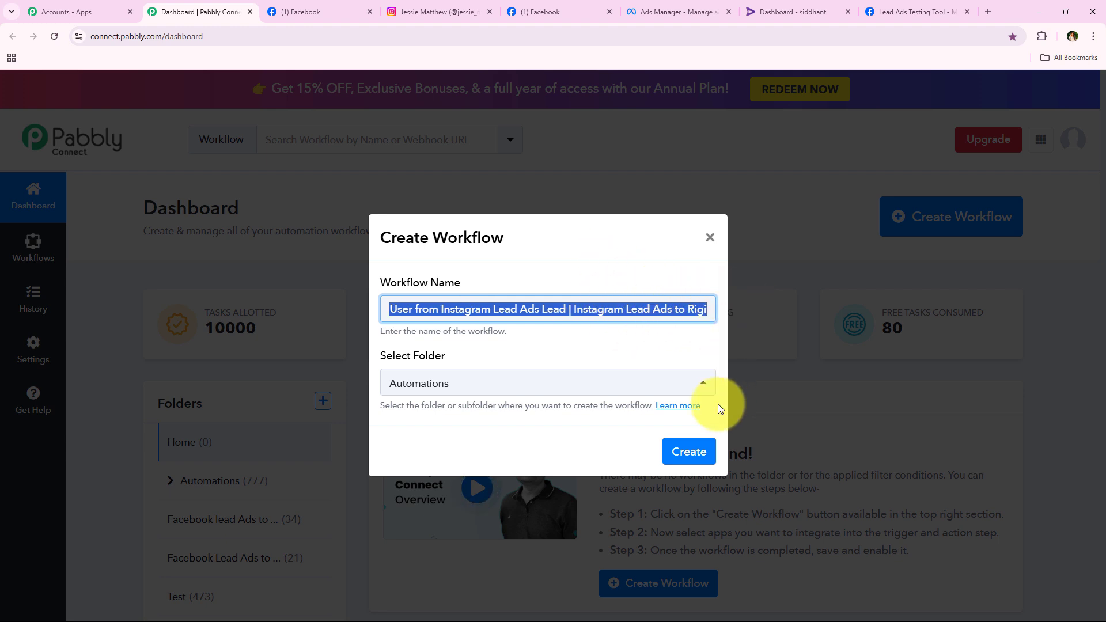
left_click(689, 451)
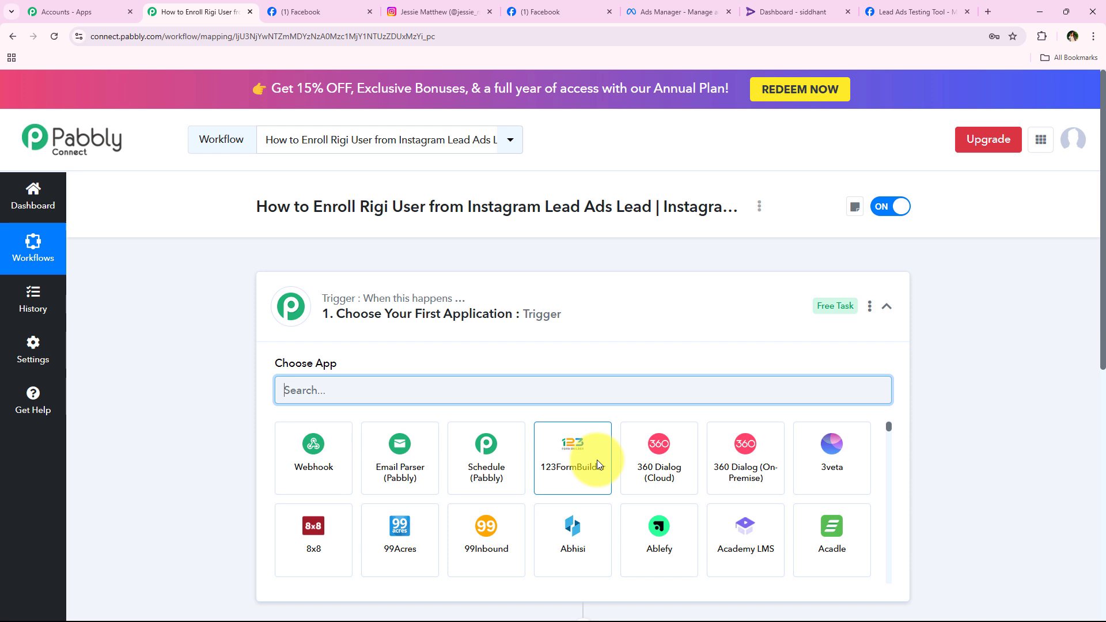
Search 'Instagram Lead' and choose Instagram Lead Ads as the trigger app.
left_click(580, 297)
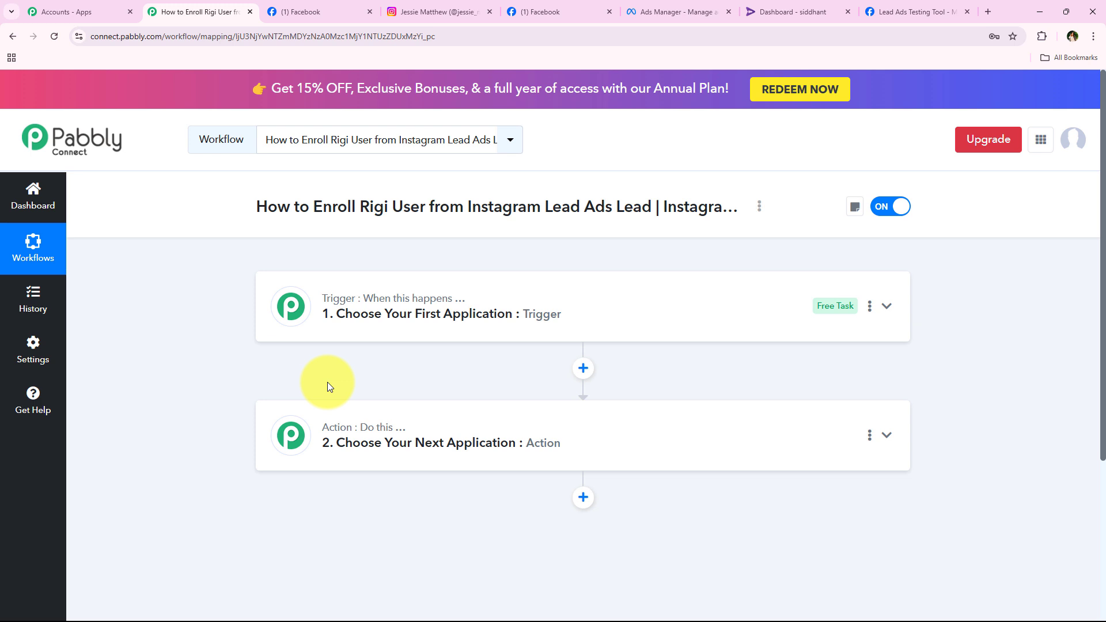
left_click(452, 314)
scroll(219, 363, "down", 1)
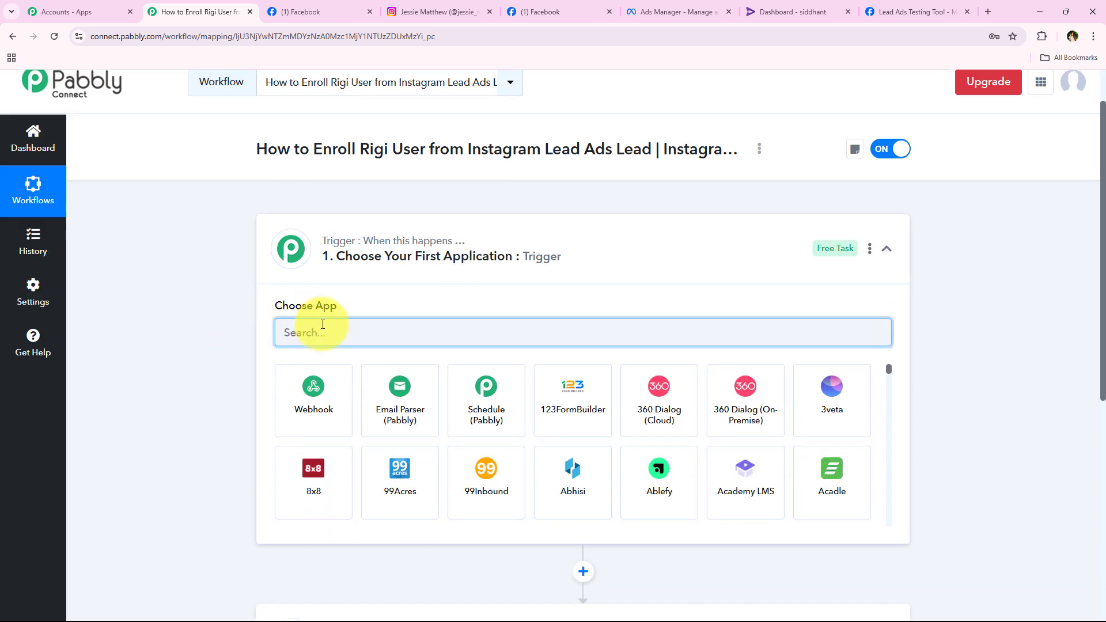
type("Insta")
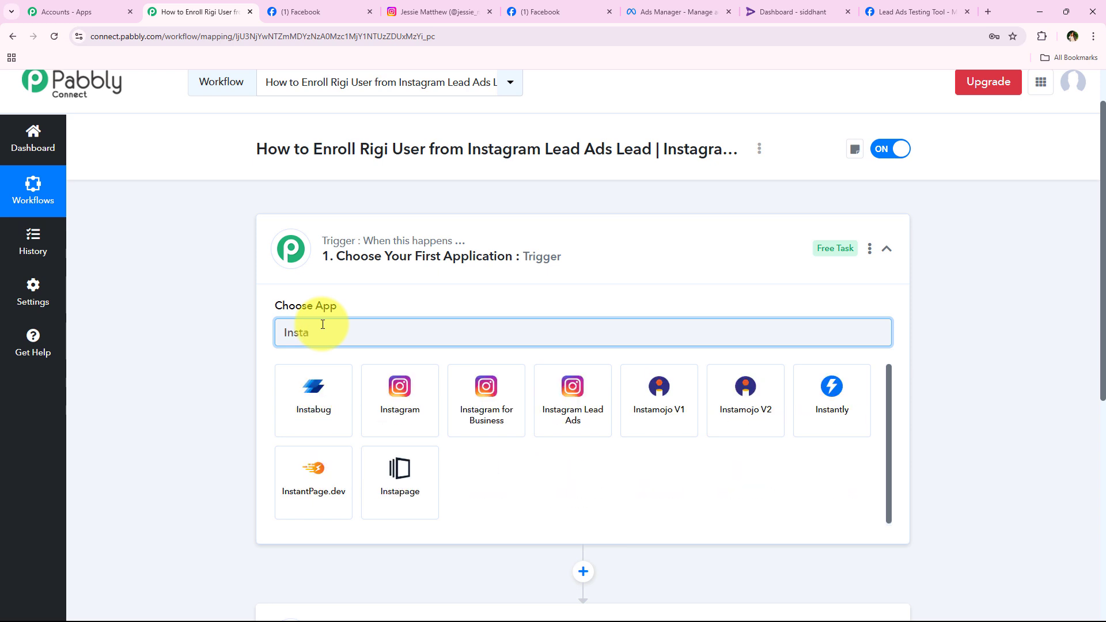
type("gra")
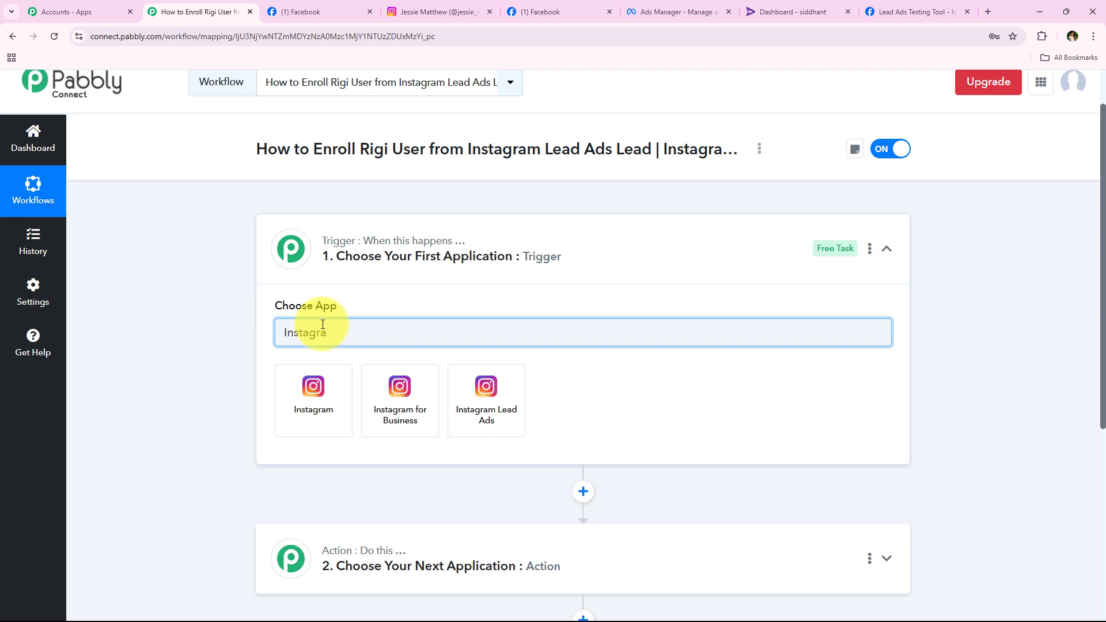
type("m ")
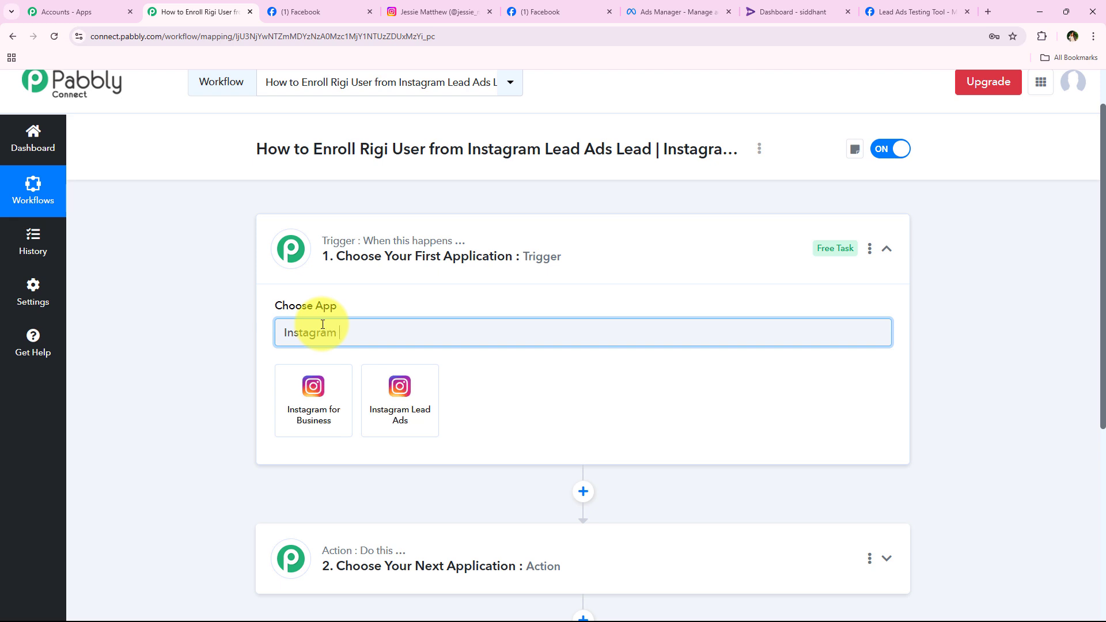
type("Lead")
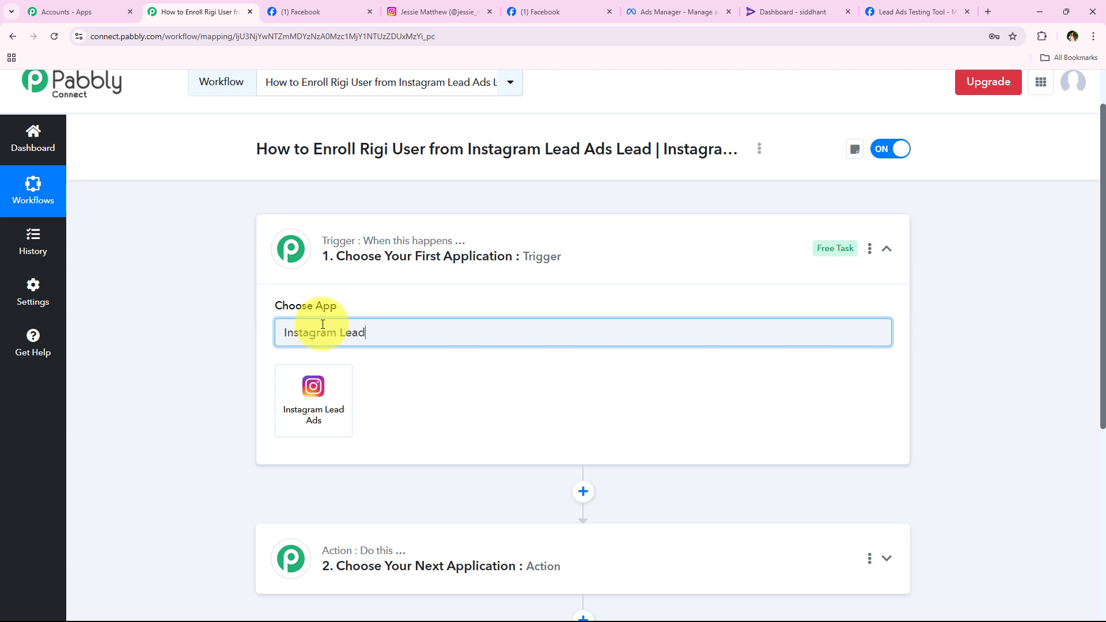
left_click(316, 425)
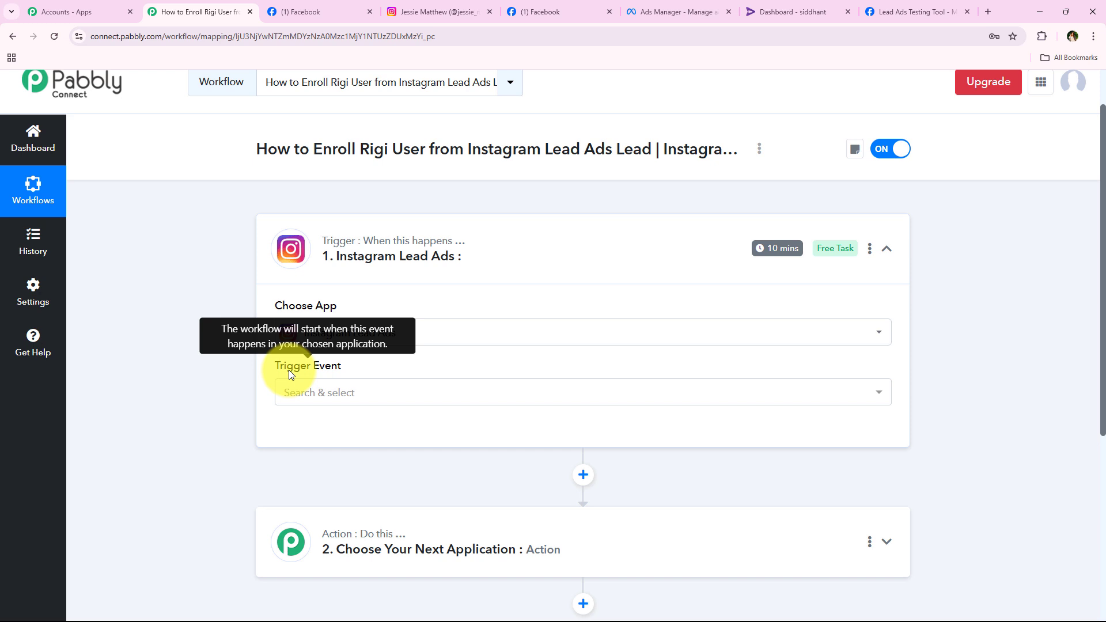
Set the trigger event to New Lead (Instant) and begin connecting an account.
left_click(340, 392)
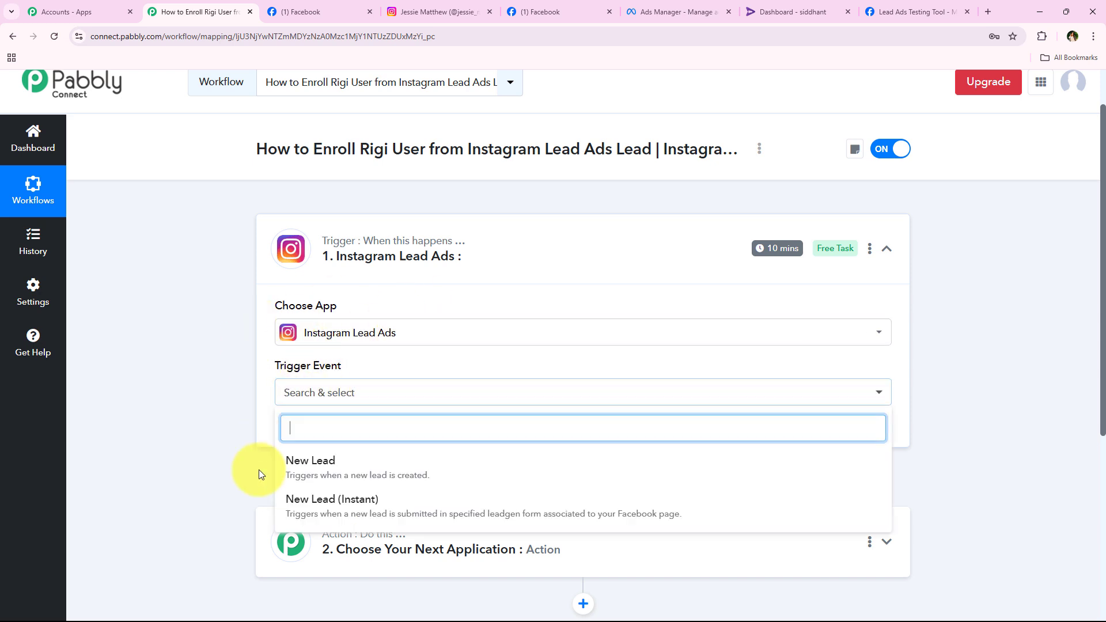
left_click(706, 525)
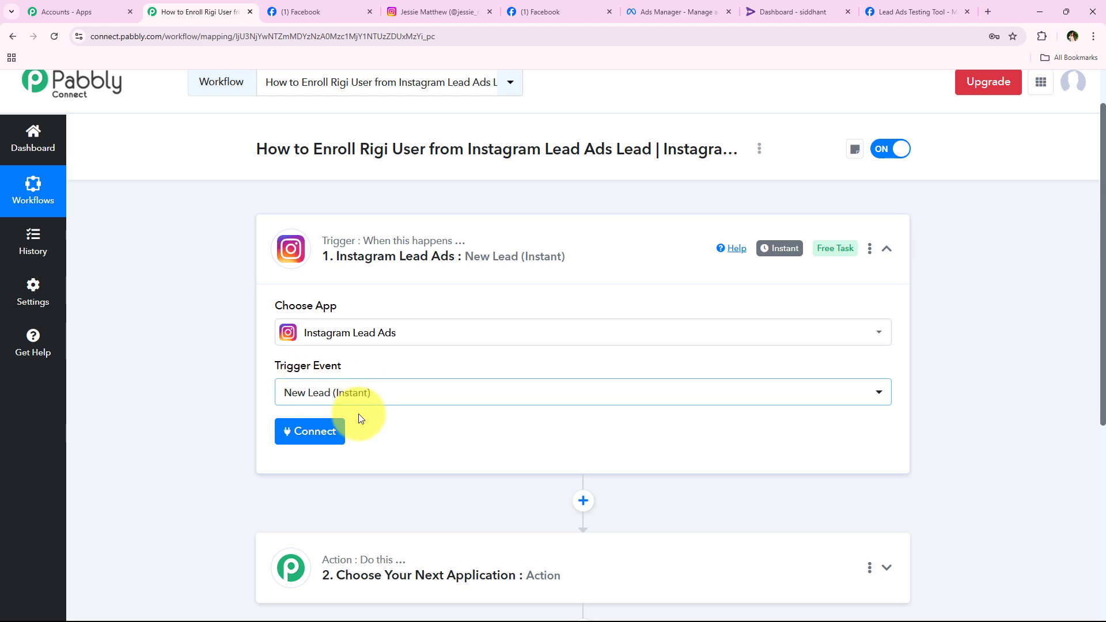
left_click(339, 431)
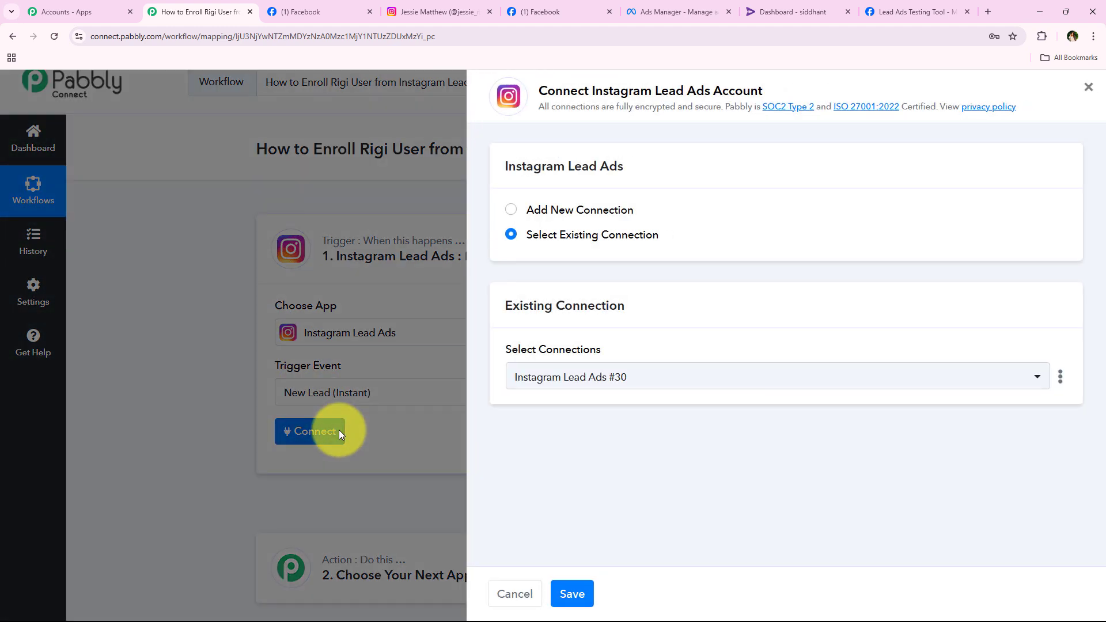
Add a new Instagram Lead Ads connection and authorize Pabbly Connect in the Facebook popup.
left_click(567, 208)
left_click(568, 235)
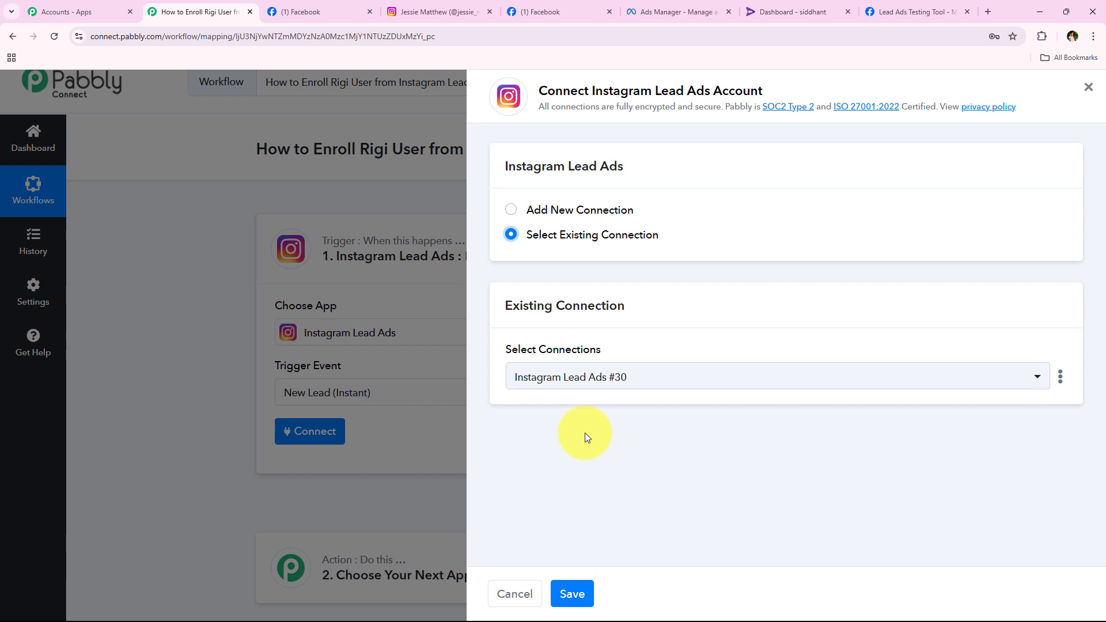
left_click(601, 212)
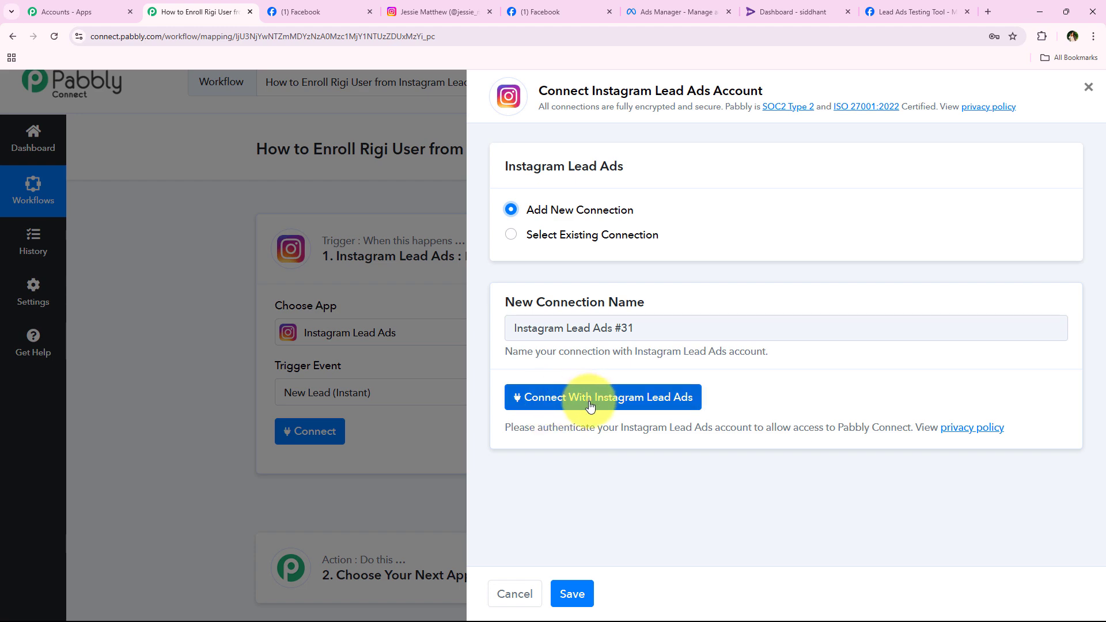
left_click(645, 395)
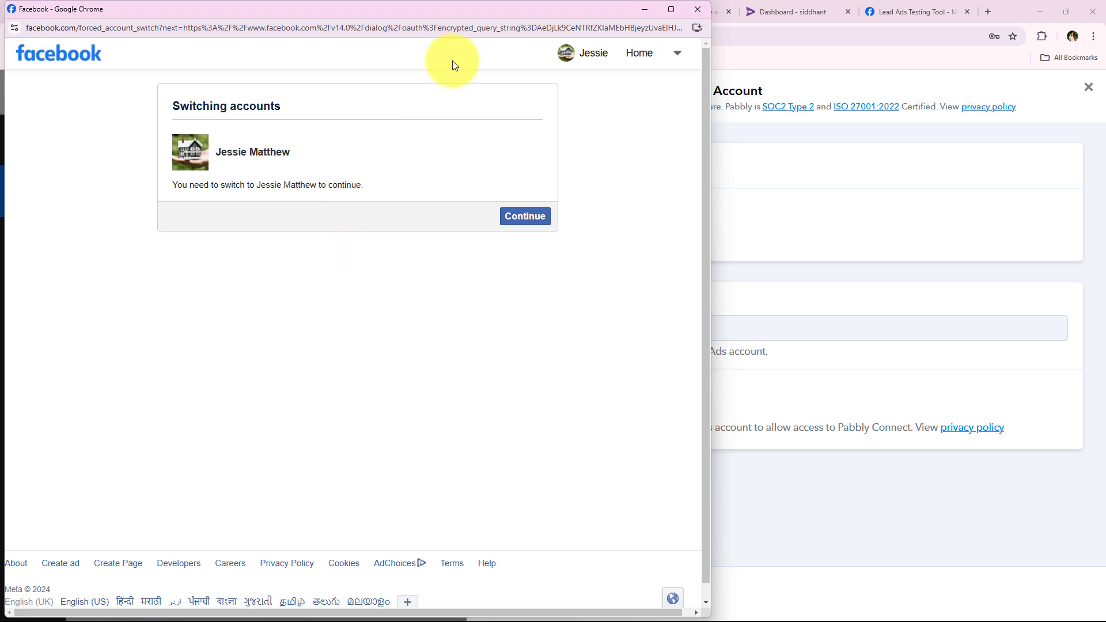
left_click(510, 217)
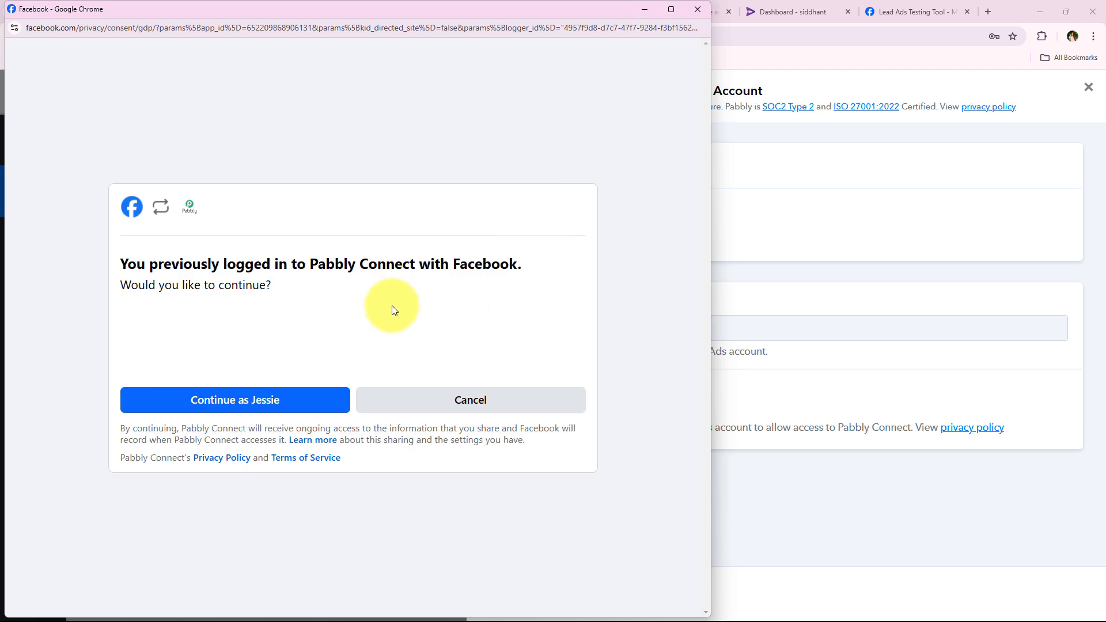
left_click(267, 392)
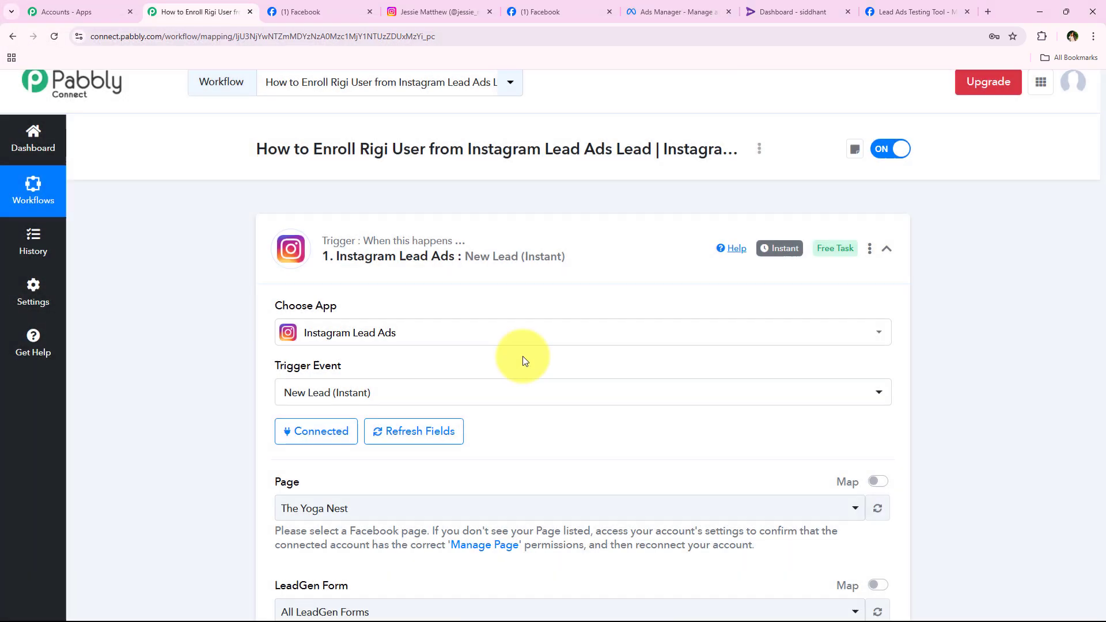
Check the Facebook page's exact name on its profile, then return to the workflow.
scroll(208, 299, "down", 3)
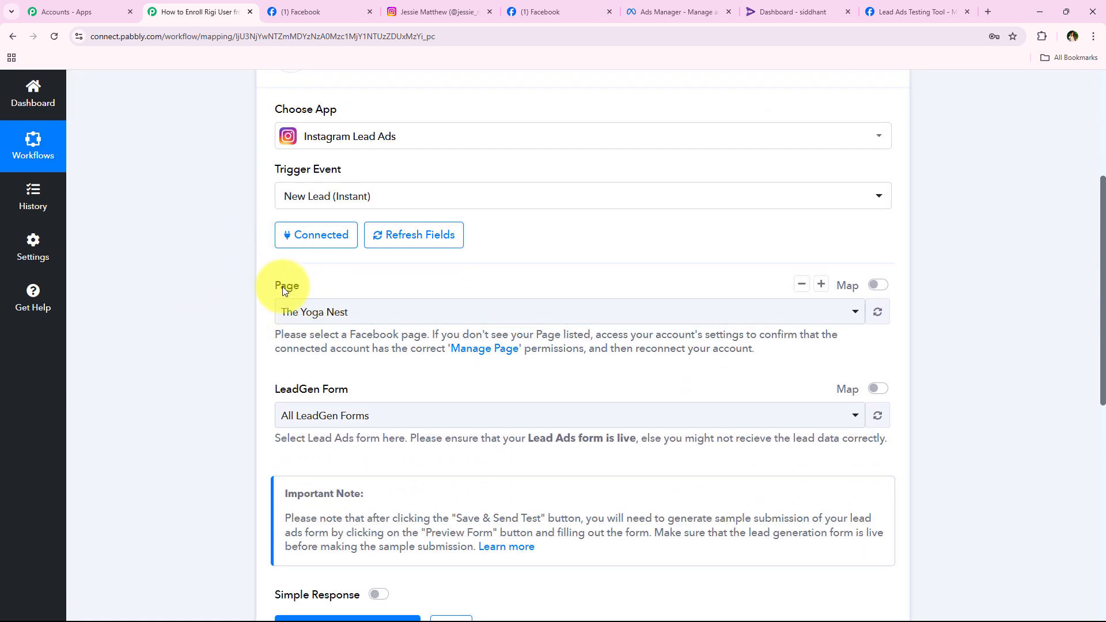
left_click(242, 338)
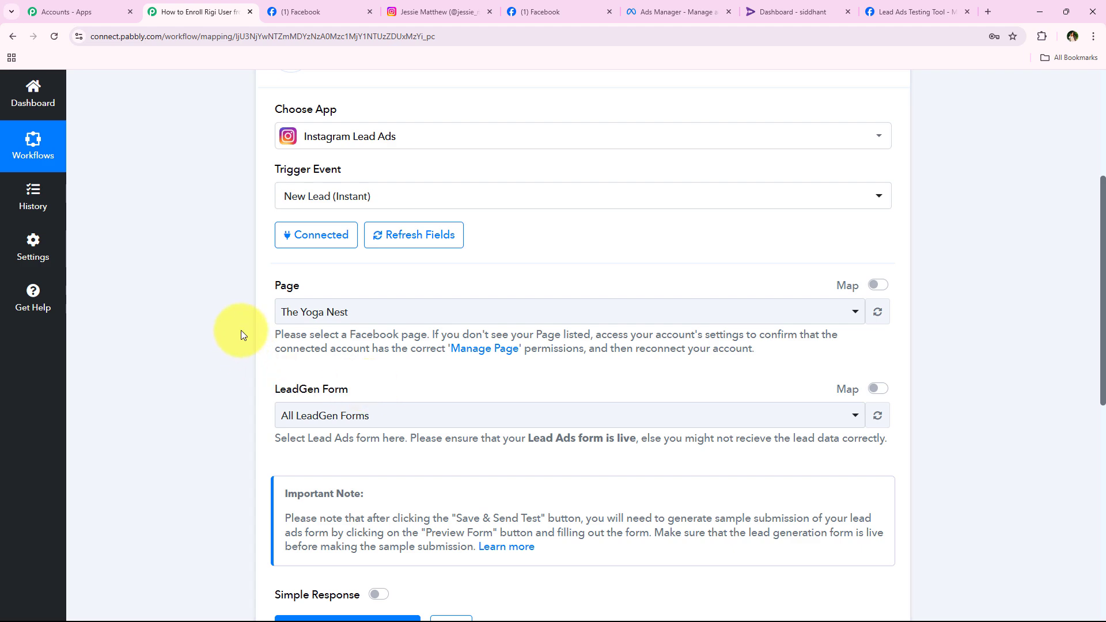
left_click(309, 8)
left_click_drag(443, 433, 529, 448)
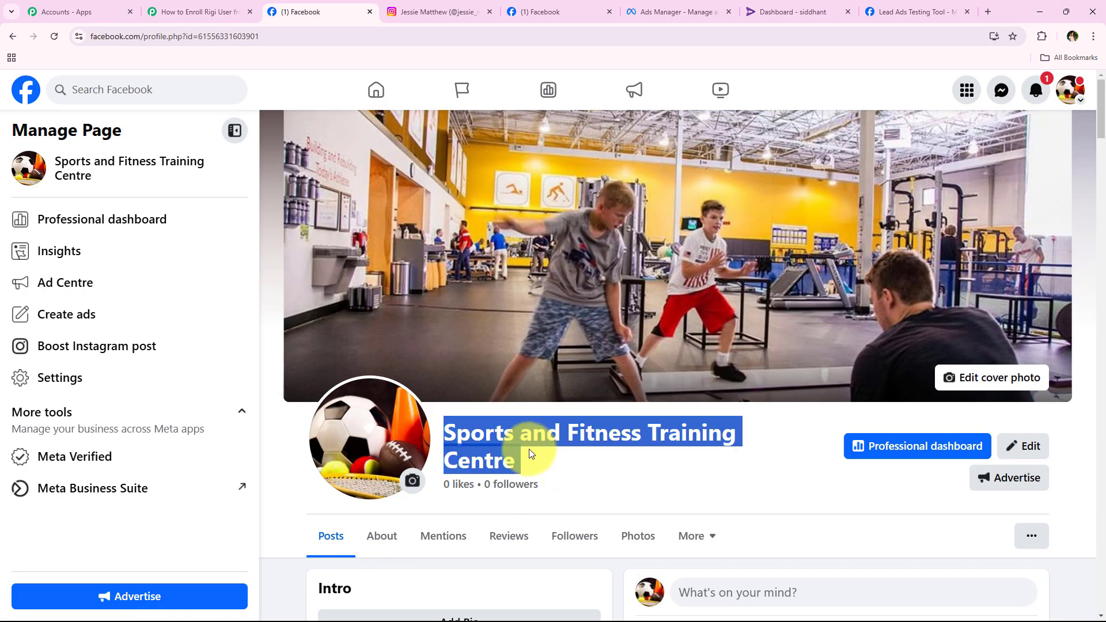
left_click(510, 461)
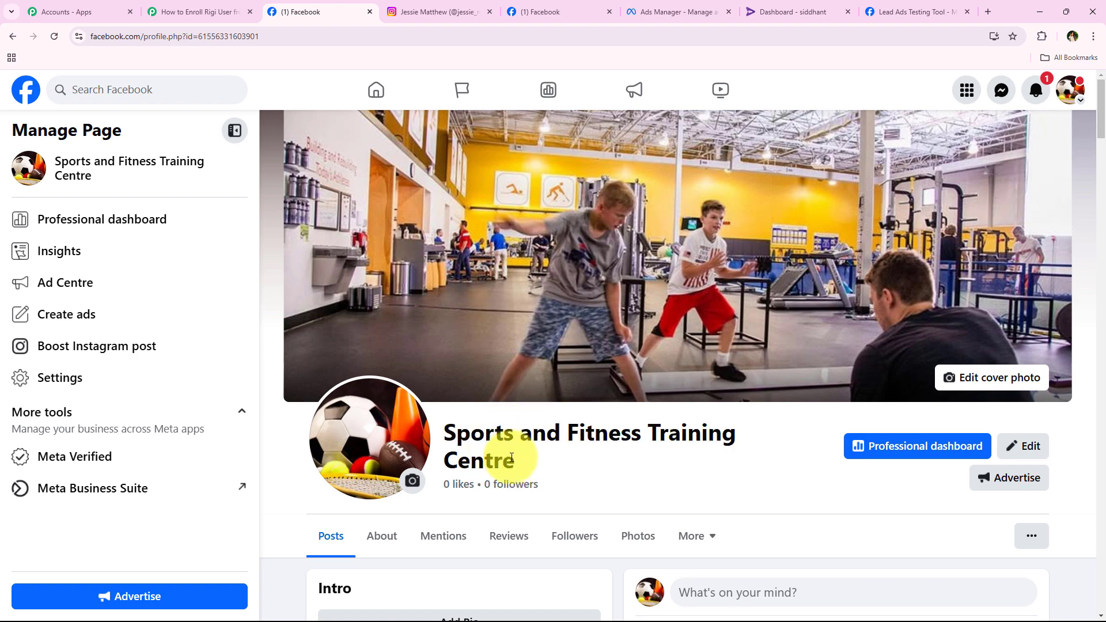
left_click(196, 12)
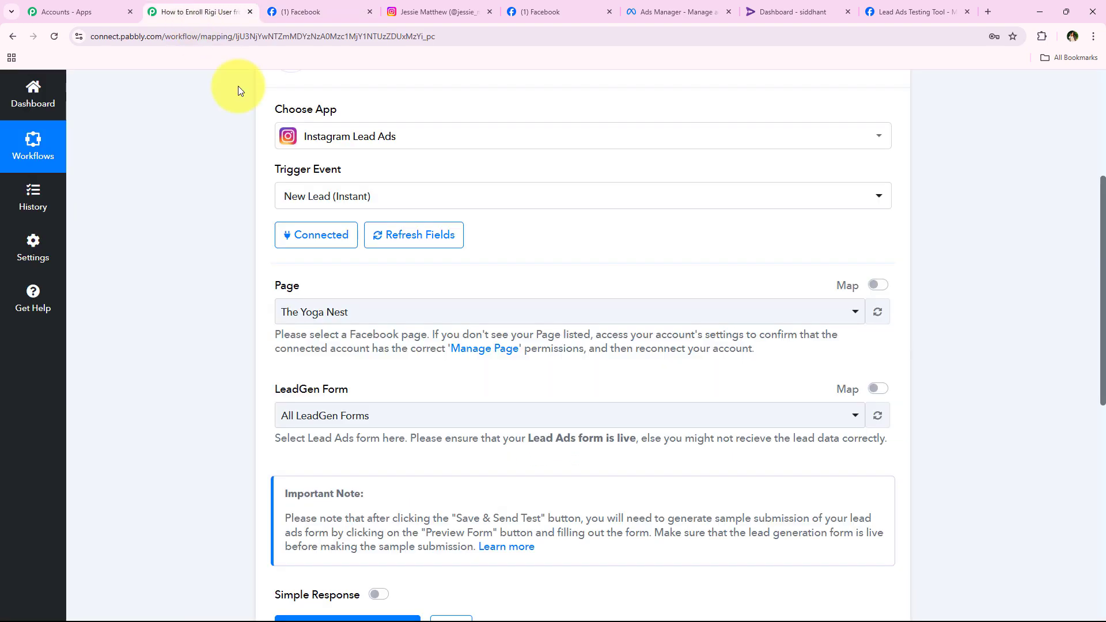
Choose Sports and Fitness Training Centre in the trigger's Page dropdown.
left_click(355, 316)
type("spo")
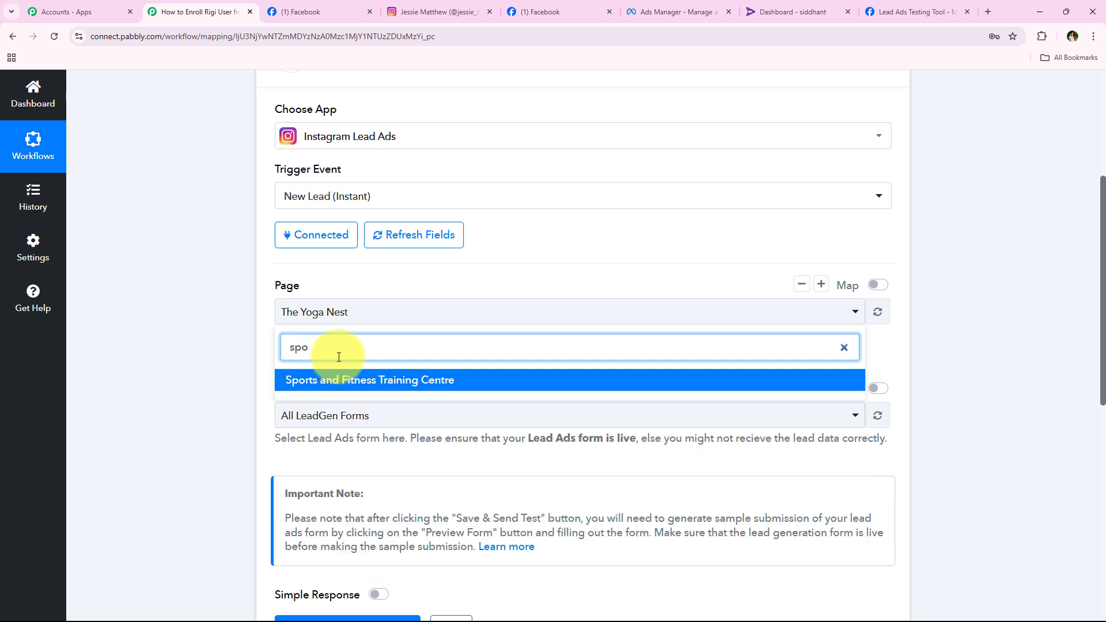
left_click(375, 381)
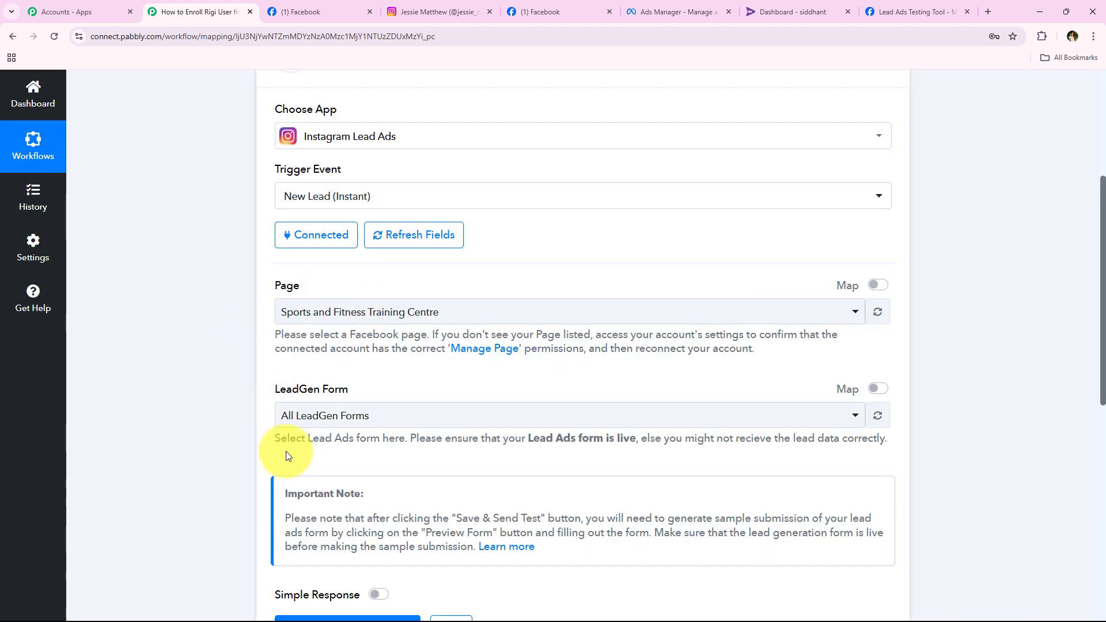
Select Lead Form New as the trigger's LeadGen Form.
left_click(361, 414)
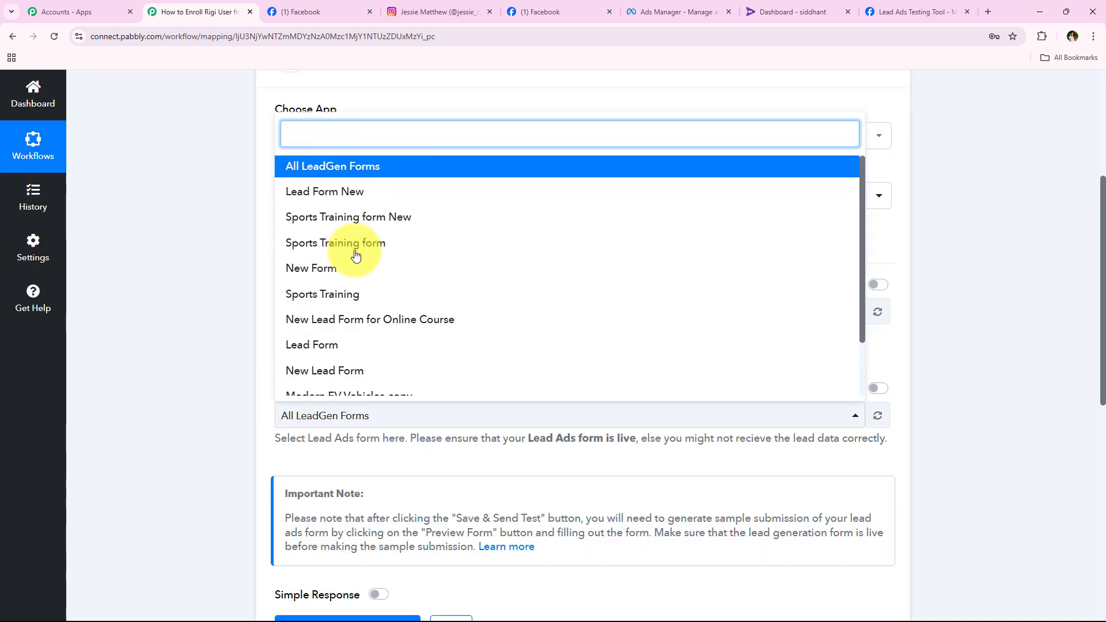
scroll(365, 272, "down", 2)
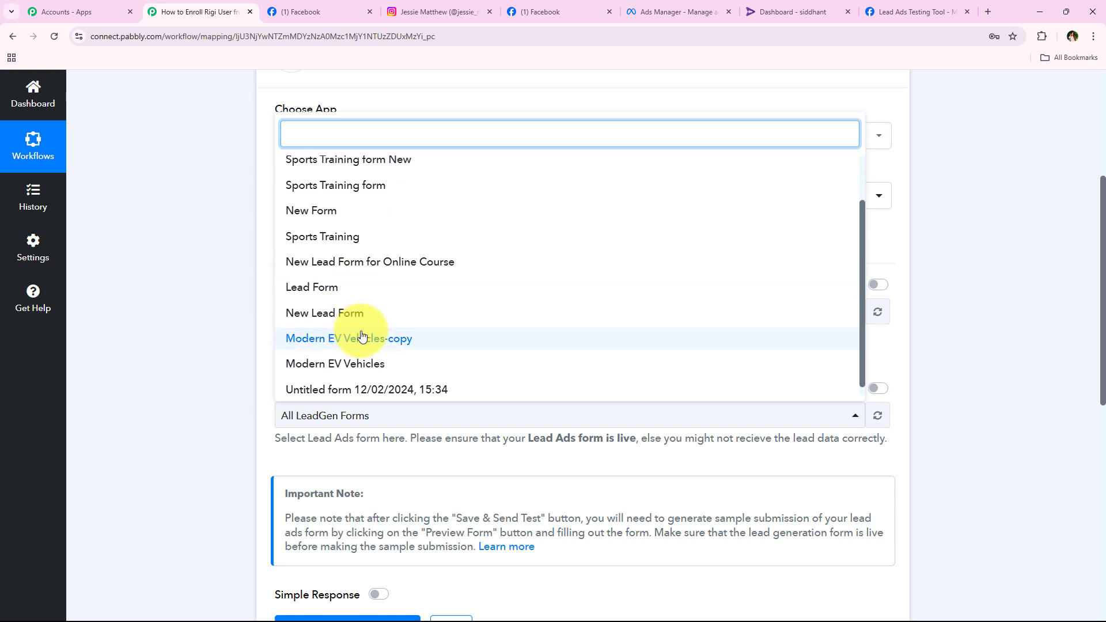
scroll(434, 277, "up", 2)
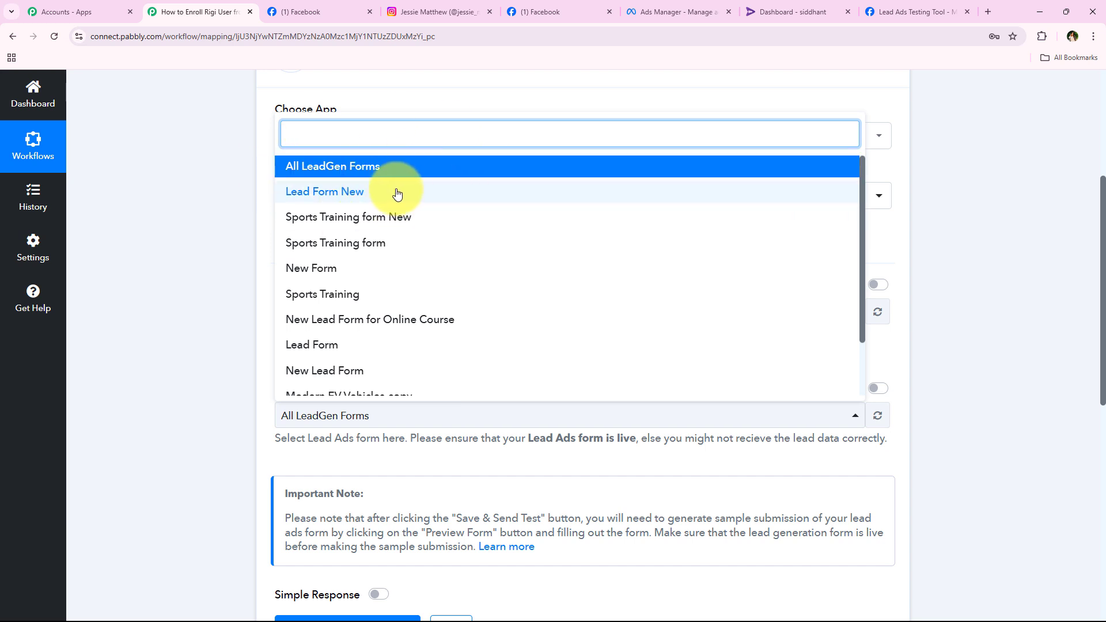
left_click(459, 190)
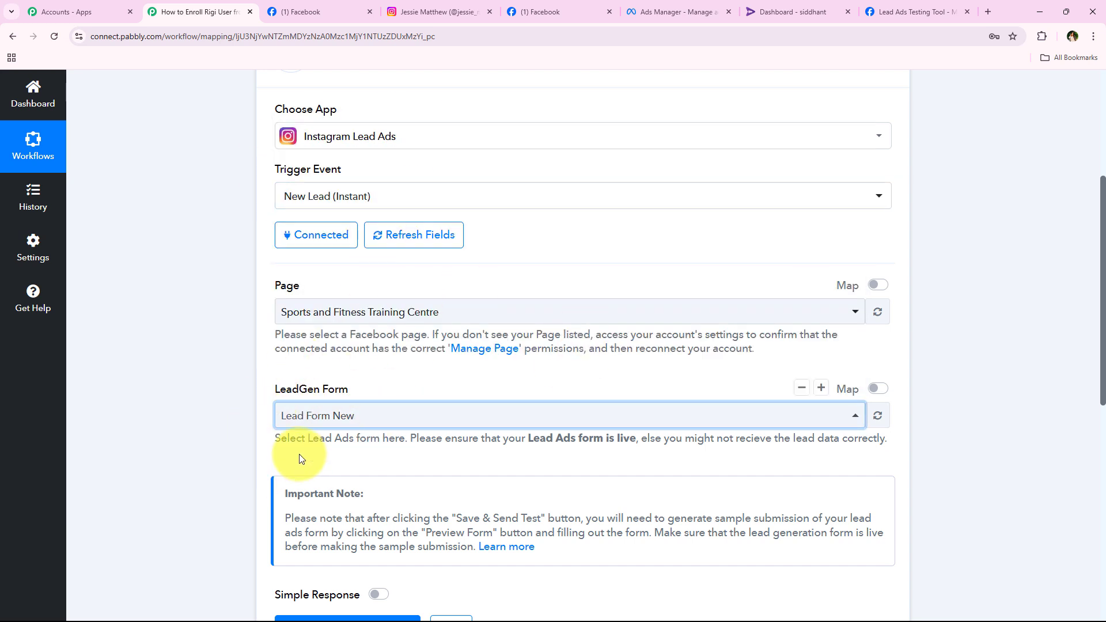
left_click(379, 439)
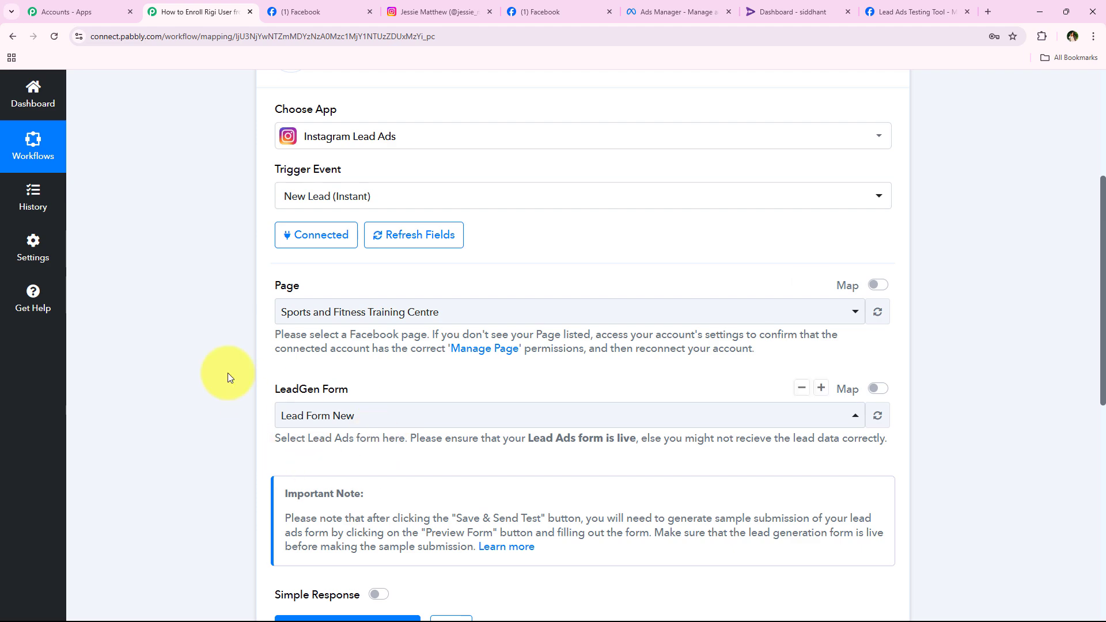
scroll(222, 329, "down", 1)
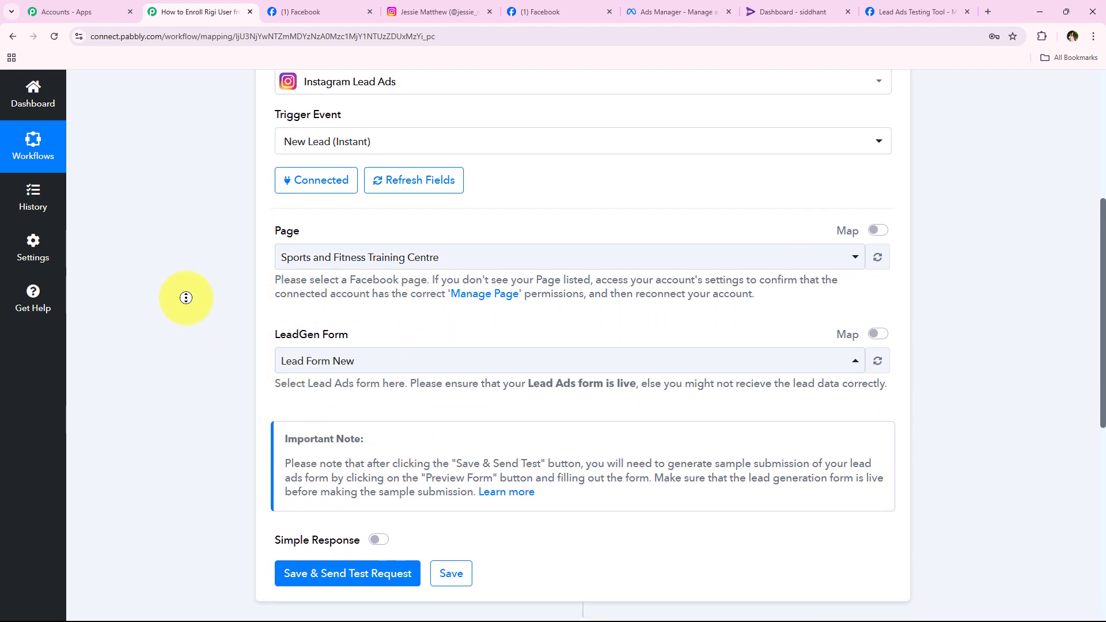
scroll(215, 374, "down", 4)
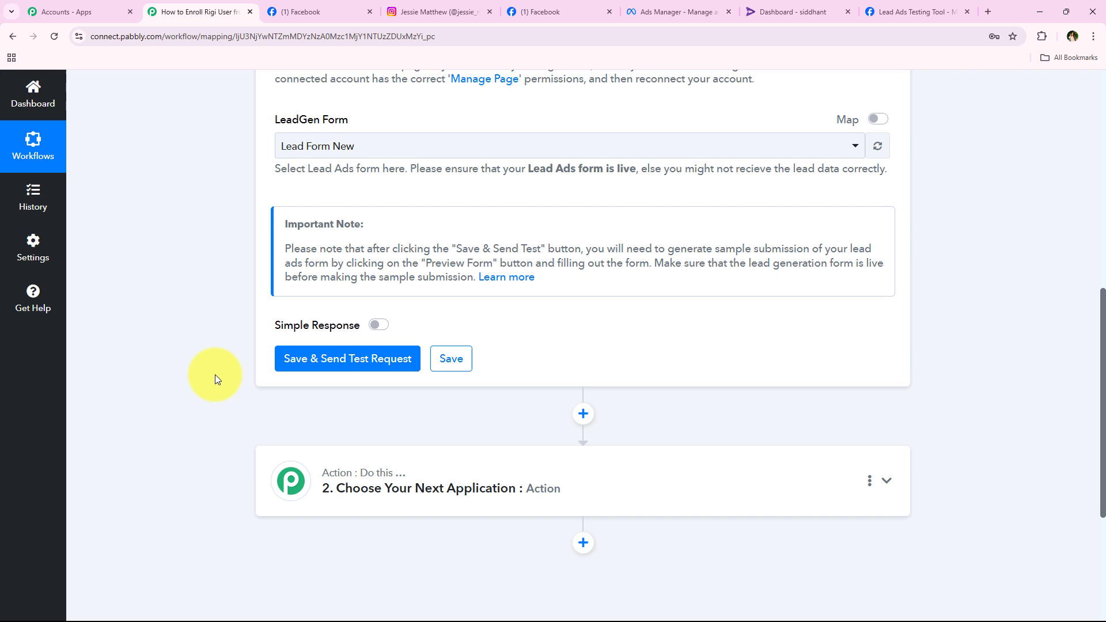
Save and send a test request so the trigger shows Waiting For Webhook Response.
left_click(285, 362)
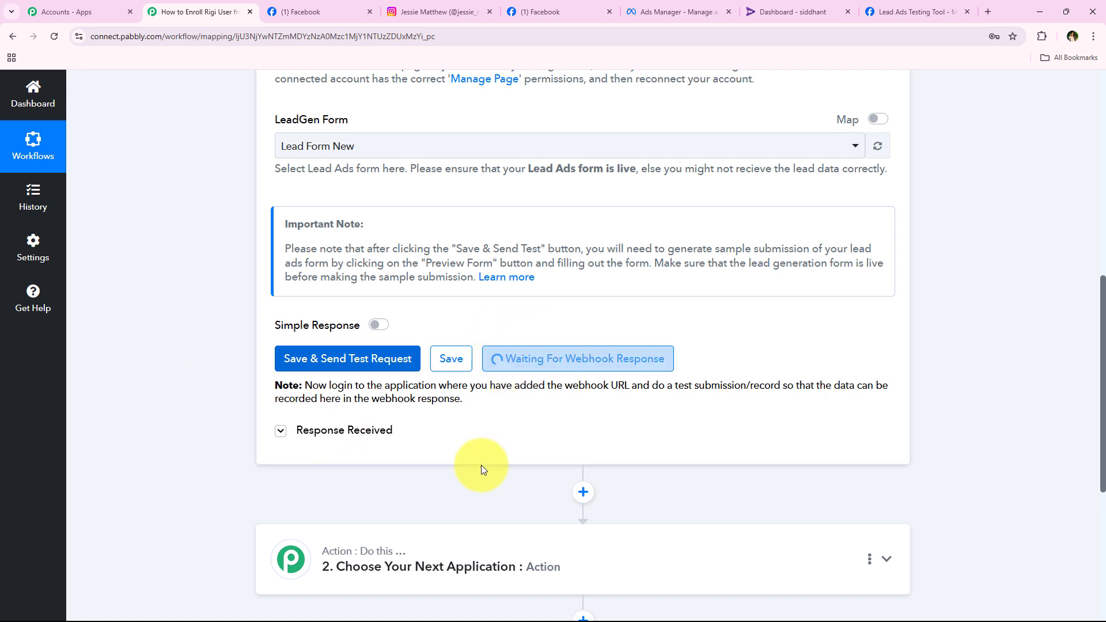
left_click_drag(649, 387, 789, 387)
left_click(621, 423)
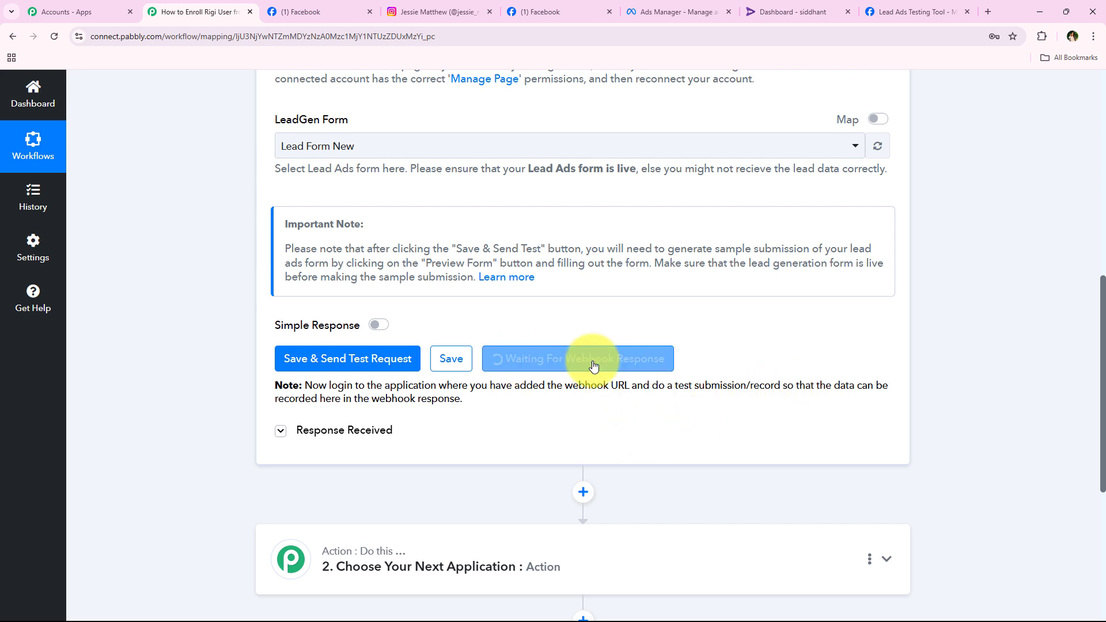
left_click_drag(650, 387, 779, 387)
left_click(242, 381)
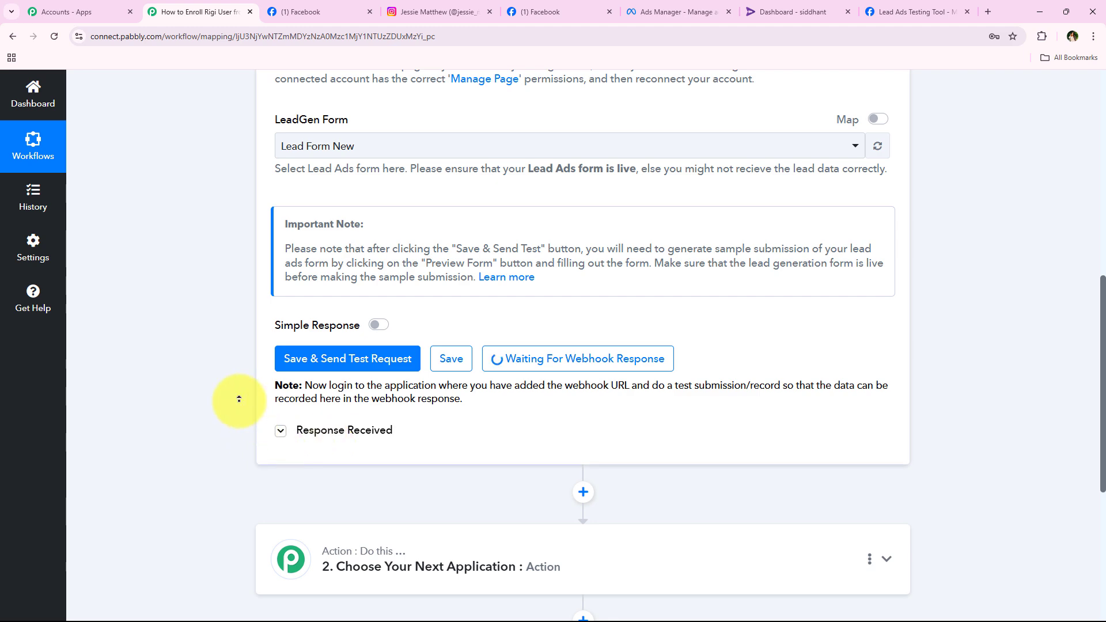
scroll(235, 395, "up", 3)
scroll(253, 141, "up", 1)
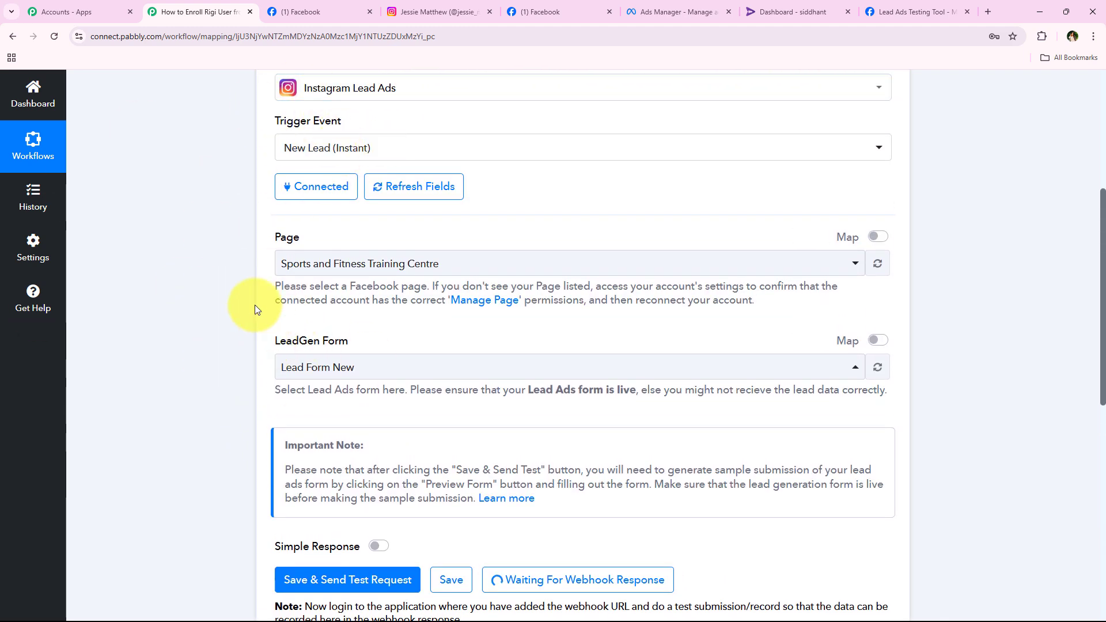
scroll(247, 357, "down", 3)
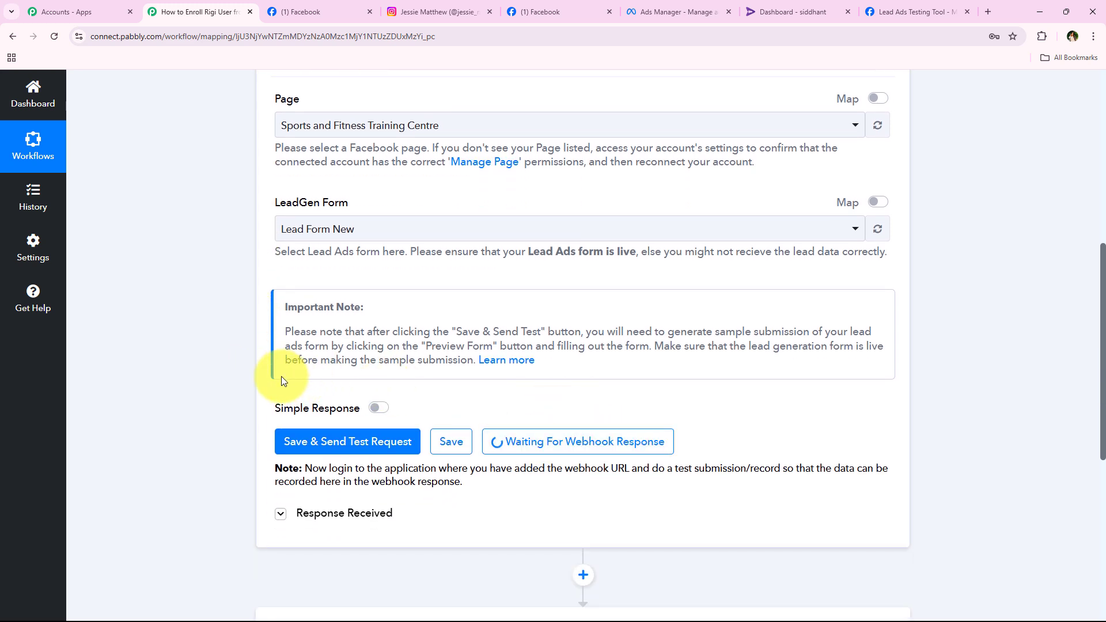
scroll(241, 321, "up", 5)
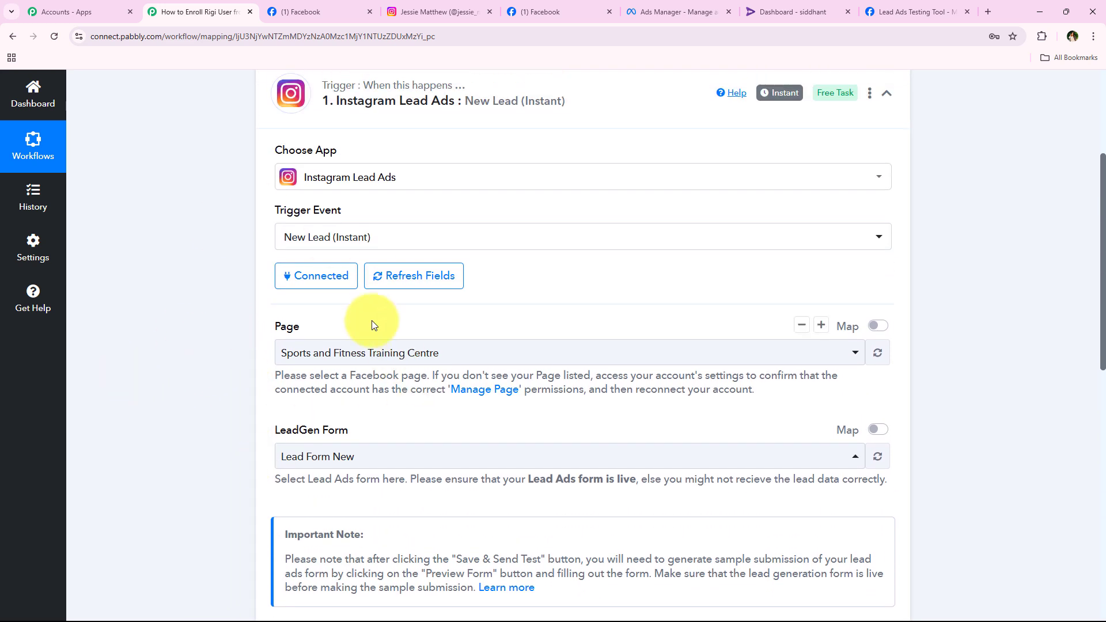
left_click(966, 11)
Search Google for Meta for Developers and open the Lead Ads Testing Tool from Developer tools.
left_click(987, 10)
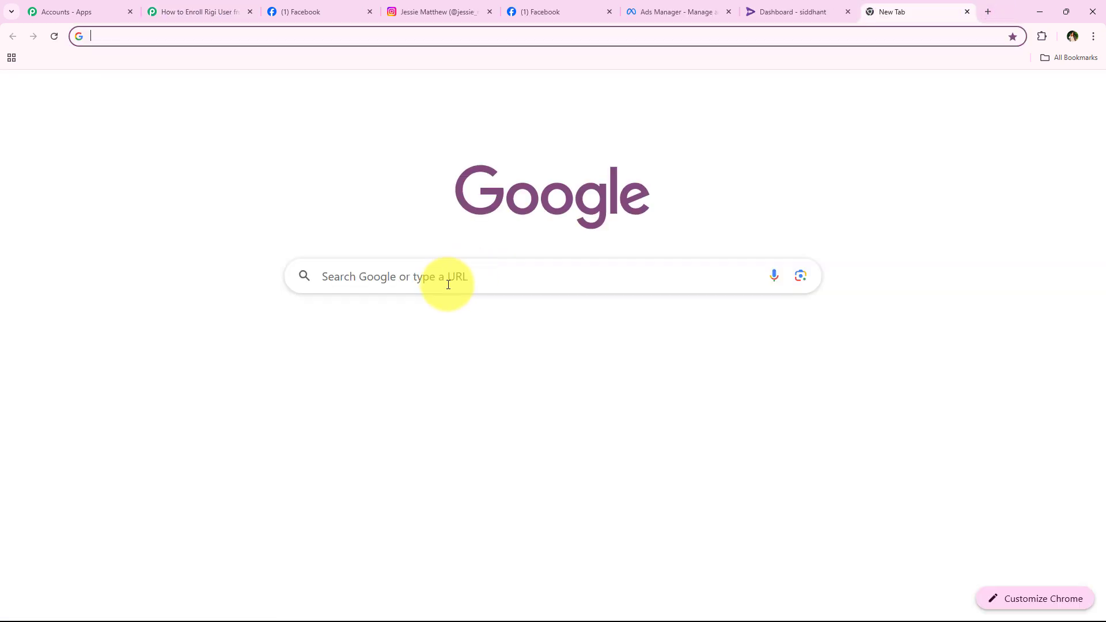
left_click(448, 285)
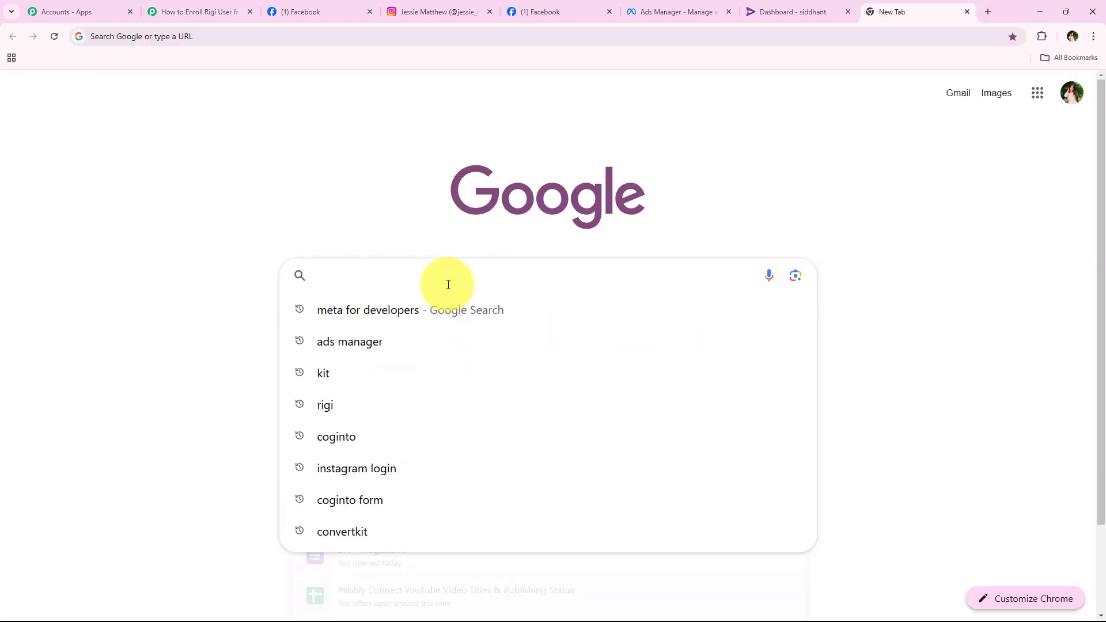
type("Met")
key("Return")
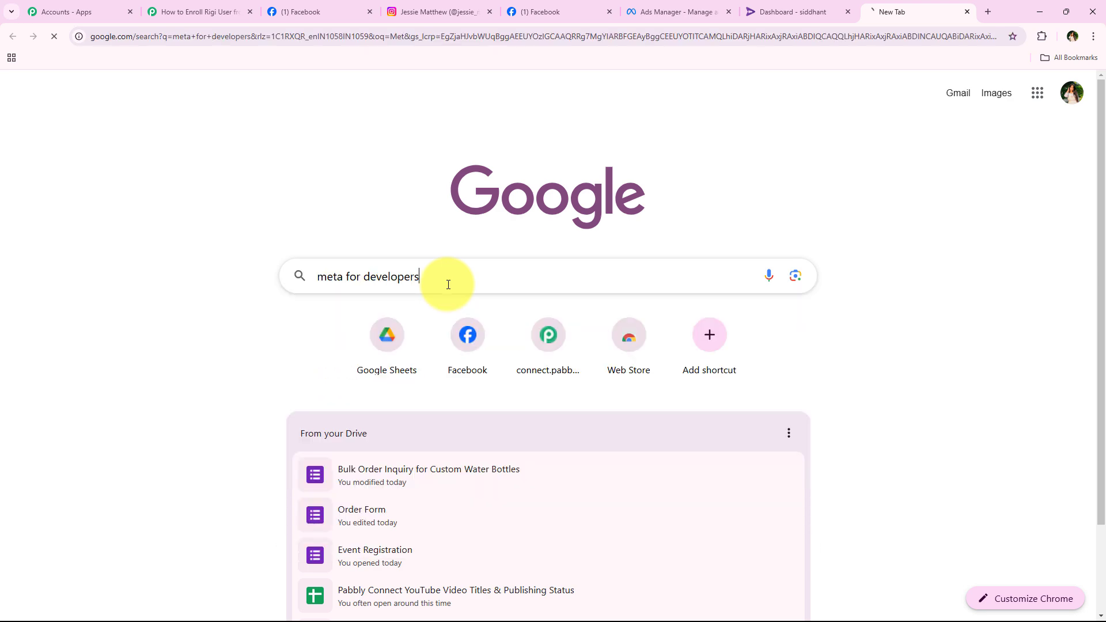
left_click(245, 230)
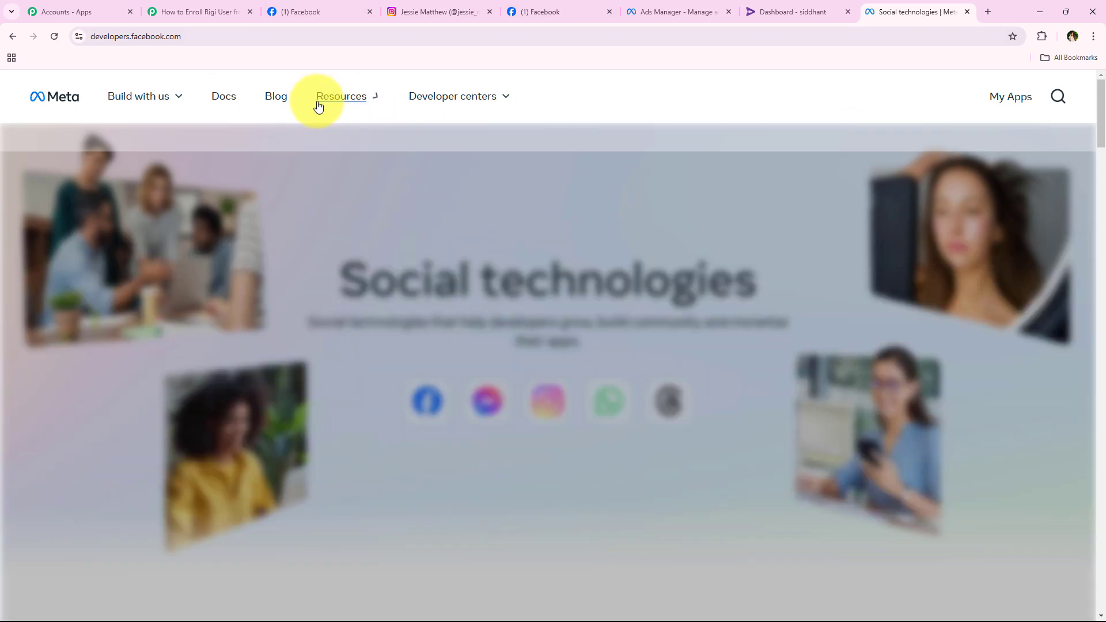
left_click(320, 102)
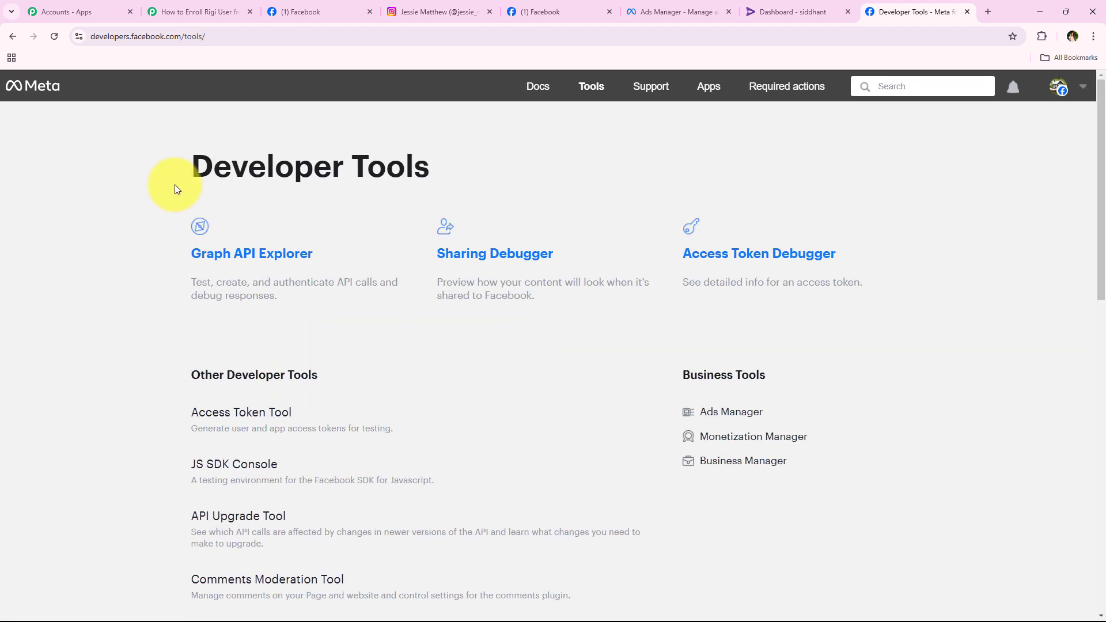
scroll(154, 252, "down", 6)
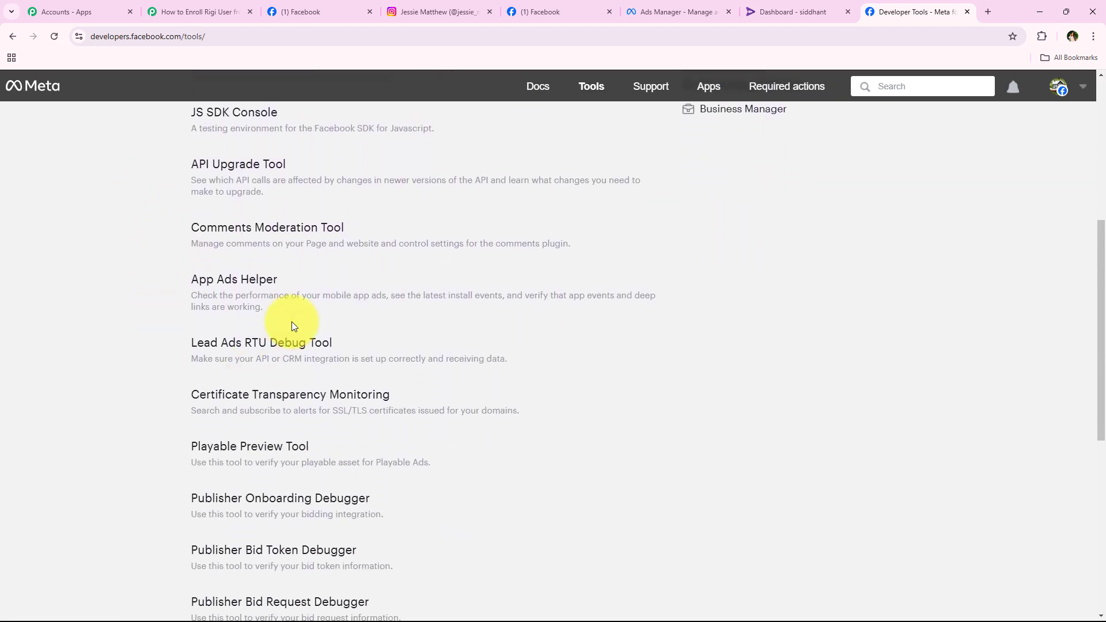
left_click(321, 341)
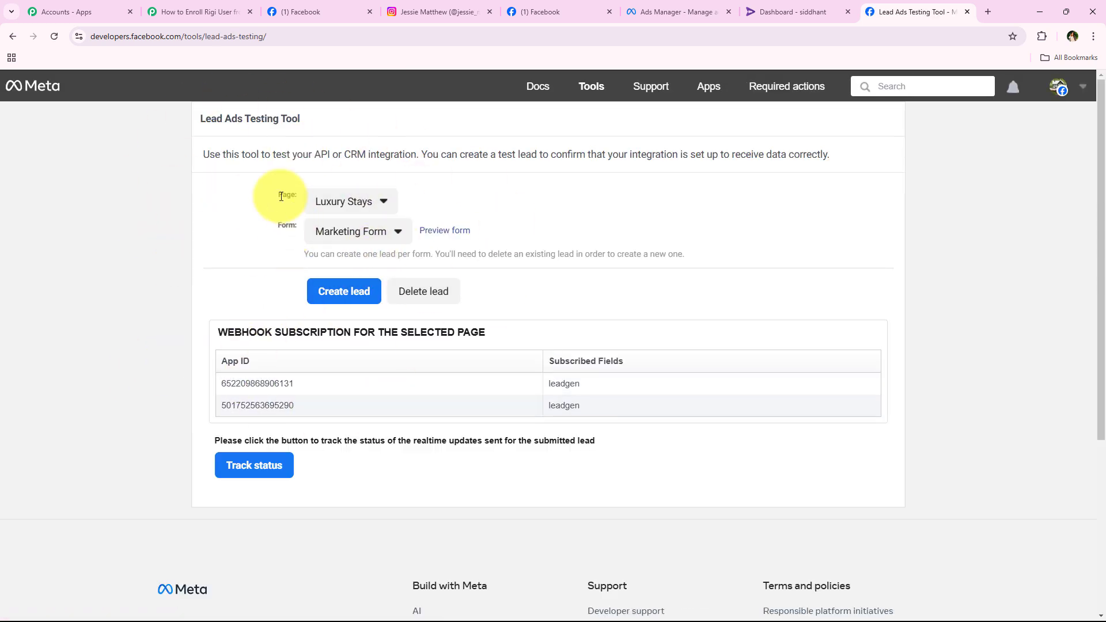
Select the Sports and Fitness Training Centre page and Lead Form New, then preview the form.
double_click(287, 225)
left_click(333, 200)
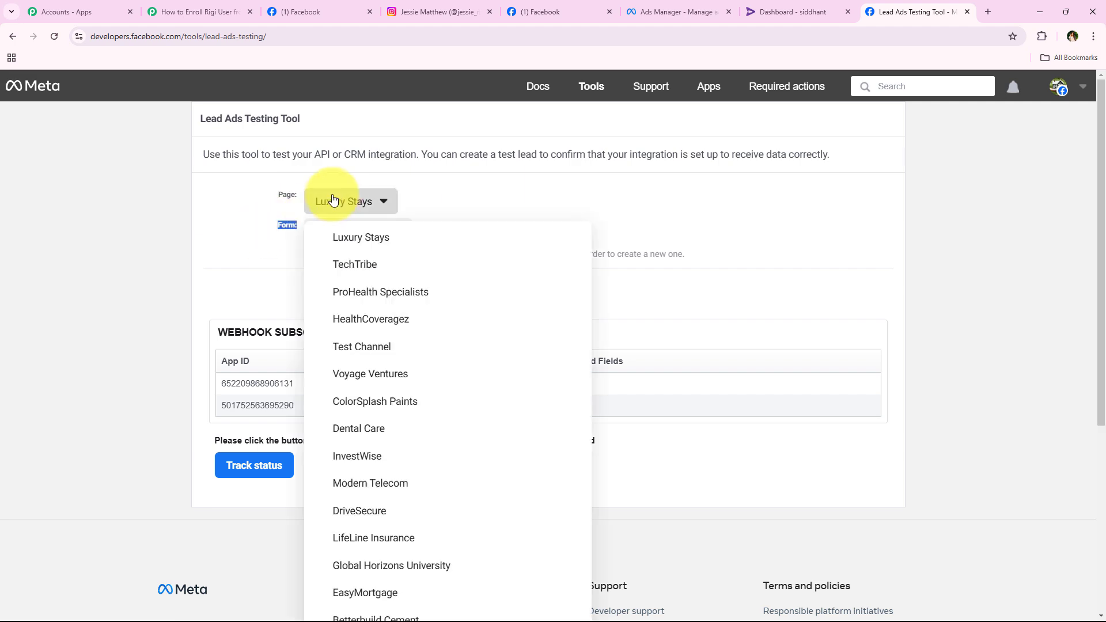
scroll(288, 311, "down", 5)
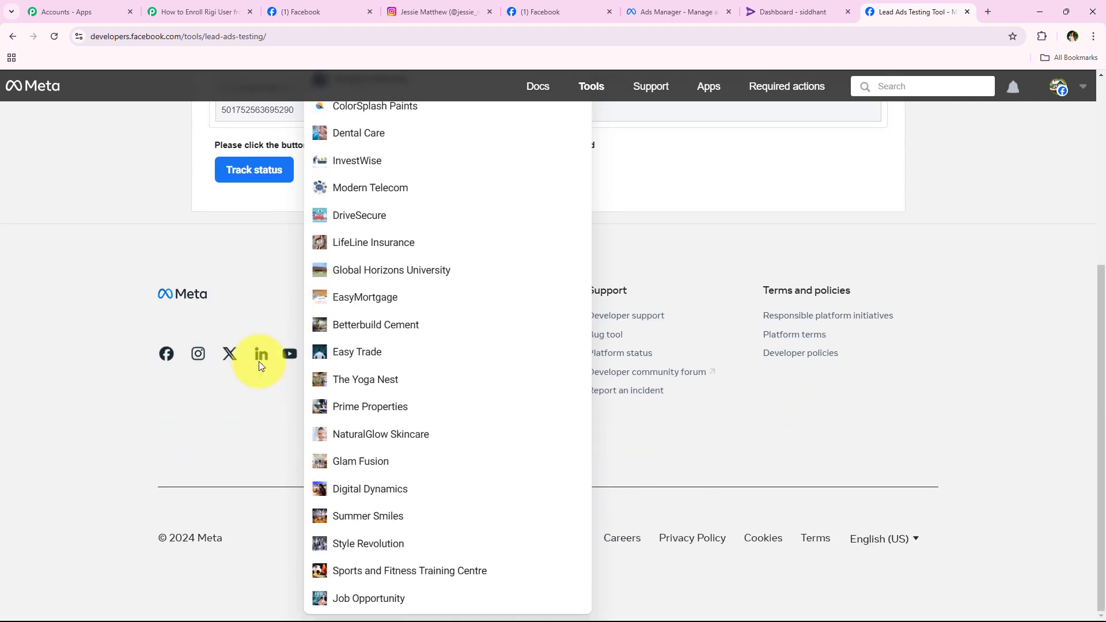
left_click(427, 571)
scroll(190, 314, "up", 3)
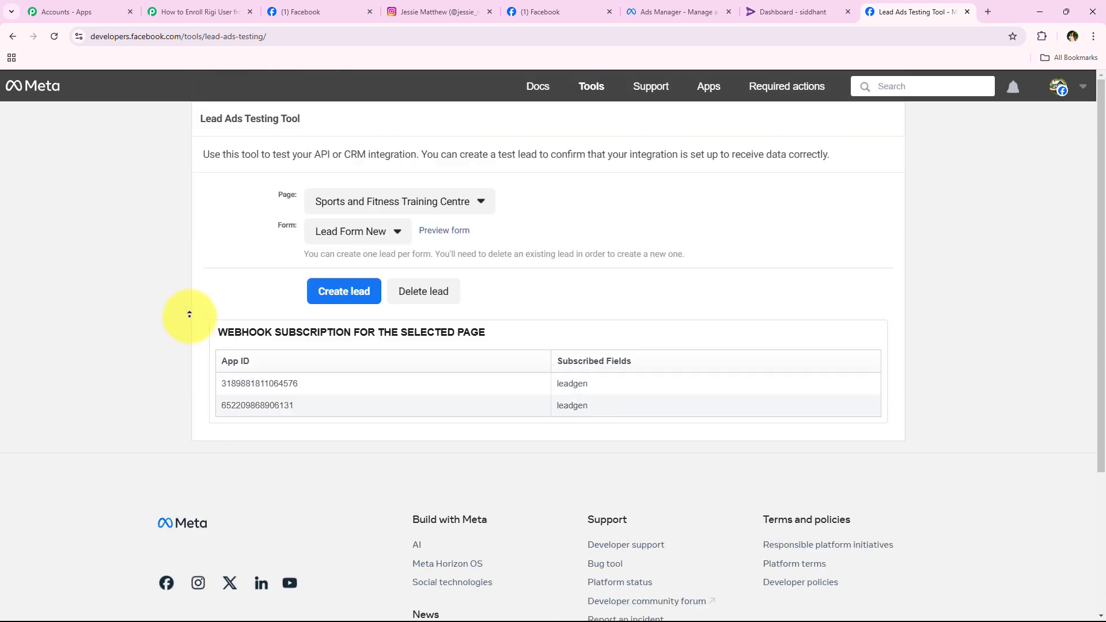
left_click(355, 228)
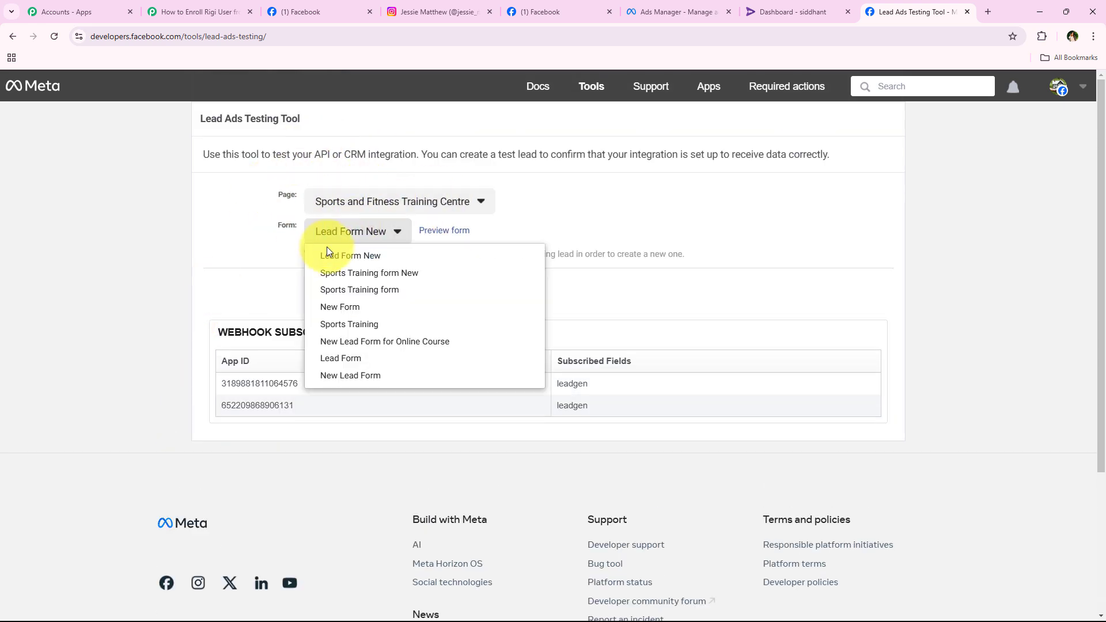
left_click(346, 250)
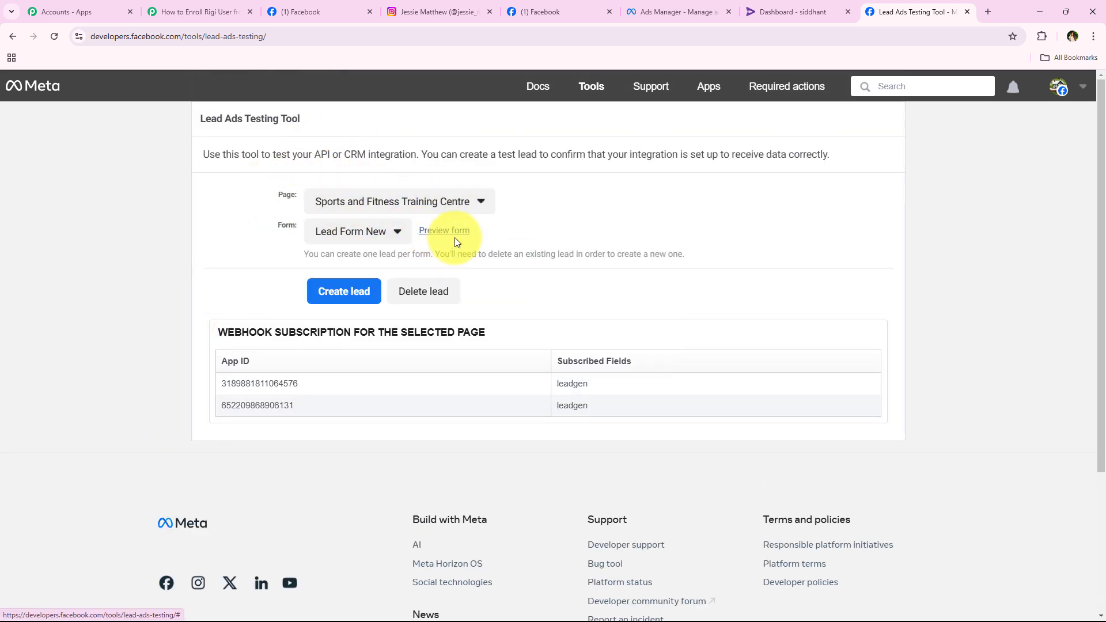
left_click(444, 231)
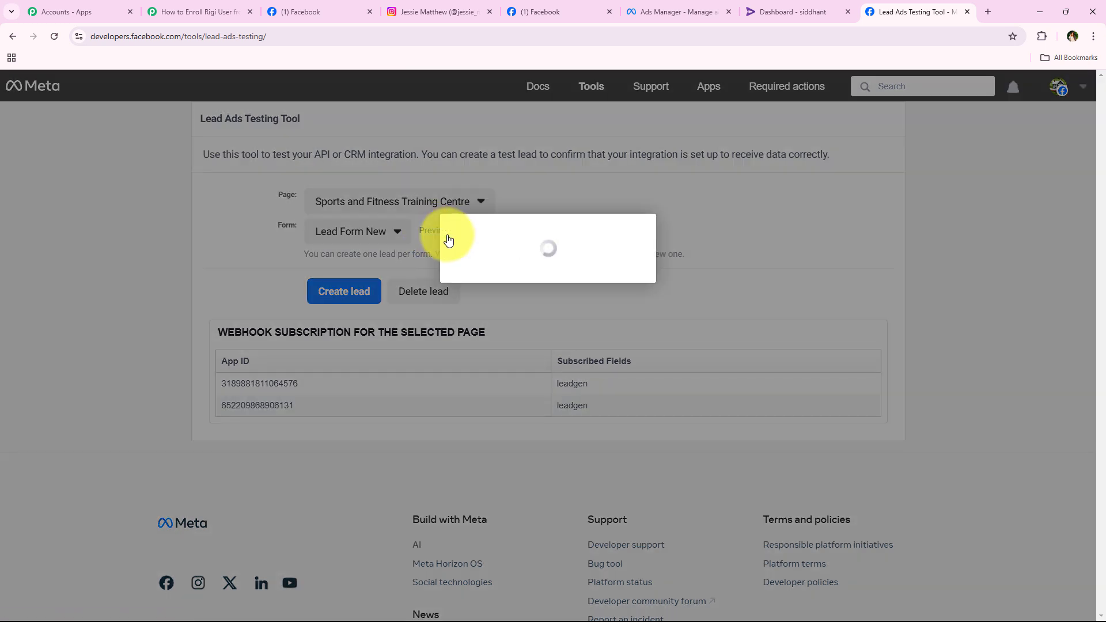
Answer the form's questions with Group Training as program and Sports Performance as goal.
left_click_drag(386, 393, 639, 391)
left_click(394, 431)
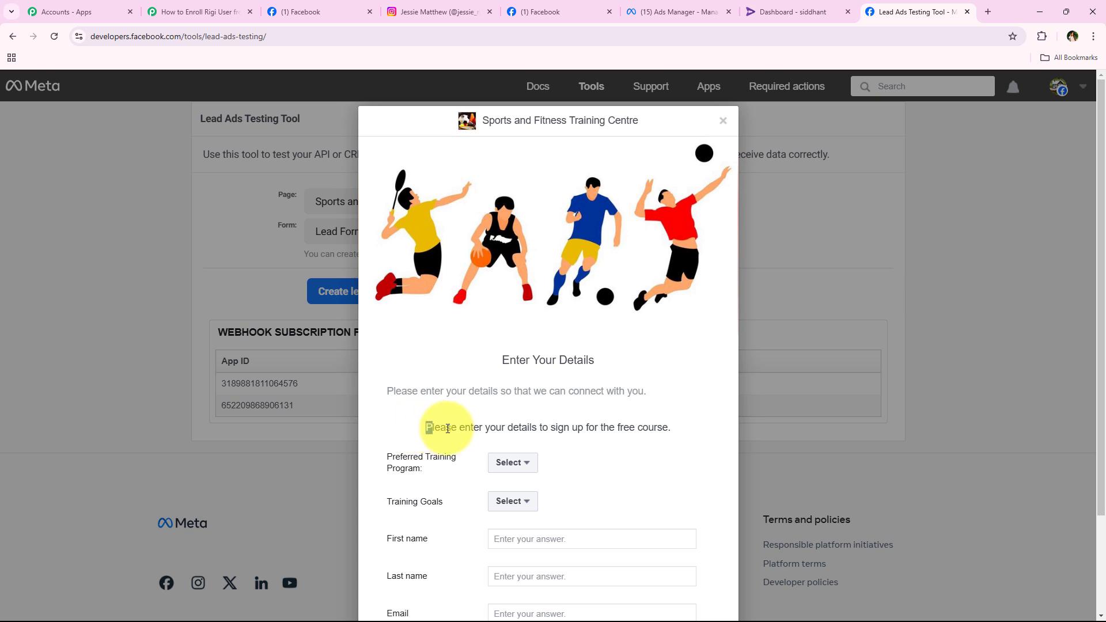
left_click_drag(425, 429, 670, 435)
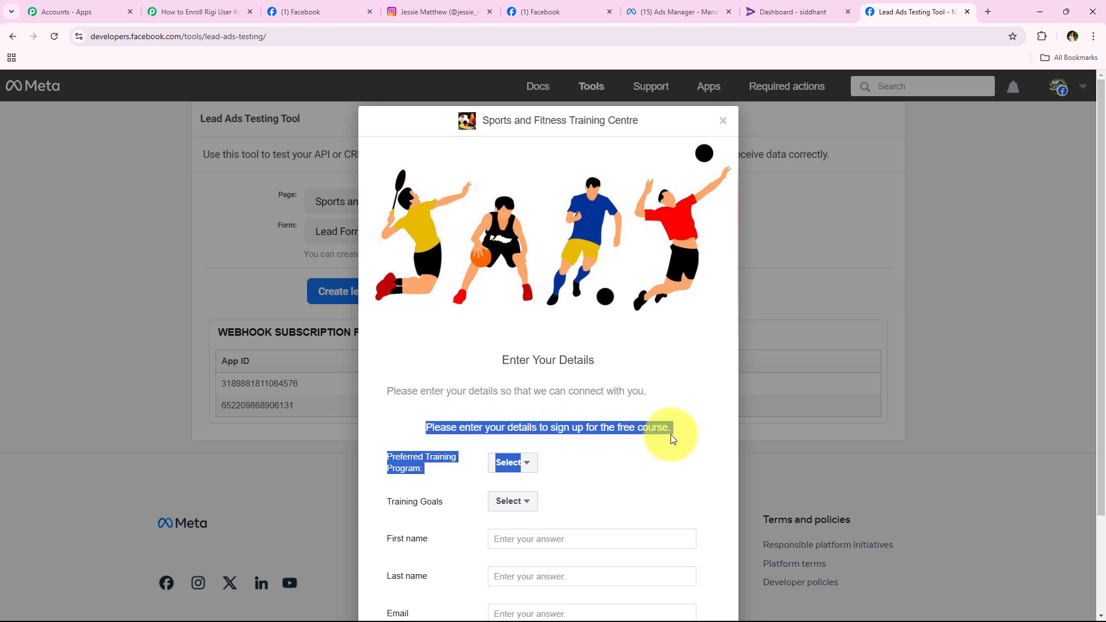
left_click(670, 395)
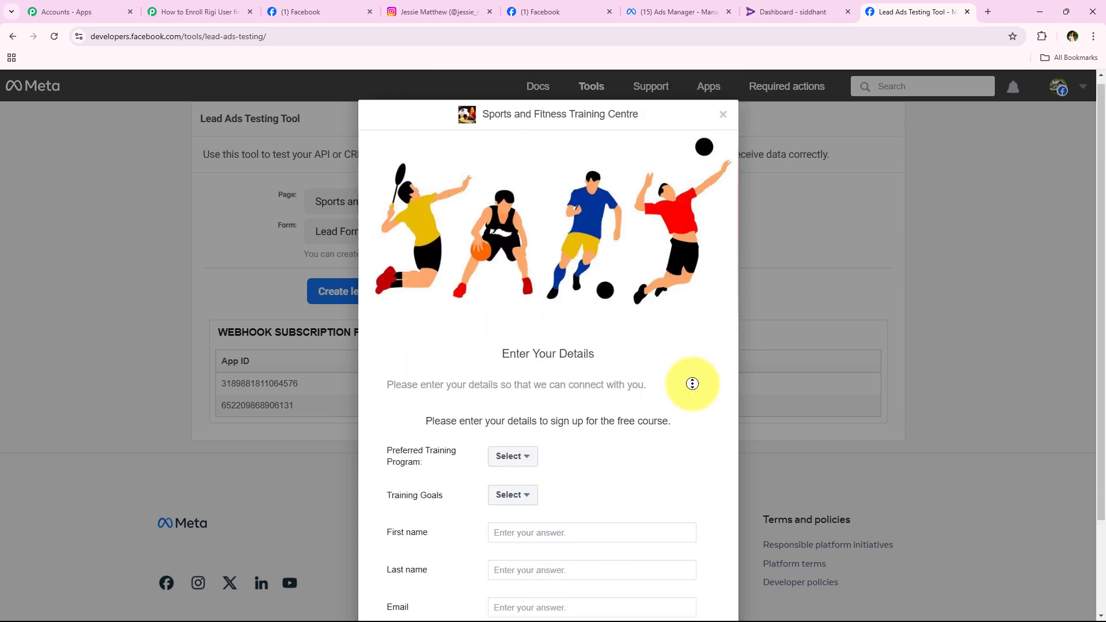
scroll(693, 383, "down", 2)
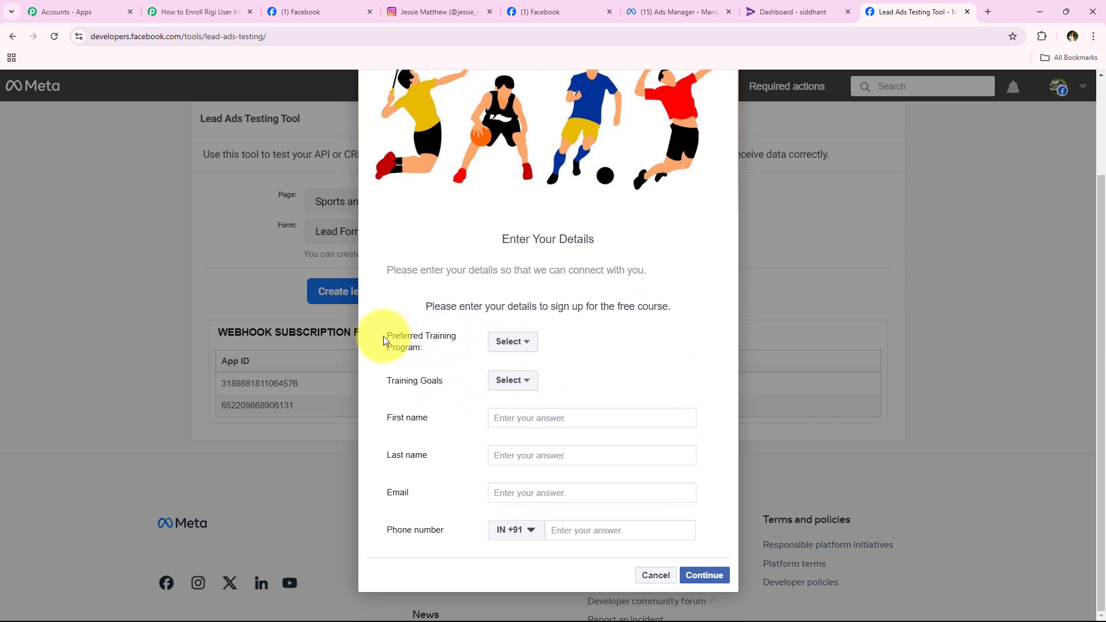
left_click_drag(384, 336, 510, 347)
left_click(510, 342)
left_click(532, 381)
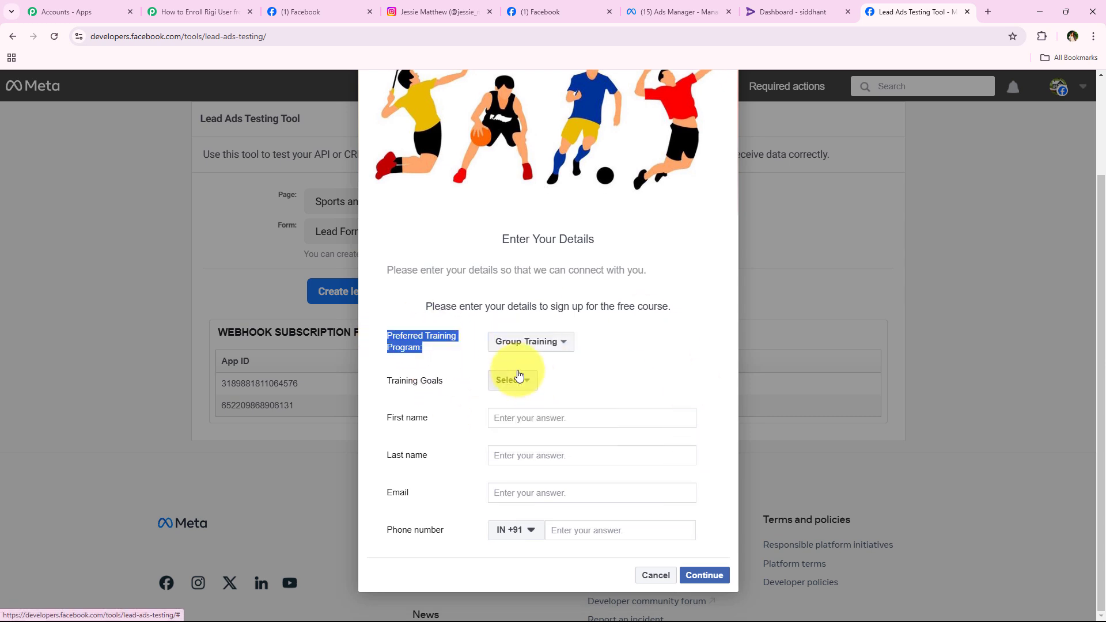
left_click(512, 380)
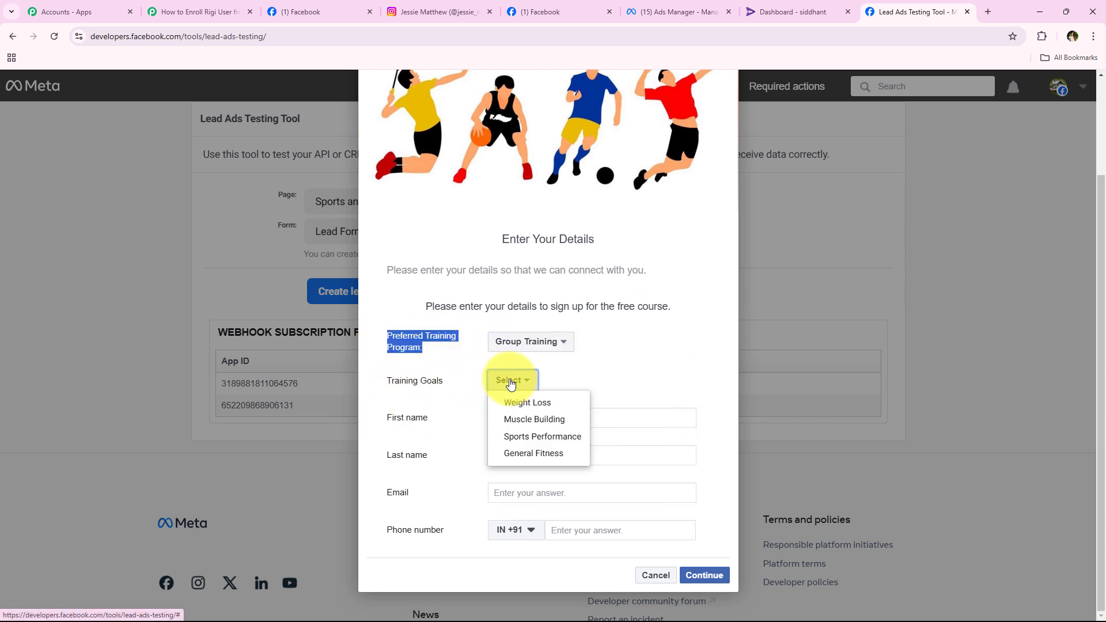
left_click(530, 437)
Enter first name 'User', the test email address and phone number, then submit the lead.
left_click(540, 420)
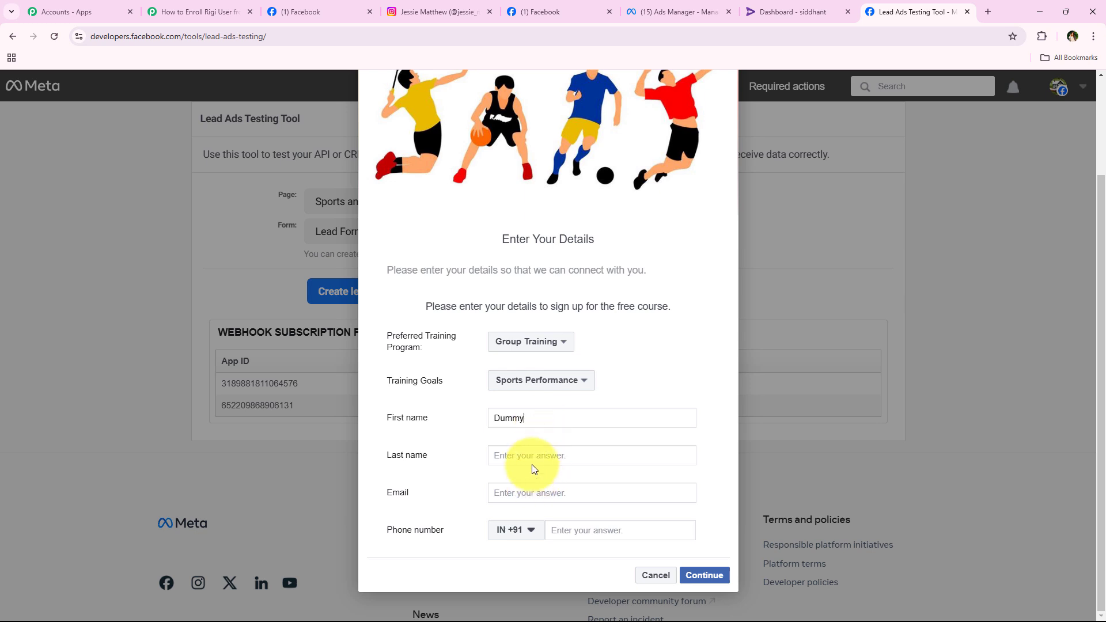
type("User")
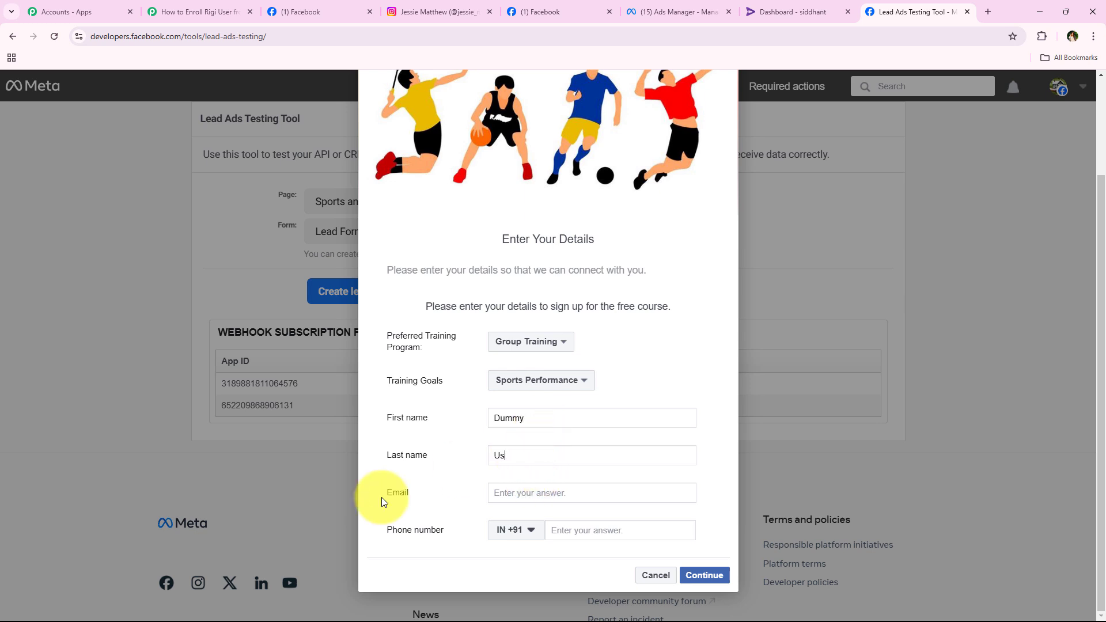
left_click(520, 491)
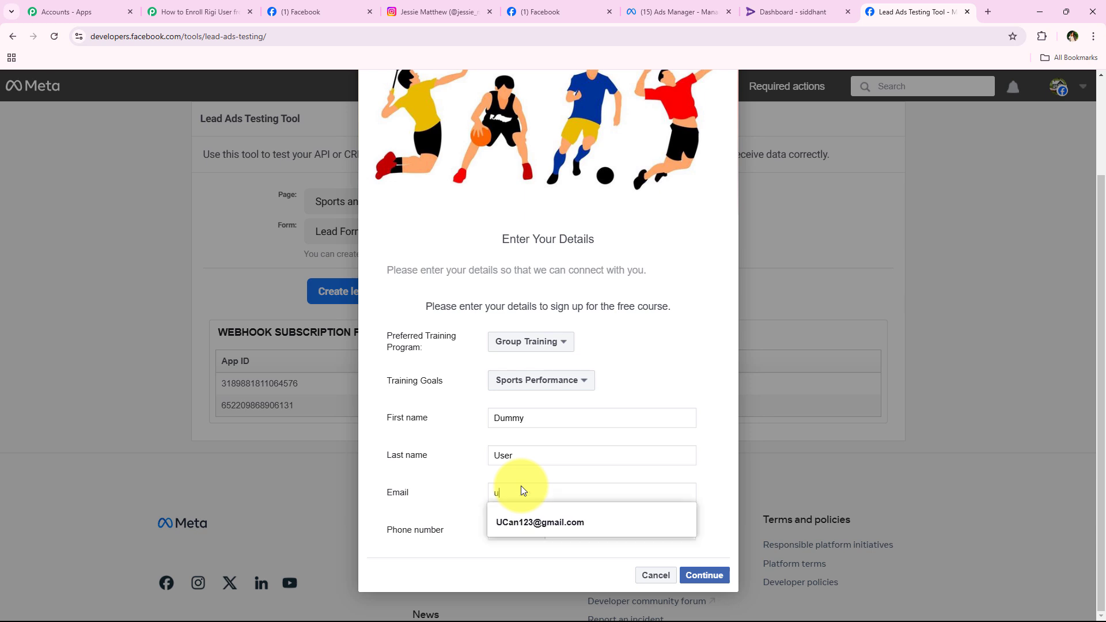
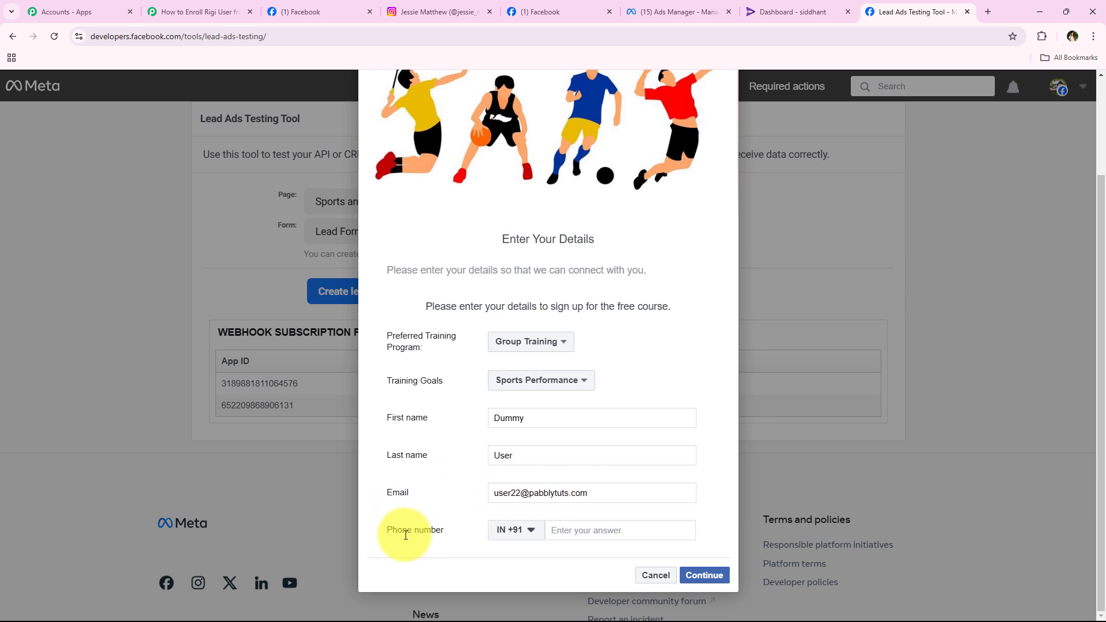
left_click(581, 528)
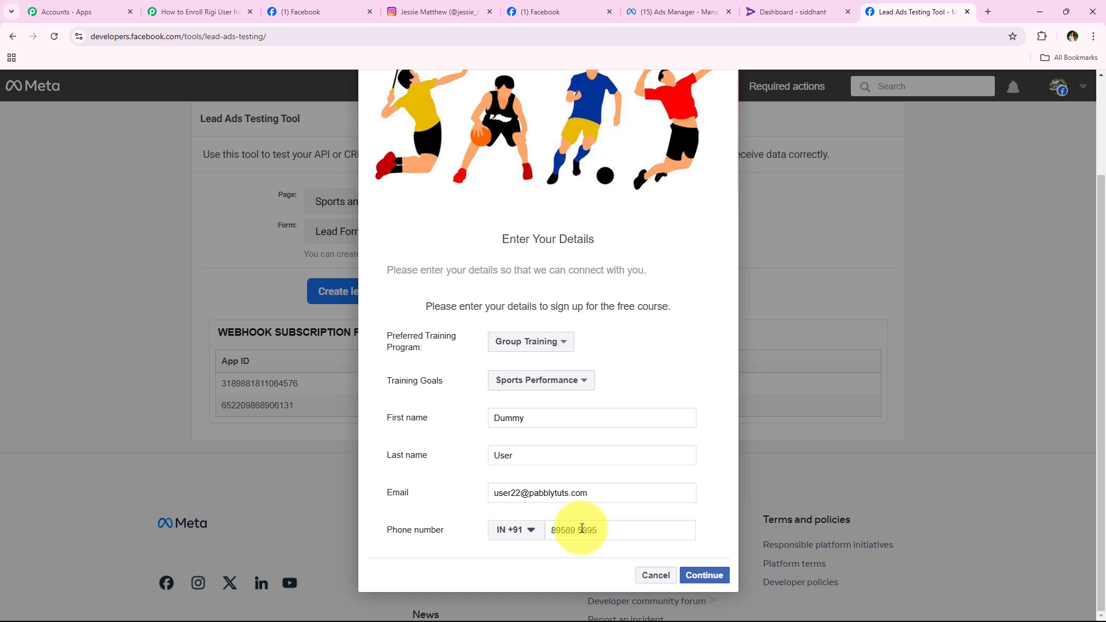
left_click(705, 575)
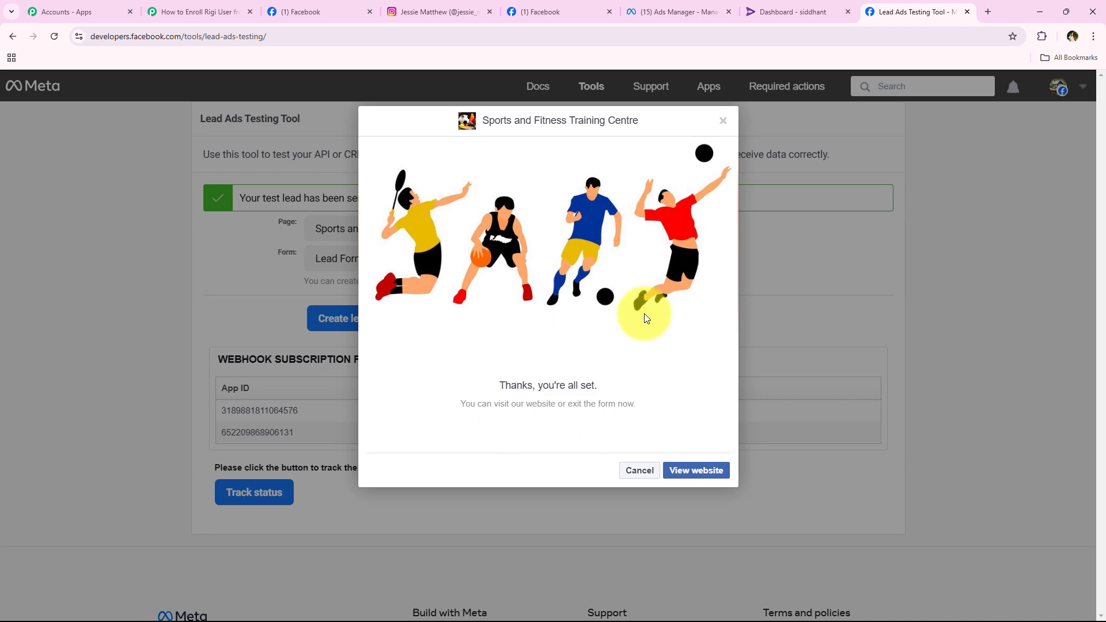
left_click(633, 471)
Review the confirmation that the test lead was sent.
left_click_drag(234, 201, 373, 200)
left_click(247, 271)
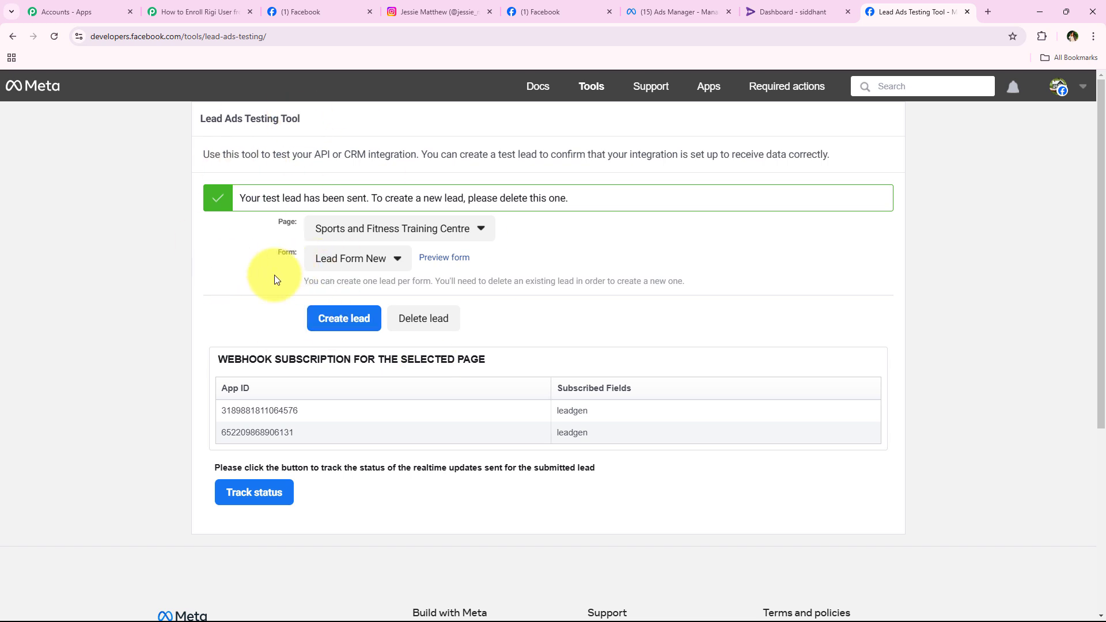
left_click_drag(244, 198, 375, 210)
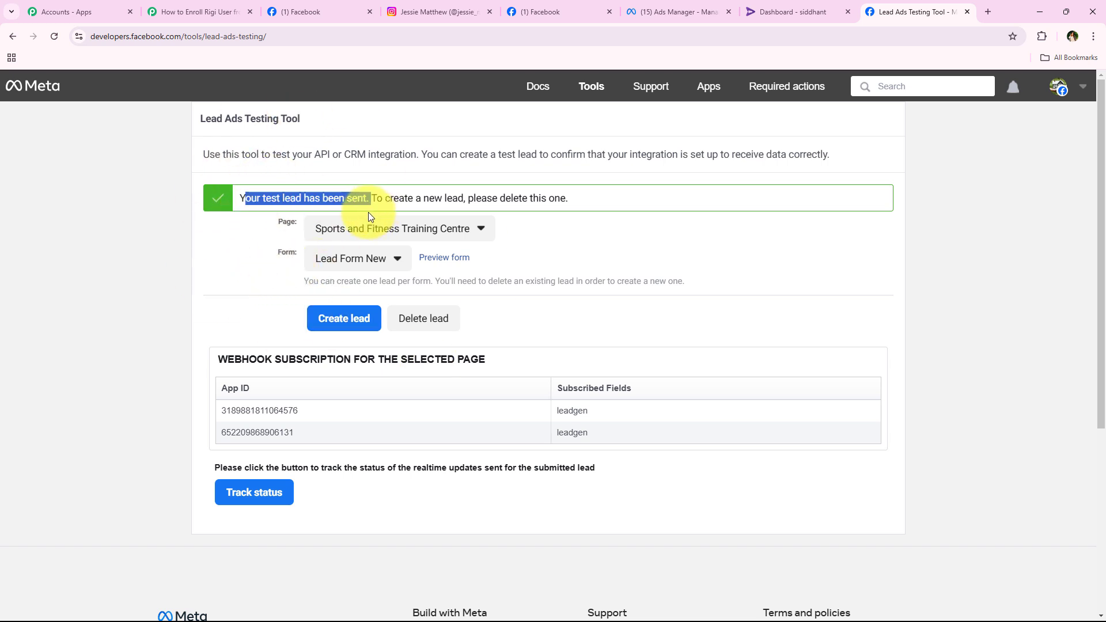
left_click(227, 255)
left_click_drag(183, 129, 384, 126)
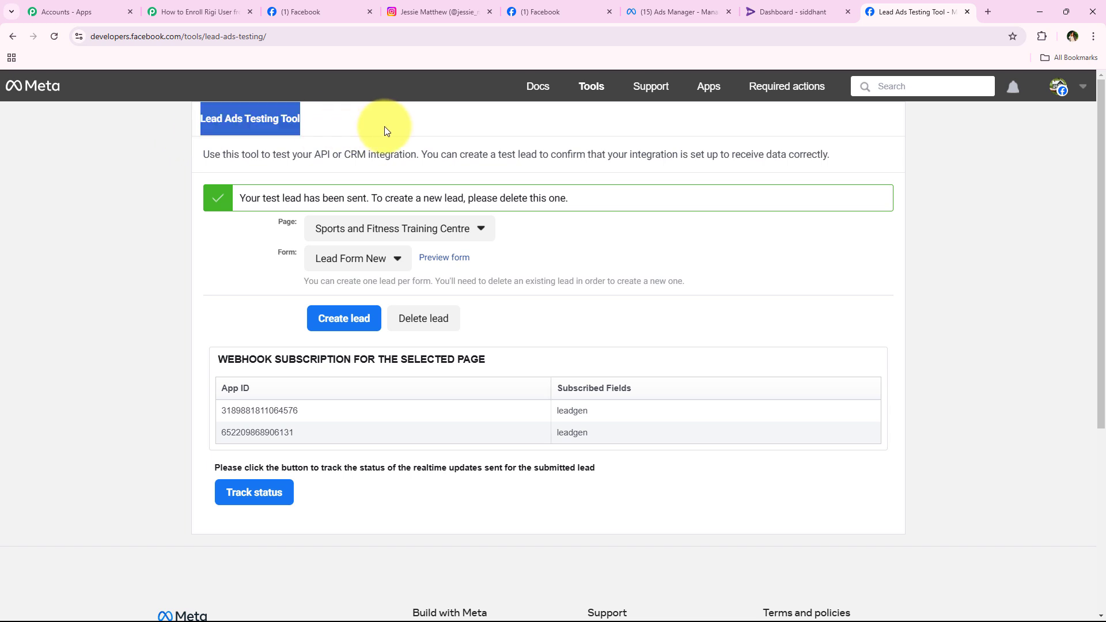
left_click(376, 192)
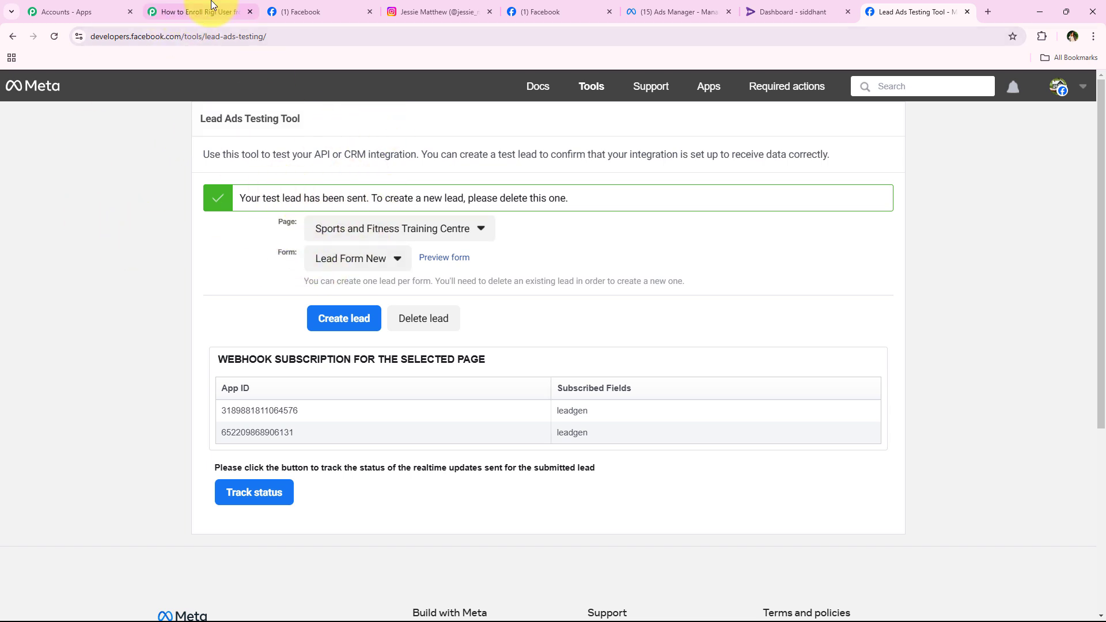
Check the test lead's fields under Response Received, then collapse the Instagram Lead Ads trigger.
left_click(196, 11)
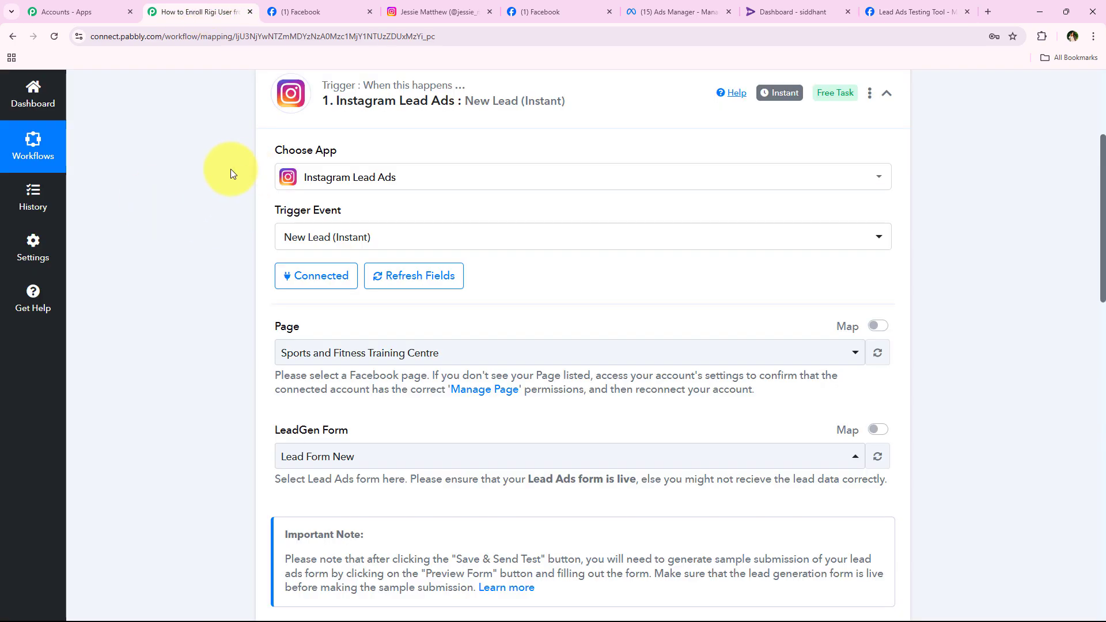
middle_click(223, 215)
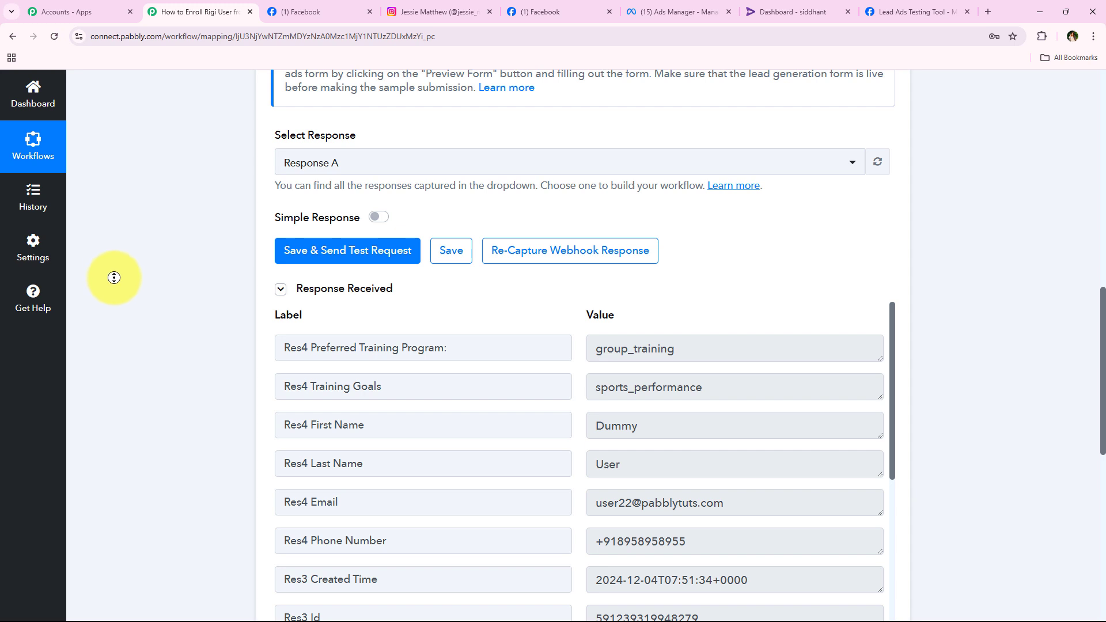
scroll(112, 288, "down", 2)
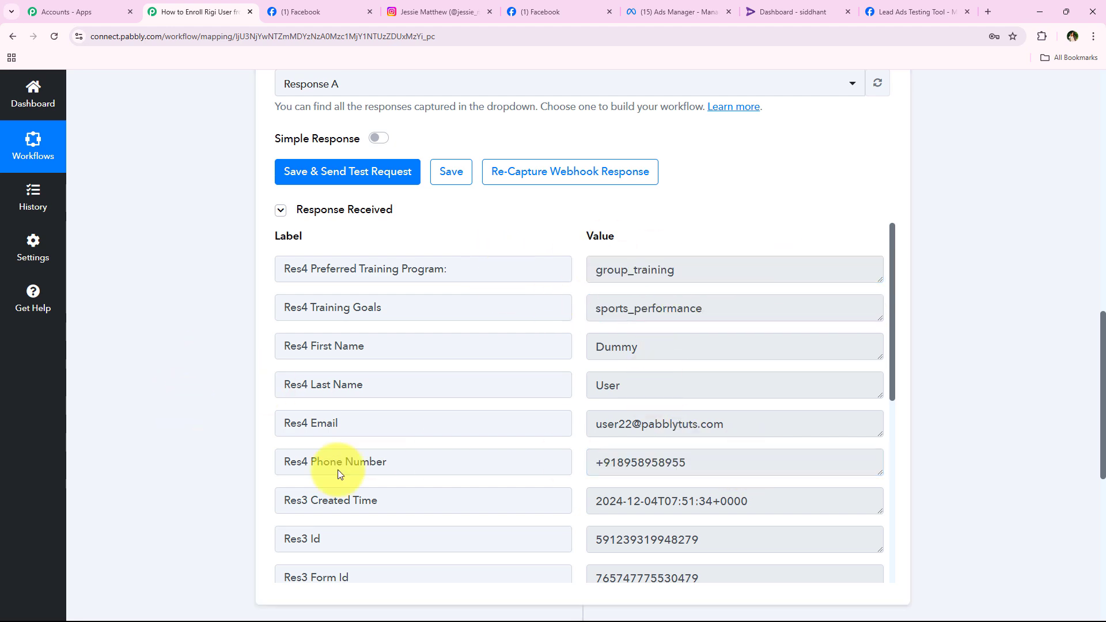
scroll(230, 323, "up", 7)
scroll(235, 315, "up", 8)
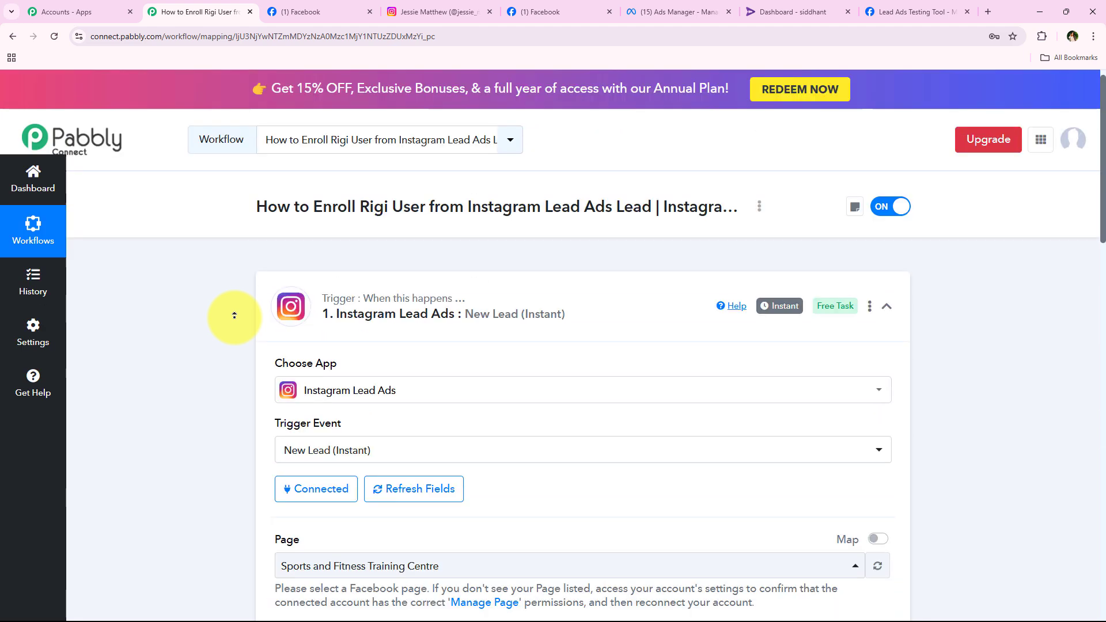
left_click(380, 314)
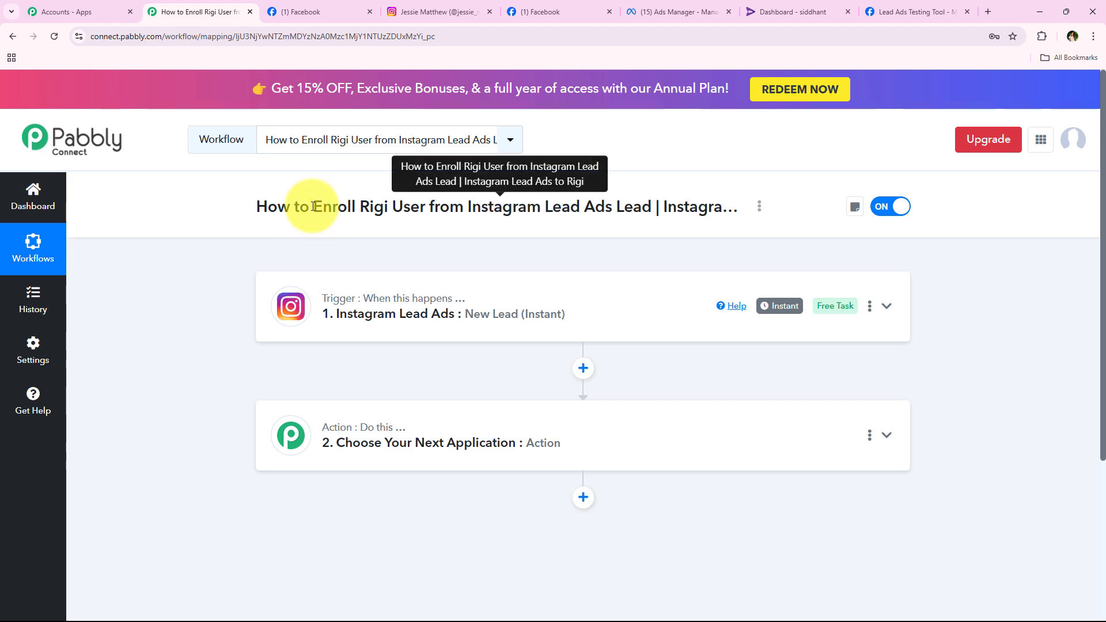
Set the action app to Rigi with the Import User event and begin connecting an account.
left_click_drag(313, 207, 654, 206)
left_click(328, 434)
scroll(415, 403, "down", 3)
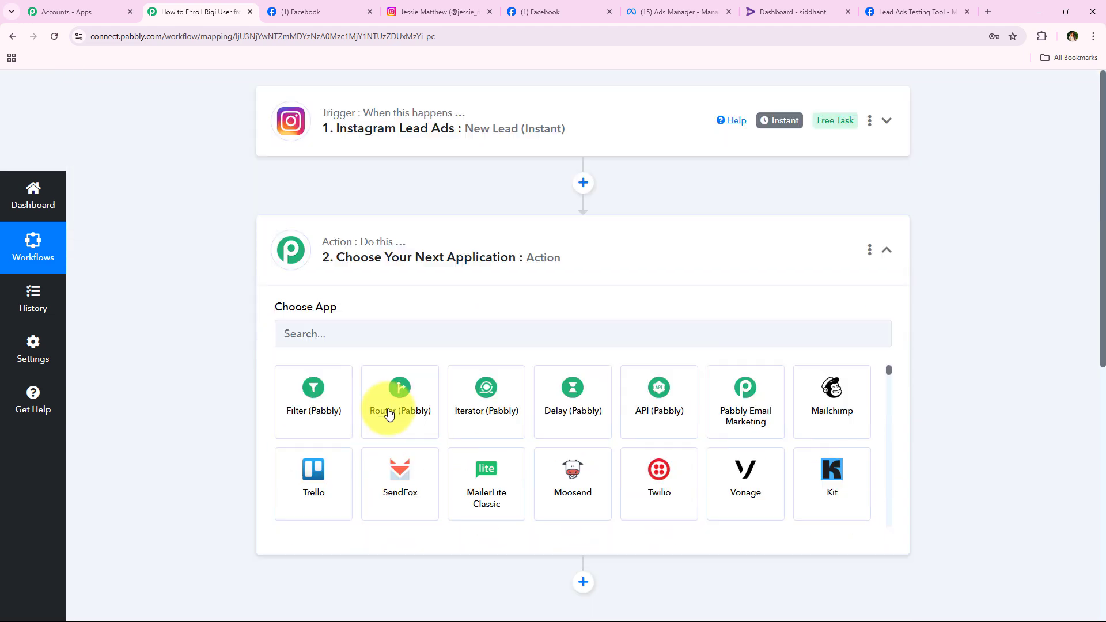
left_click(330, 318)
type("R")
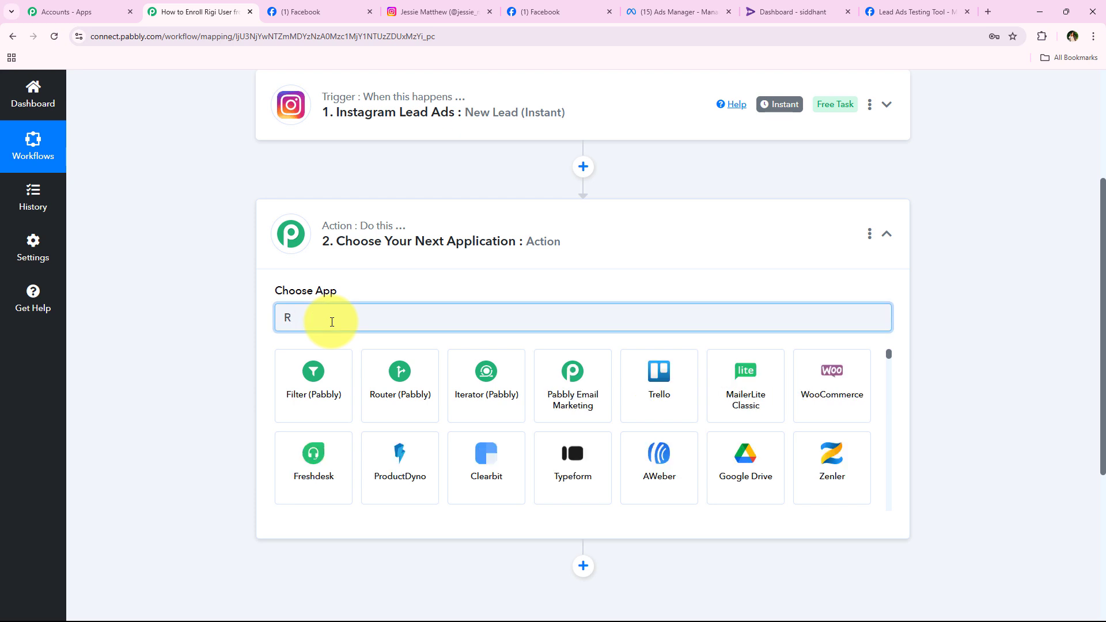
type("i")
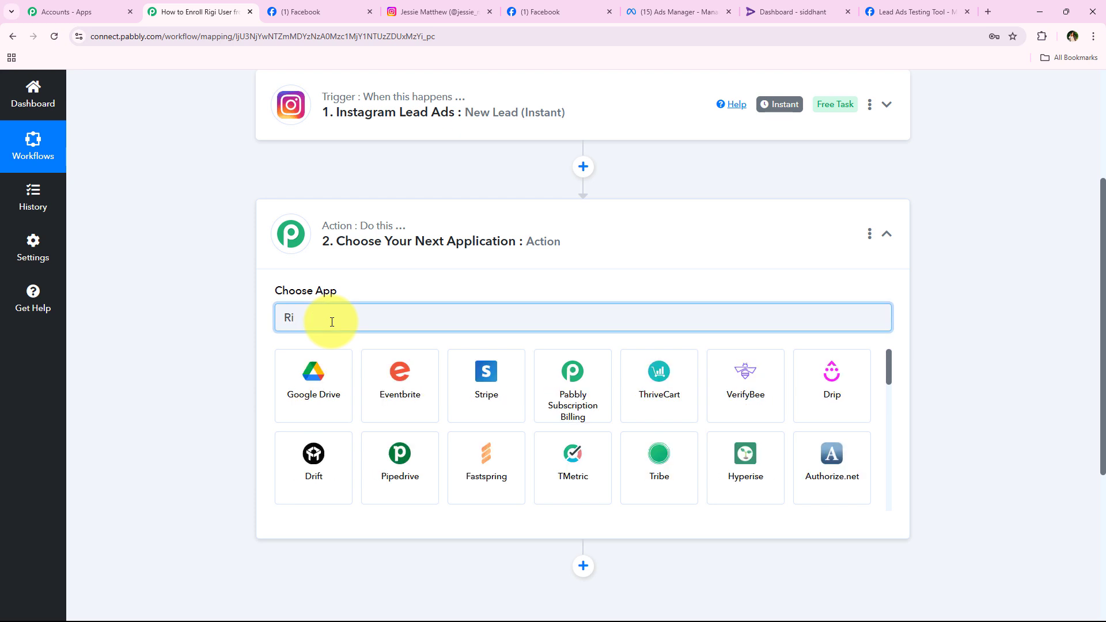
type("g")
left_click(397, 386)
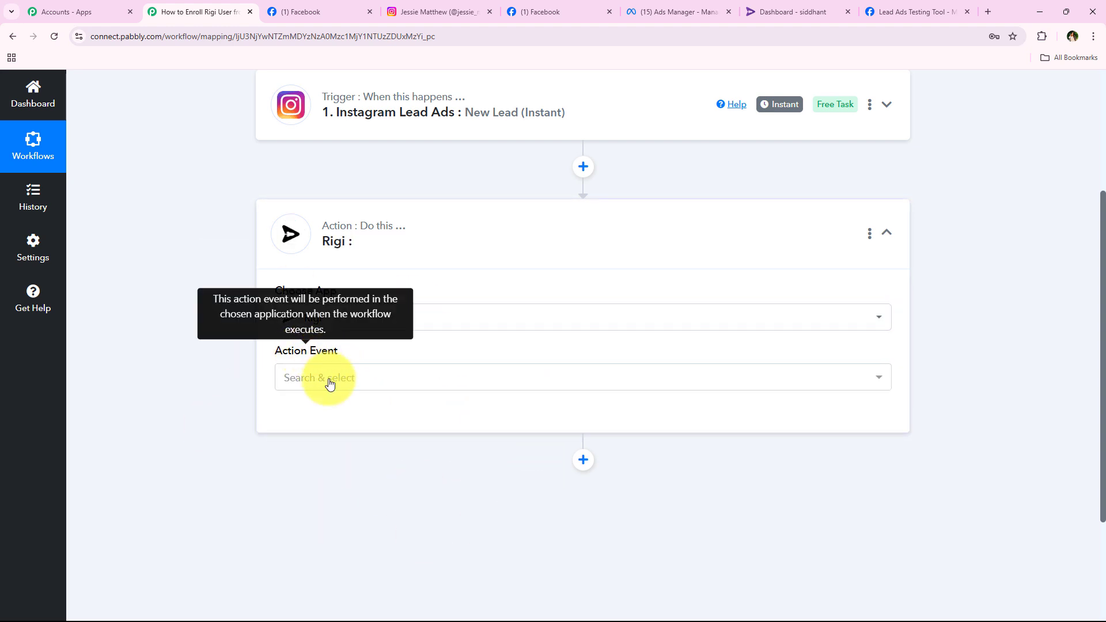
left_click(346, 385)
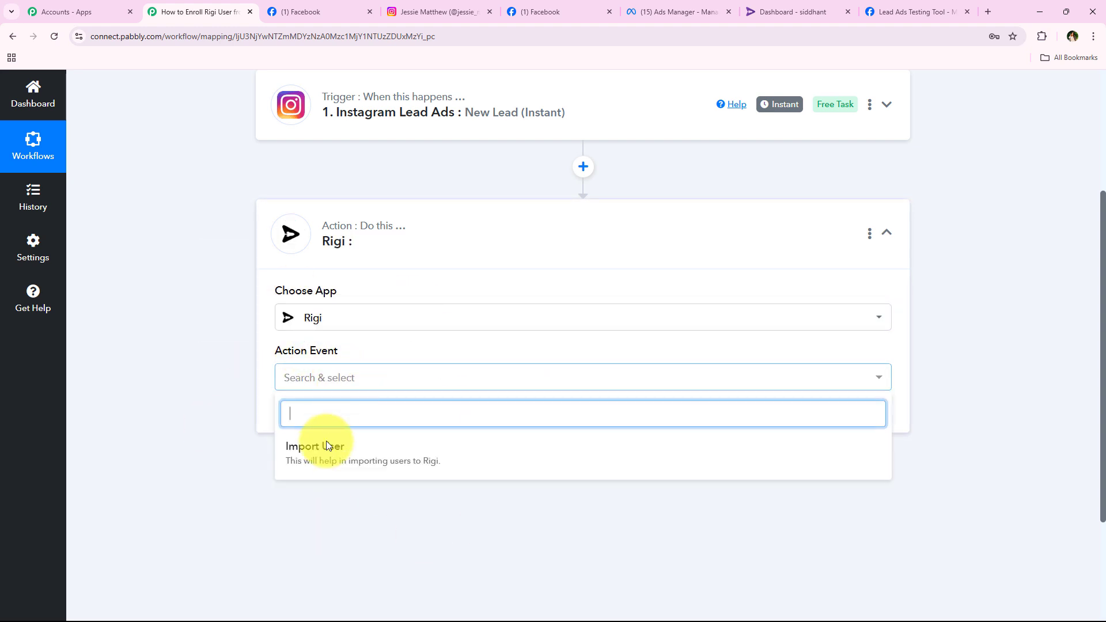
left_click(728, 461)
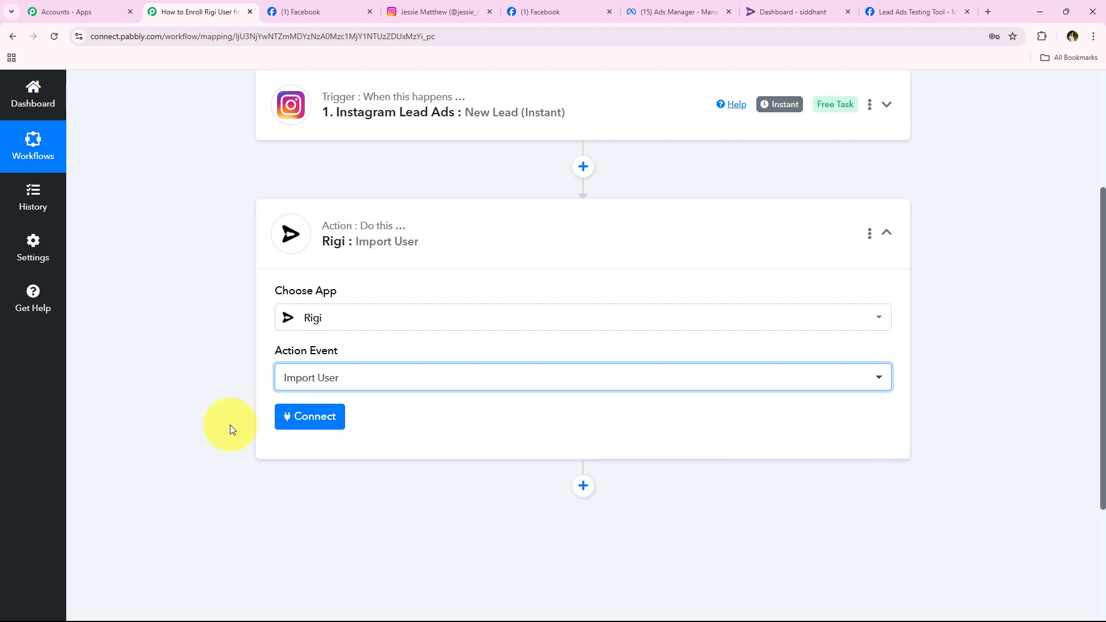
left_click(318, 431)
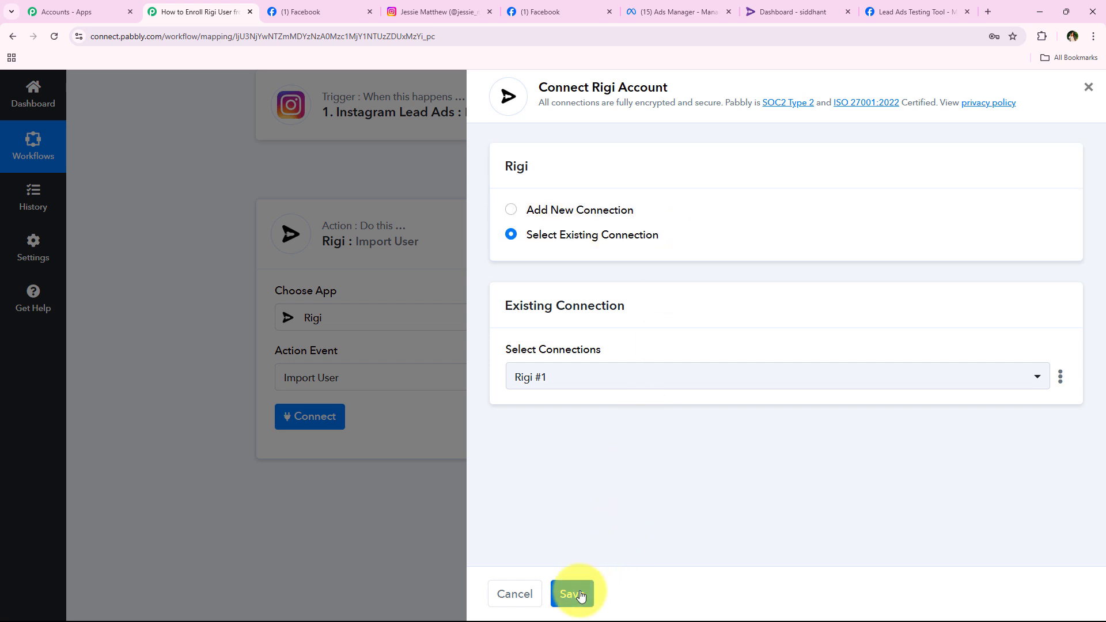
Choose Add New Connection to set up Rigi #2 and read the key instructions.
left_click(572, 205)
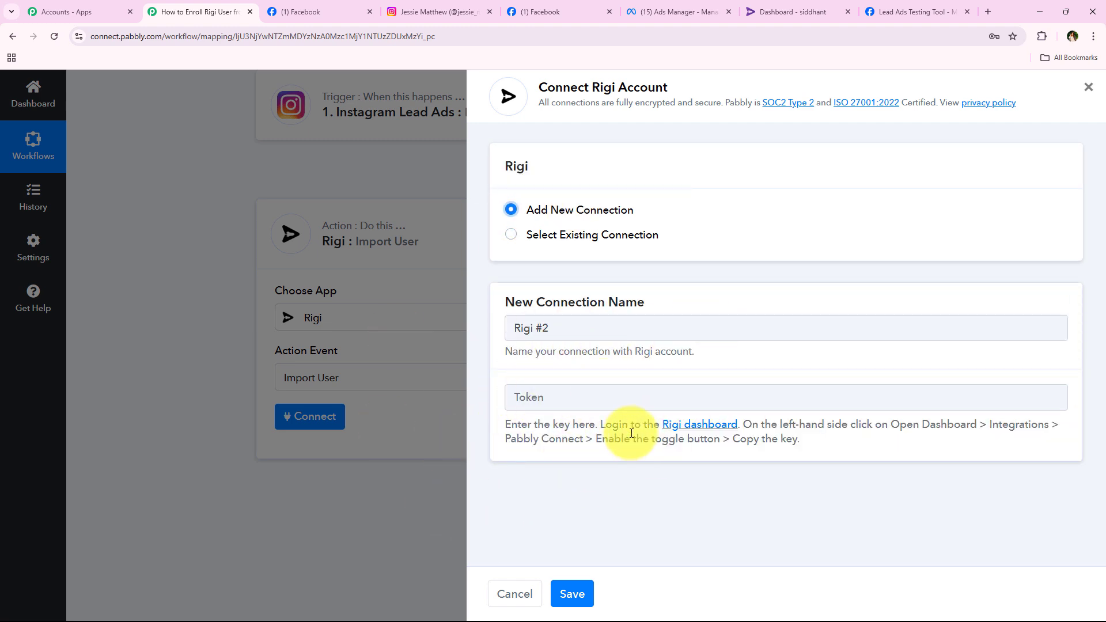
left_click_drag(598, 422, 1063, 424)
left_click(942, 523)
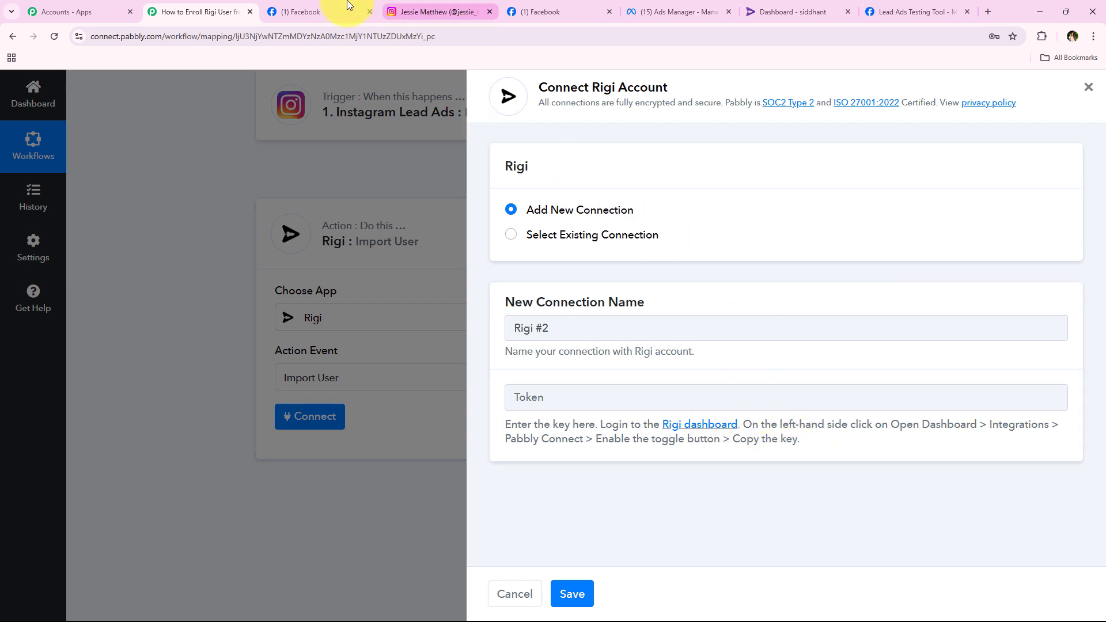
In Rigi's Dashboard > Integrations > Pabbly page, copy the Pabbly key.
left_click(774, 10)
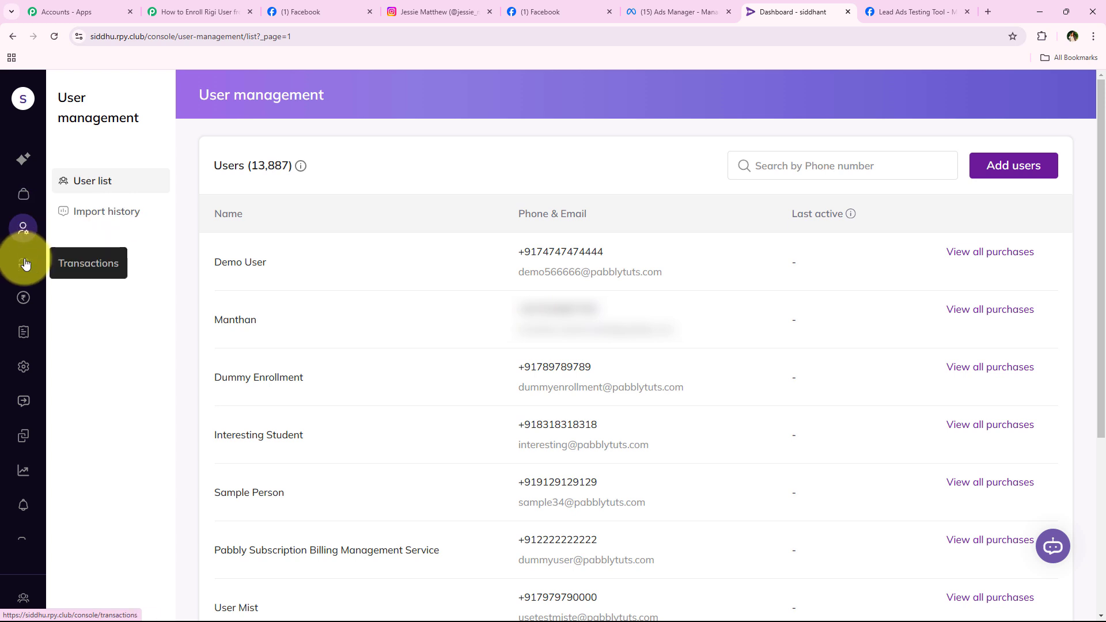
left_click(28, 167)
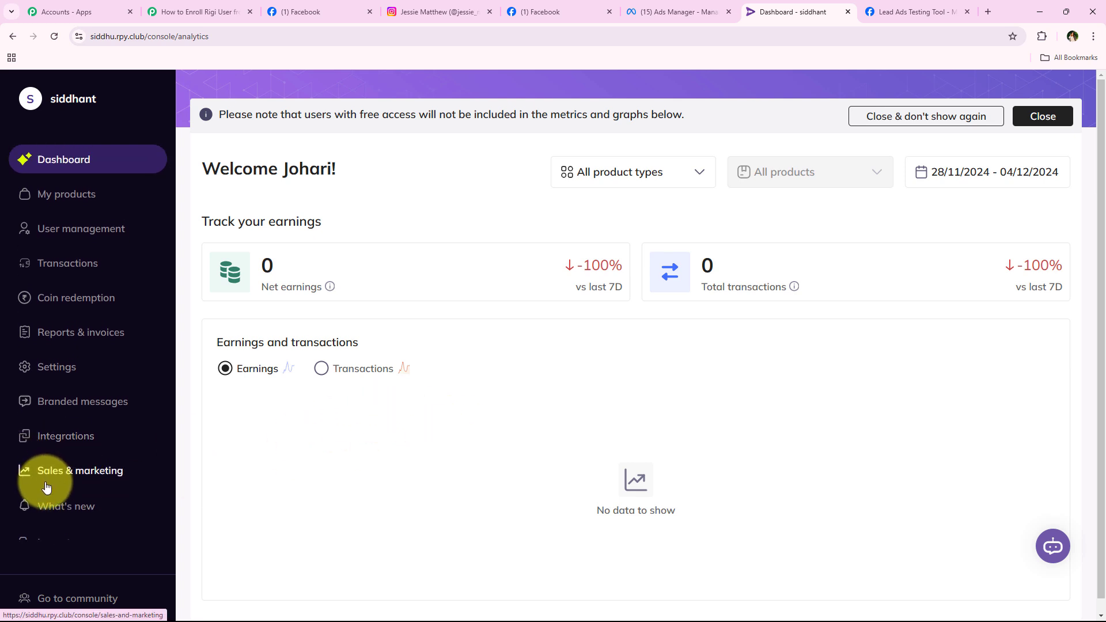
left_click(74, 447)
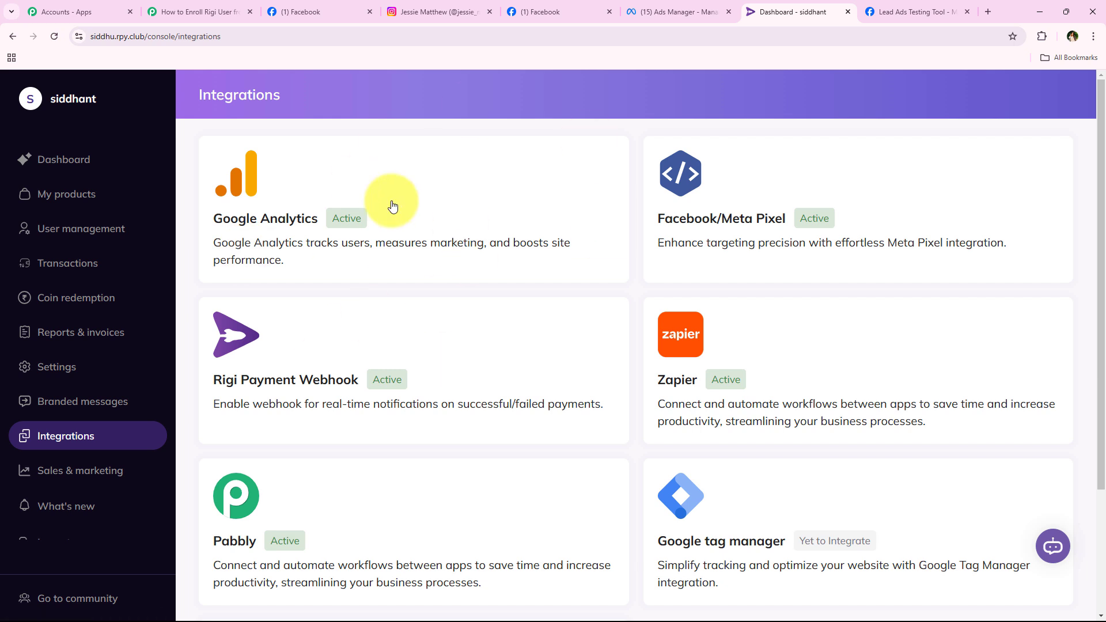
scroll(637, 163, "down", 1)
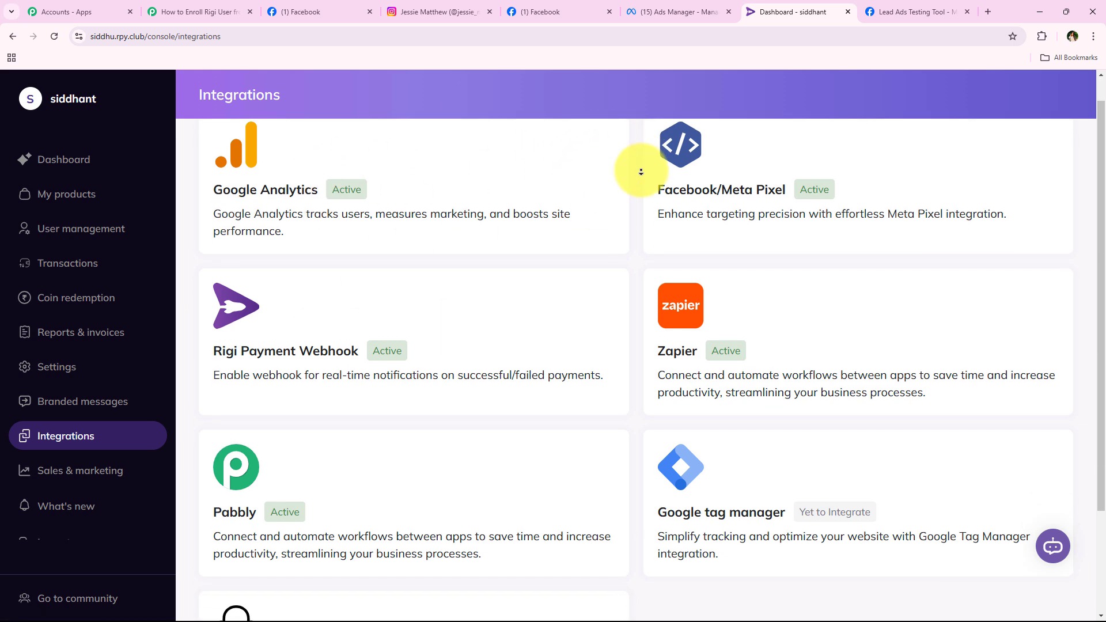
scroll(639, 173, "up", 1)
left_click(262, 508)
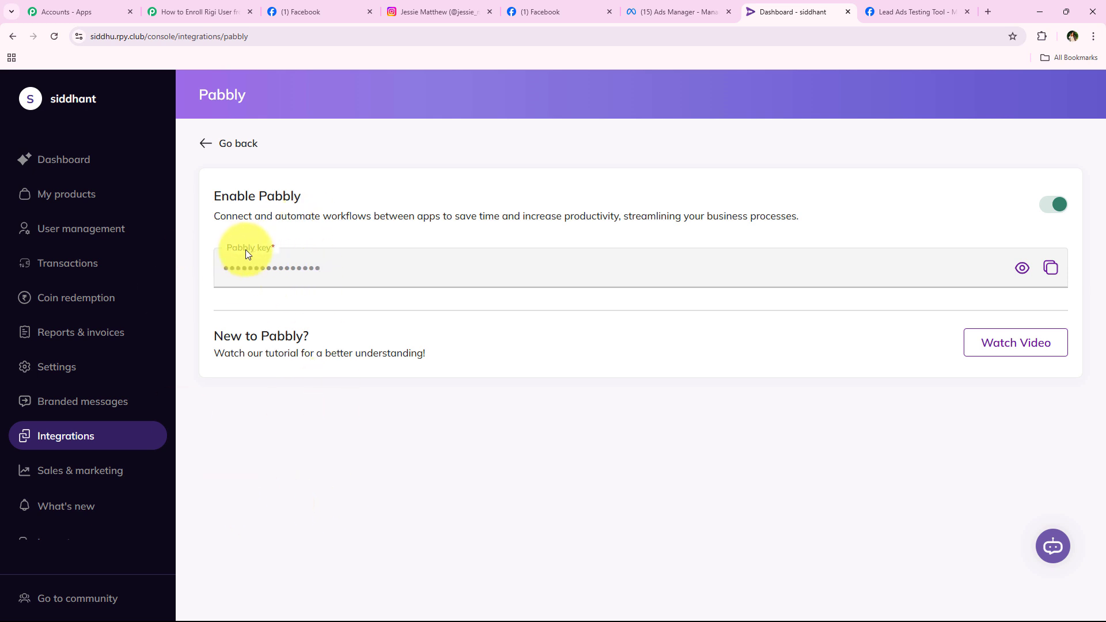
left_click(1050, 267)
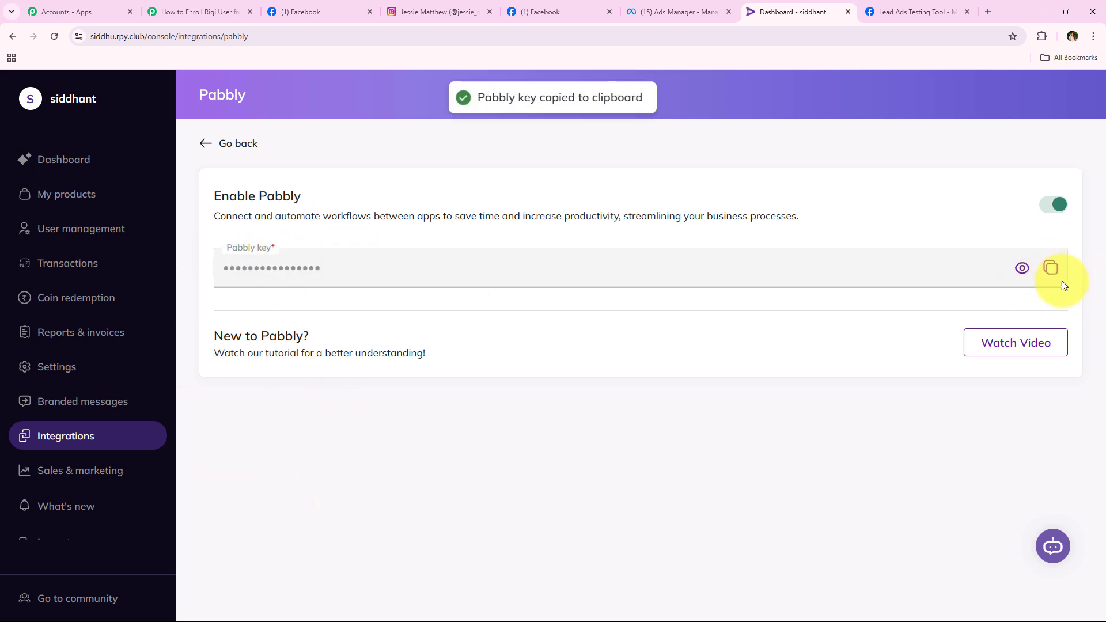
right_click(224, 3)
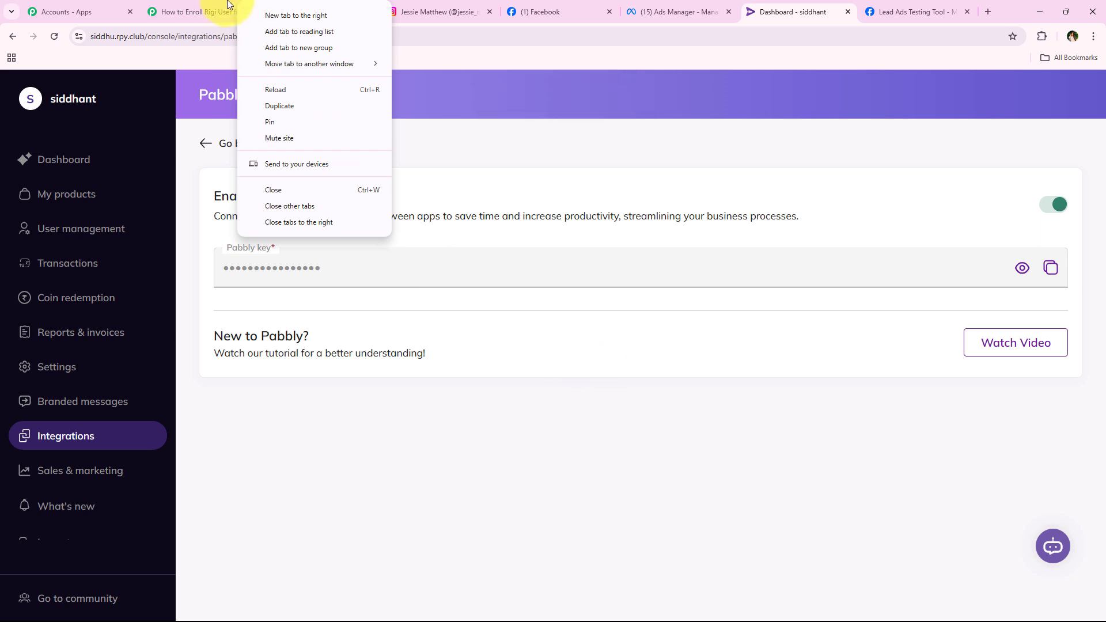
Paste the Rigi key into the Token field and save the connection.
left_click(213, 12)
right_click(574, 396)
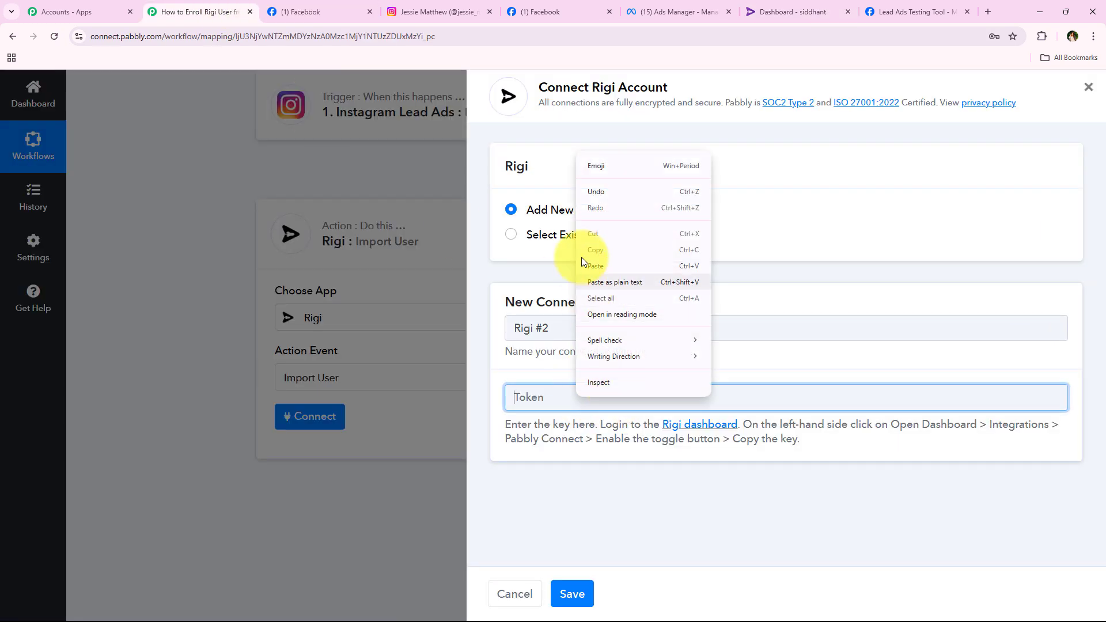
left_click(581, 257)
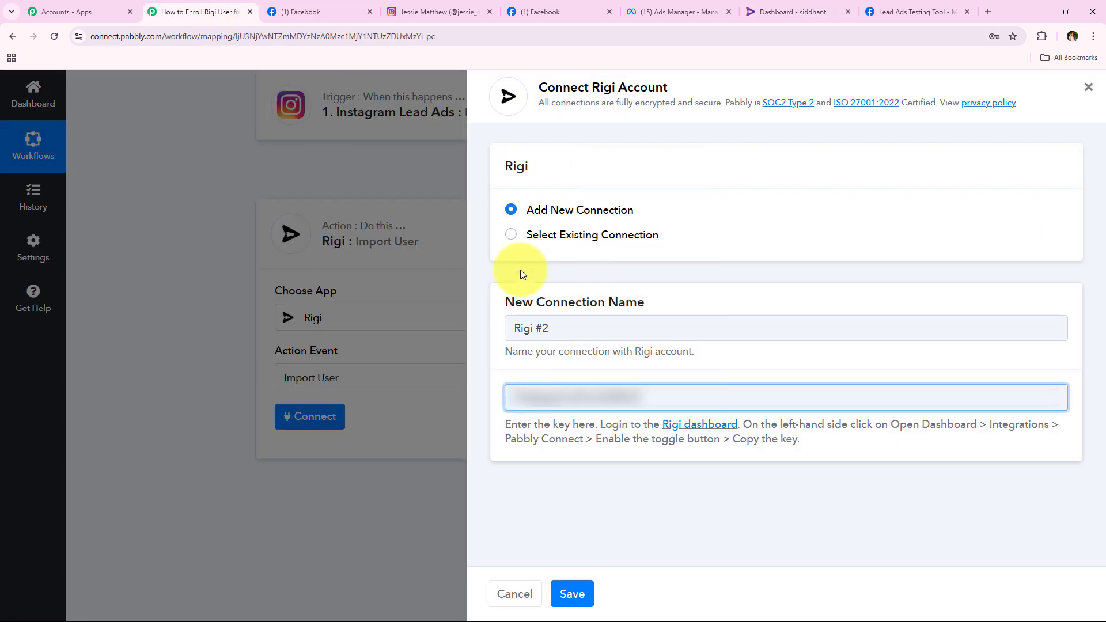
left_click(572, 593)
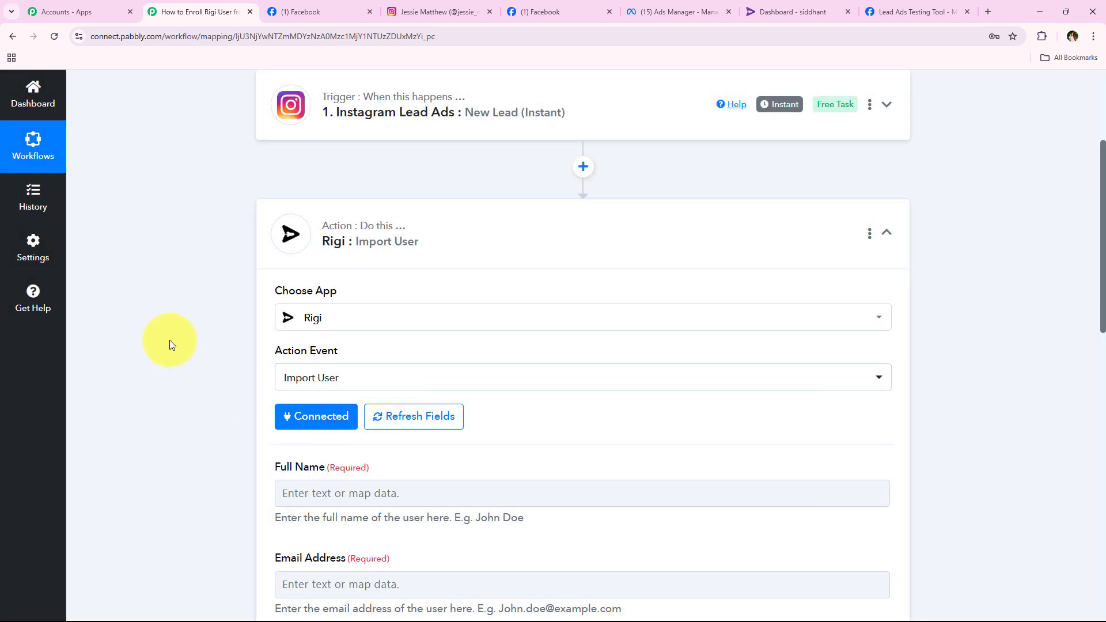
Review the Import User fields and open data mapping for Full Name.
scroll(198, 368, "down", 1)
scroll(201, 375, "down", 2)
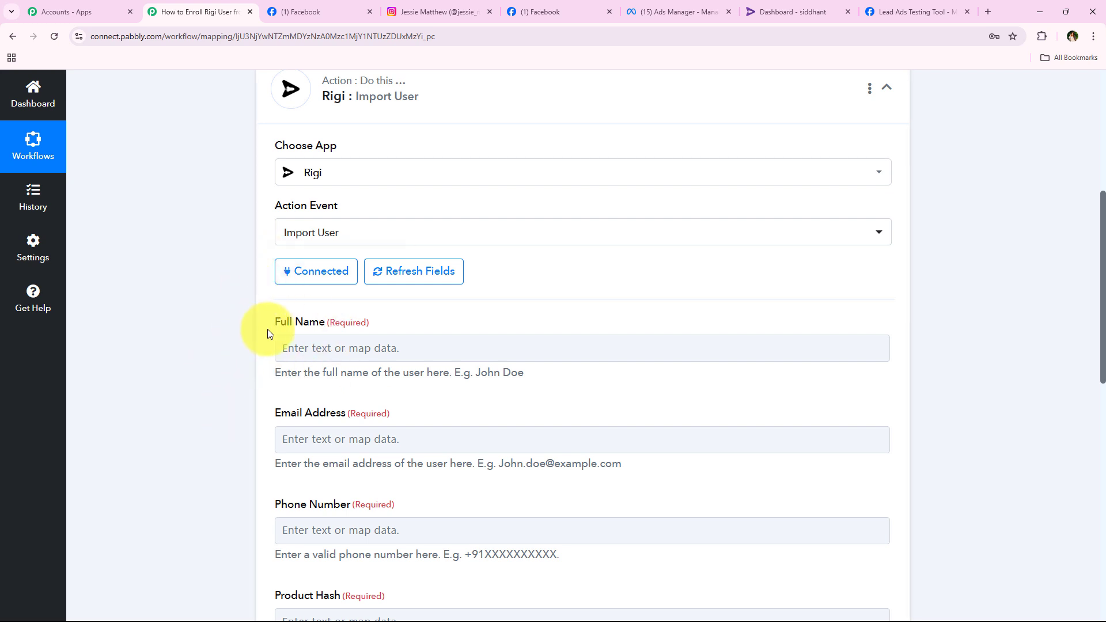
left_click_drag(323, 329, 325, 324)
left_click_drag(274, 413, 444, 412)
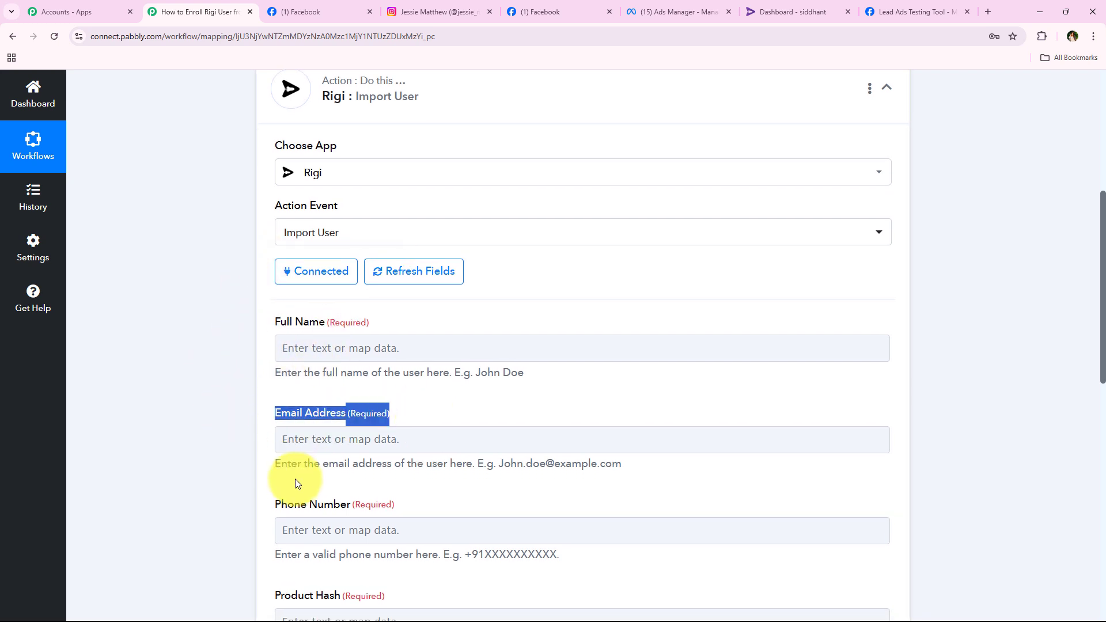
scroll(248, 477, "down", 2)
scroll(225, 485, "down", 3)
middle_click(171, 419)
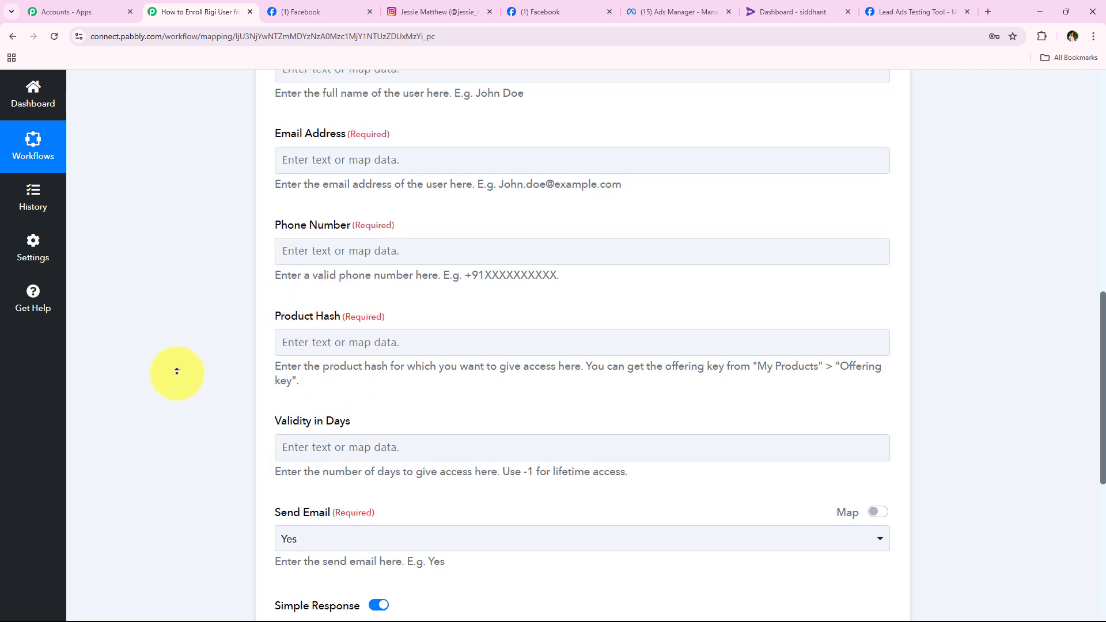
scroll(176, 364, "up", 1)
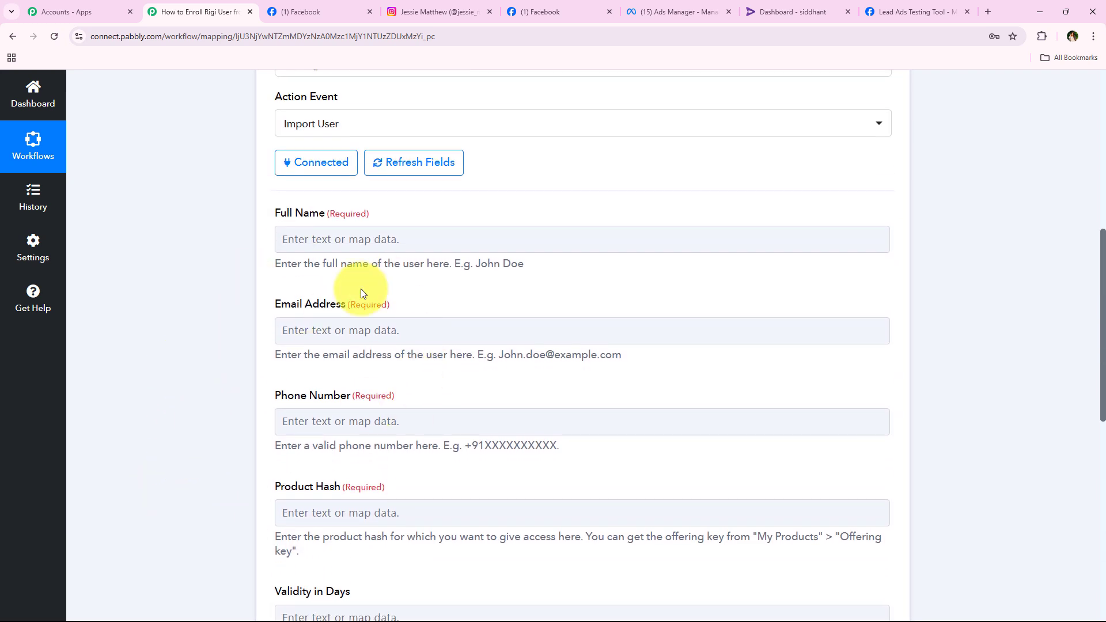
left_click(281, 342)
middle_click(240, 344)
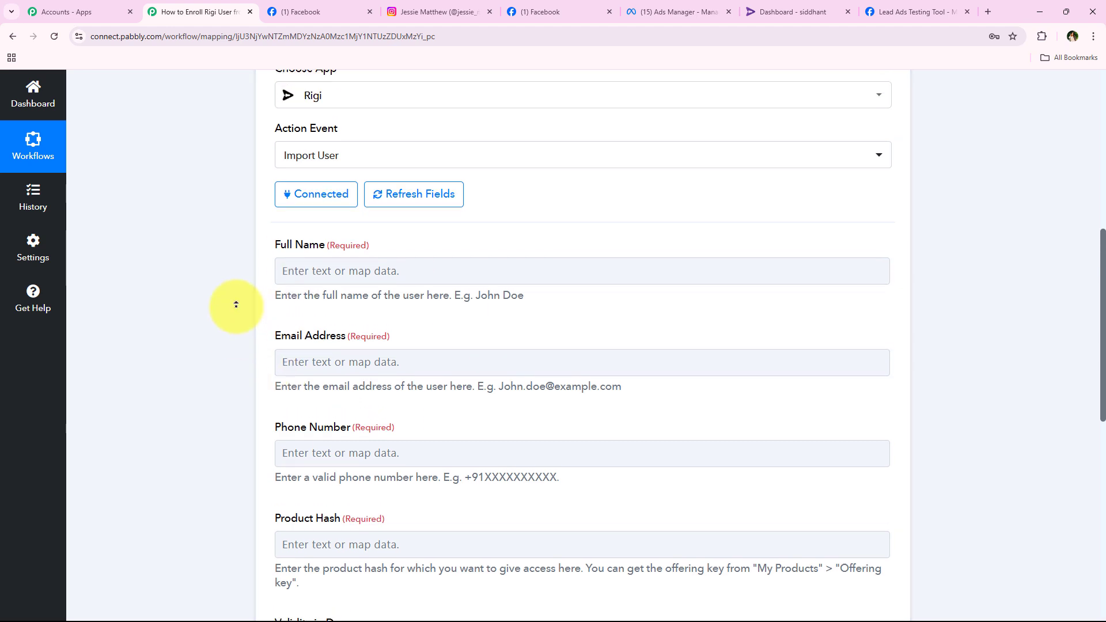
middle_click(203, 290)
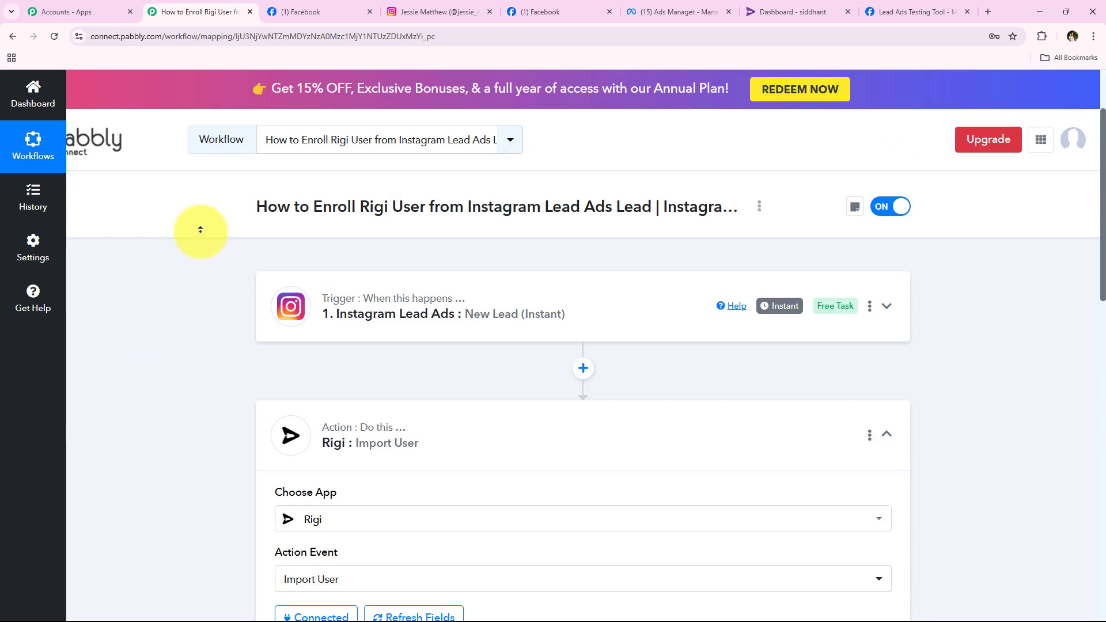
middle_click(144, 348)
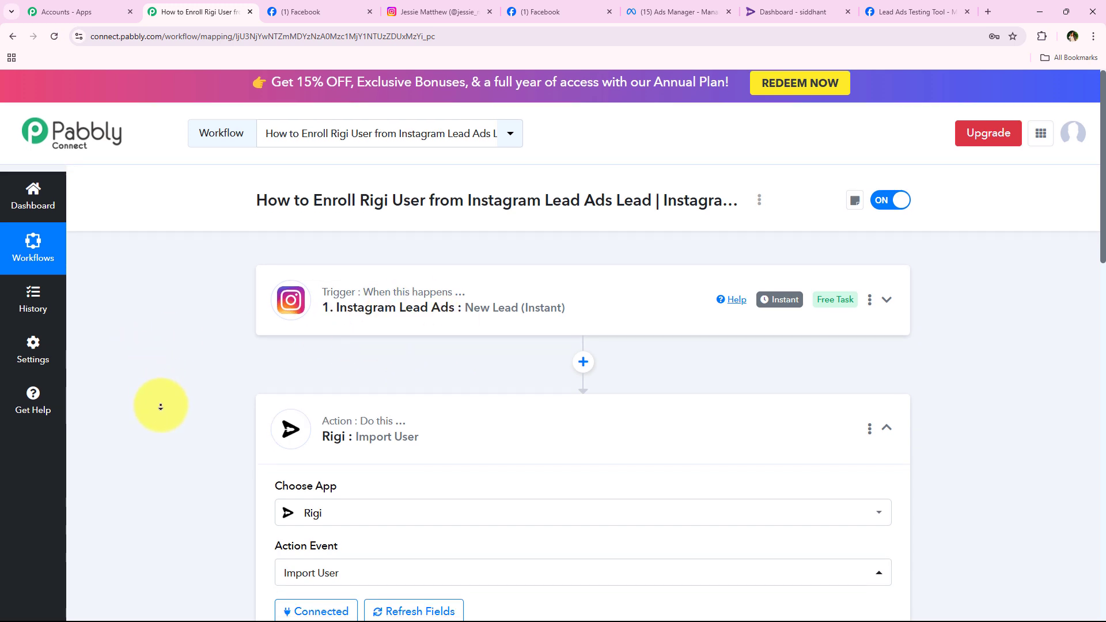
left_click(280, 289)
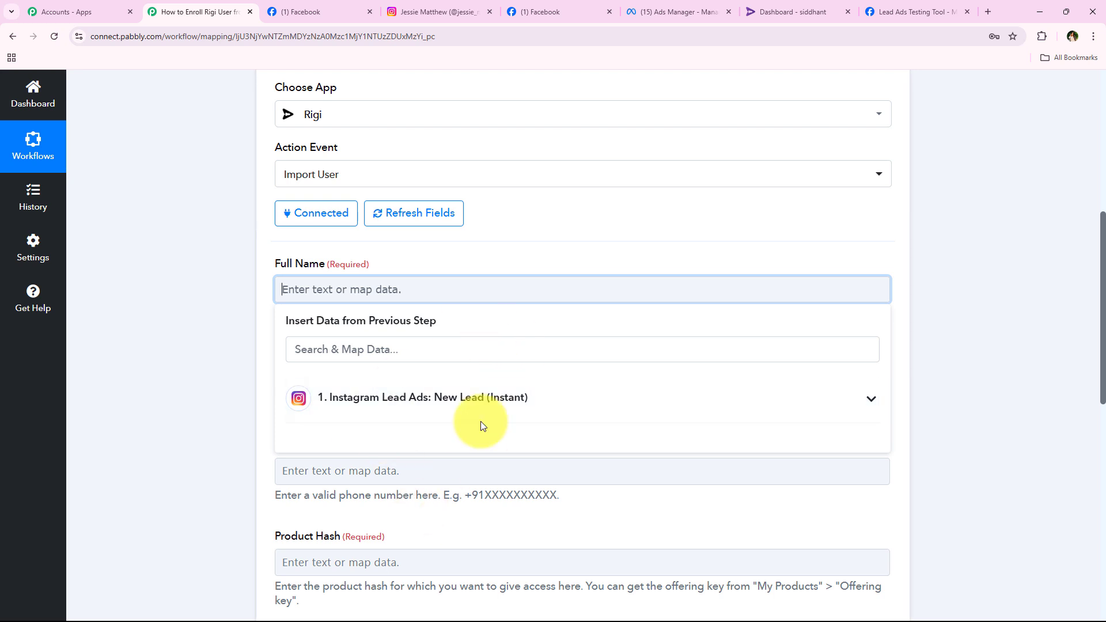
Replace the typed 'Dummy User' in Full Name with the lead's Res4 First Name and Res4 Last Name.
scroll(178, 344, "down", 1)
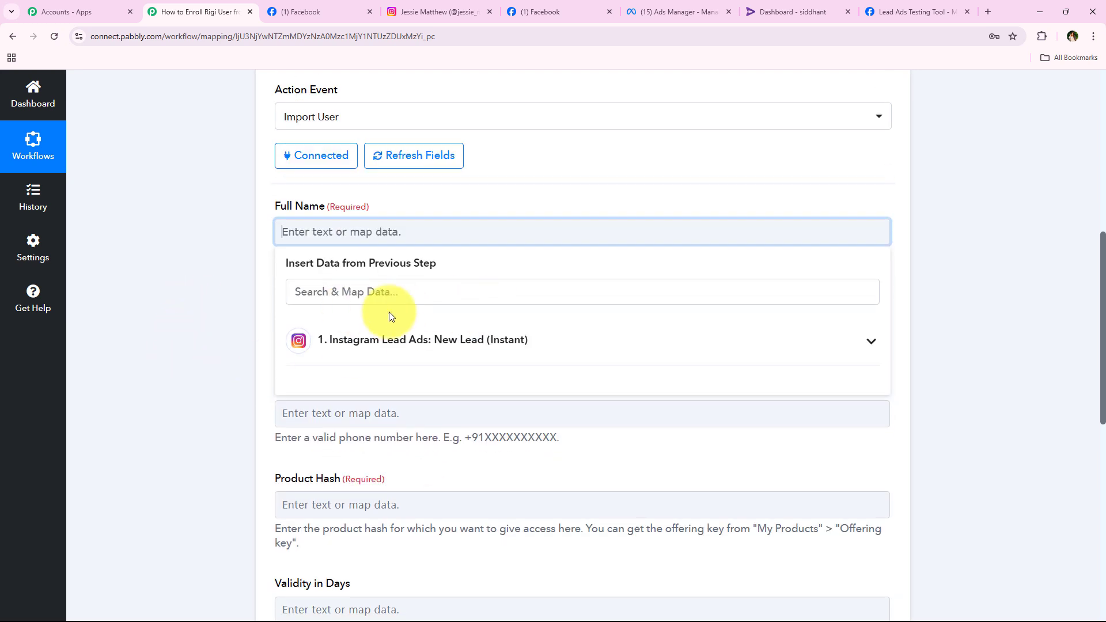
left_click(505, 353)
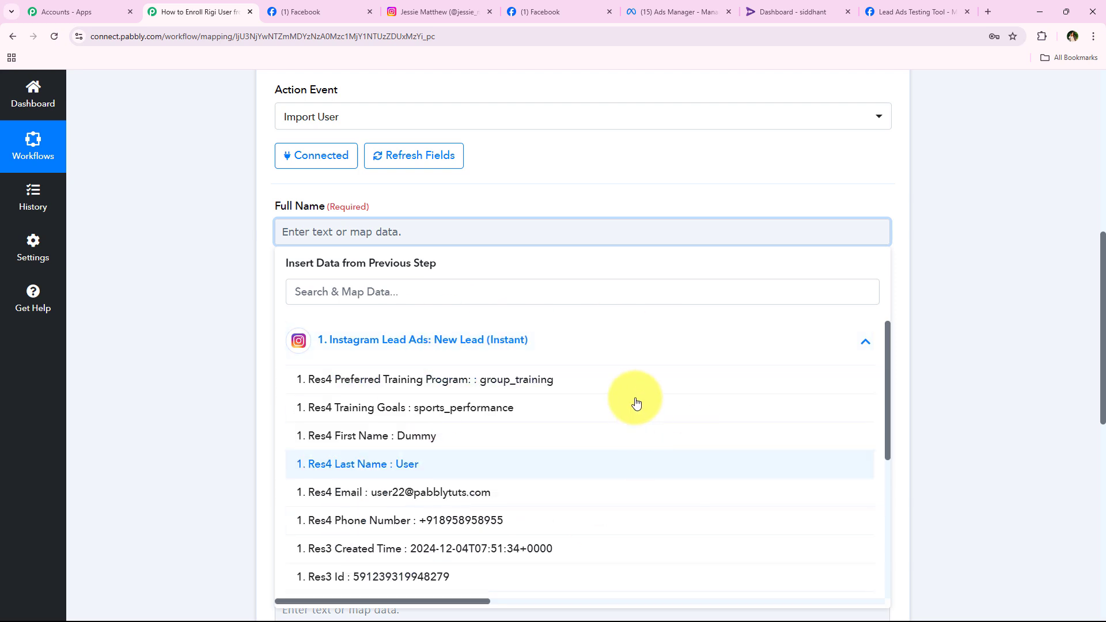
left_click(590, 361)
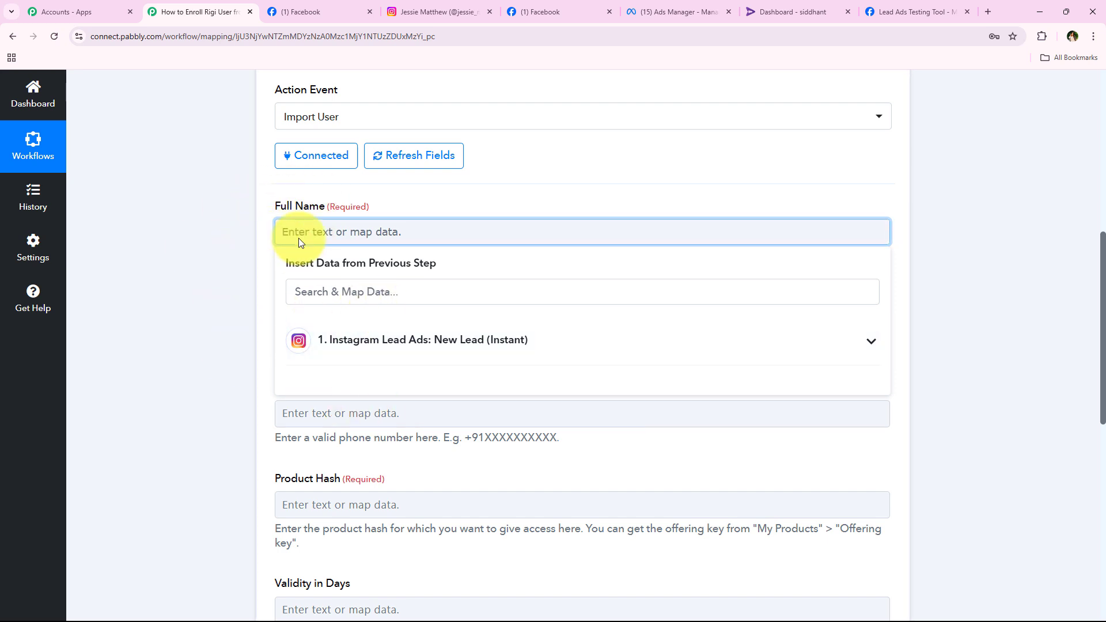
type("Dummy User")
key("ctrl+shift+Left")
key("ctrl+shift+Left")
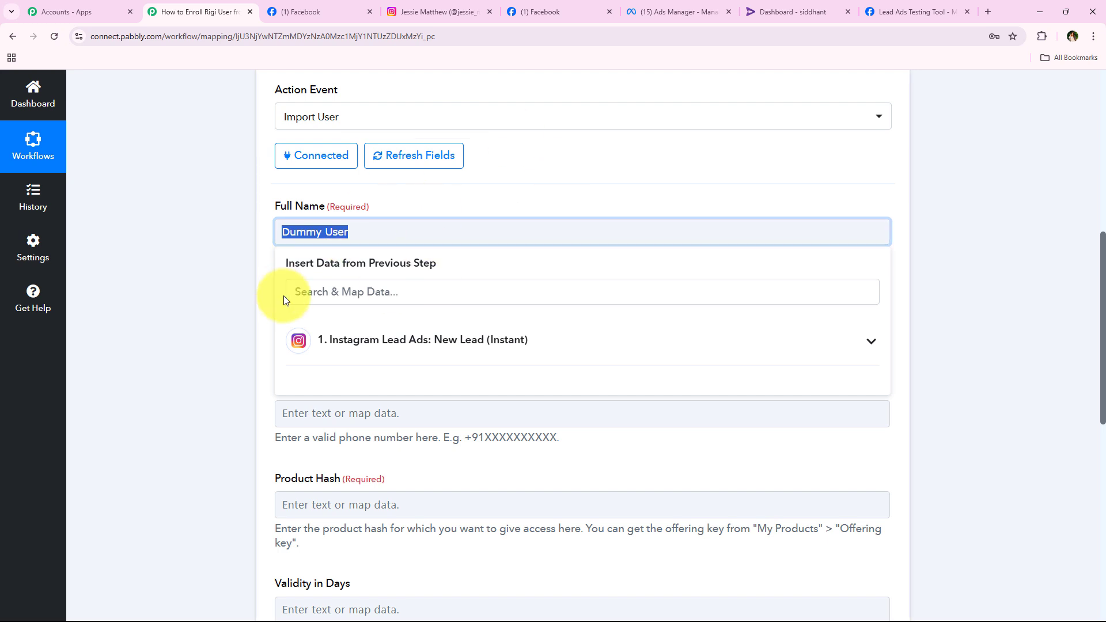
left_click(333, 299)
type("n")
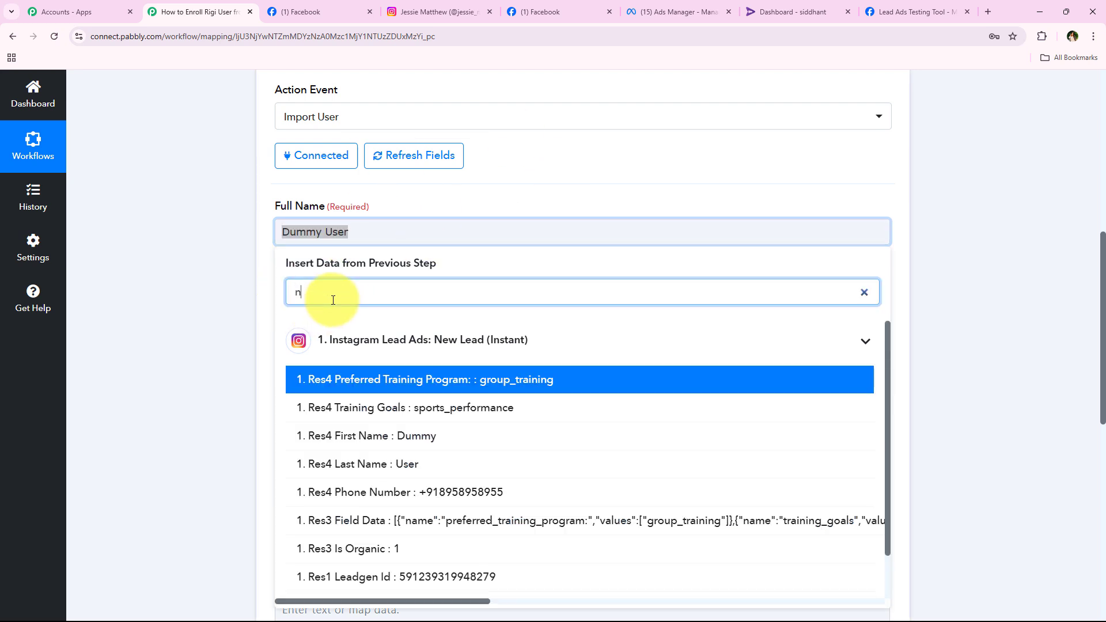
type("am")
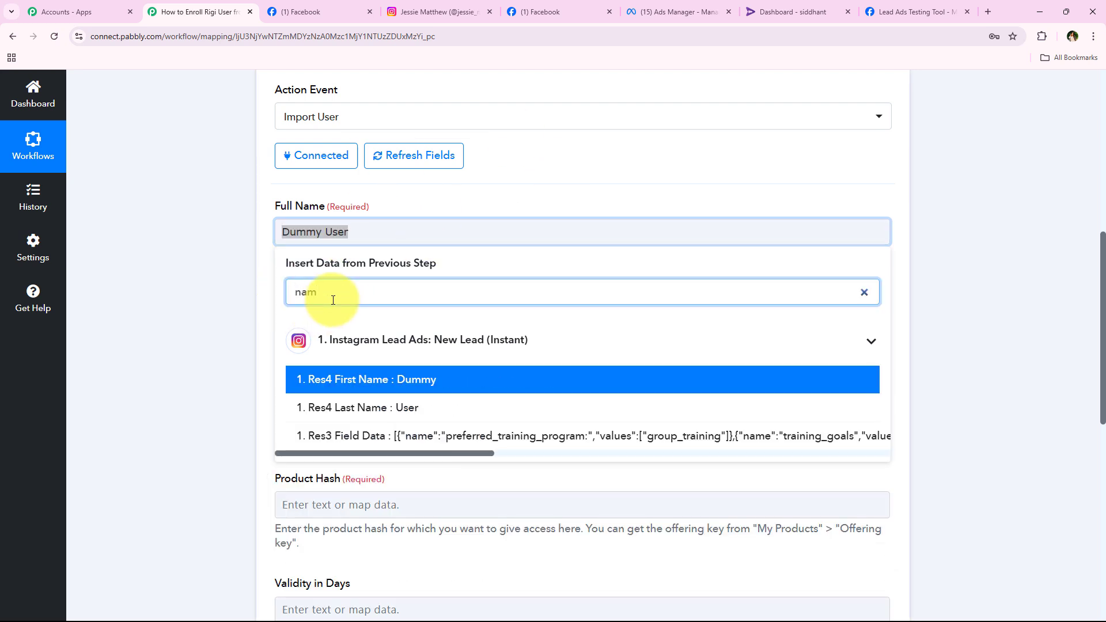
left_click(402, 393)
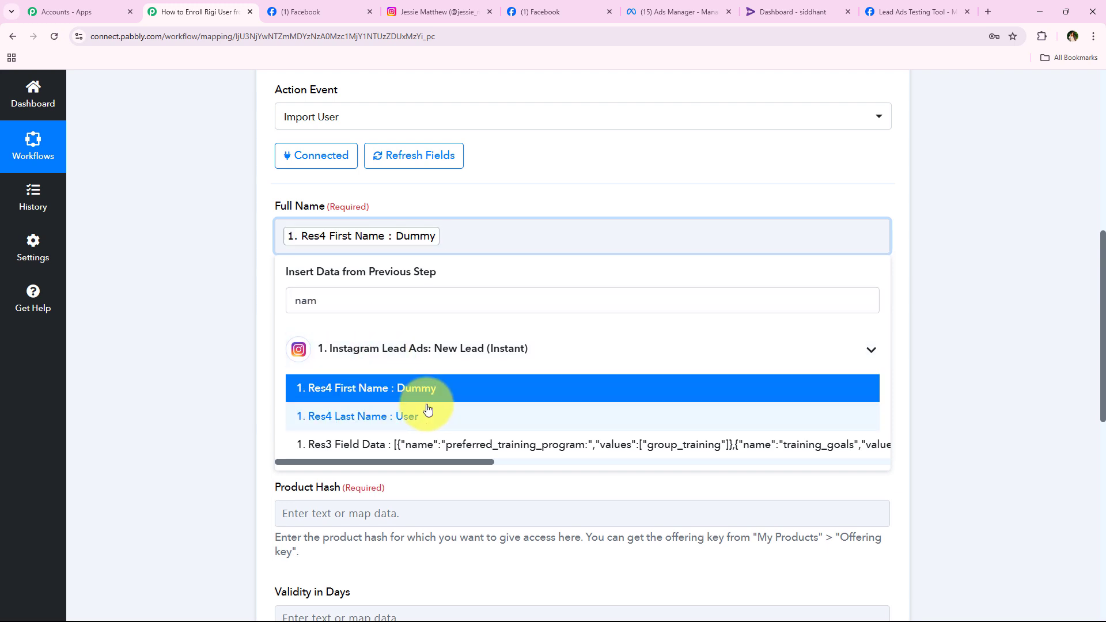
left_click(403, 416)
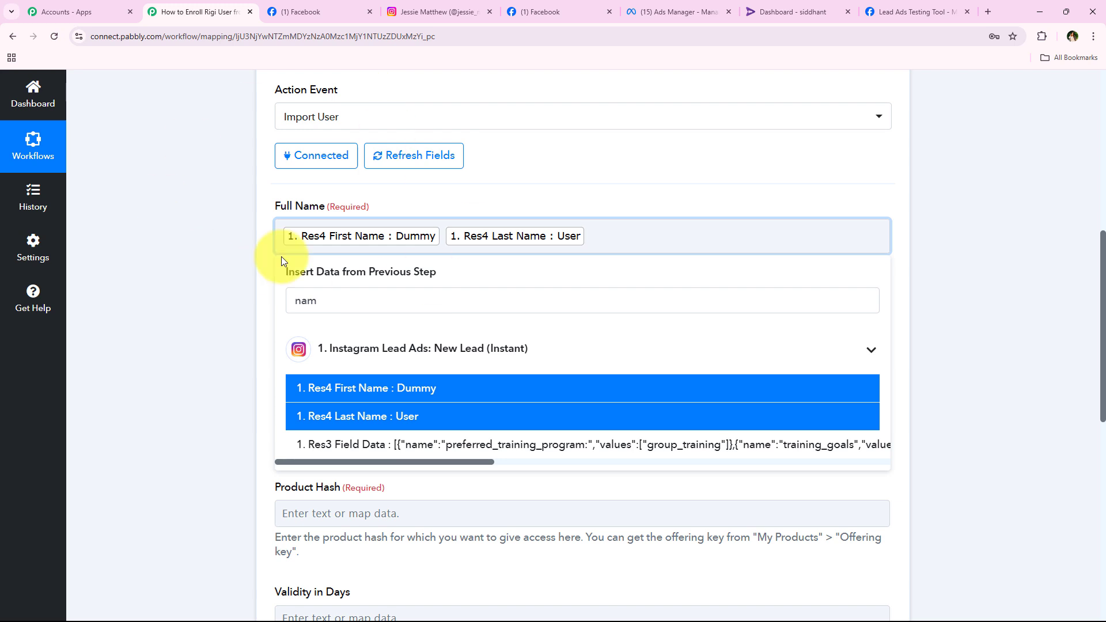
left_click(213, 209)
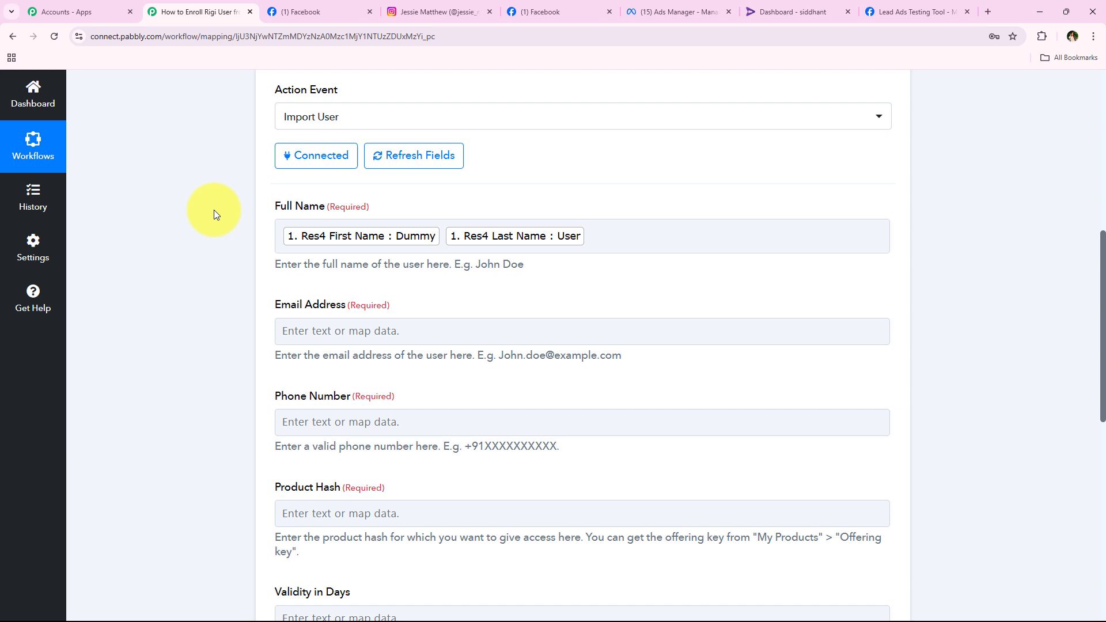
Map the lead's Email into the Email Address field.
middle_click(224, 296)
scroll(221, 314, "down", 2)
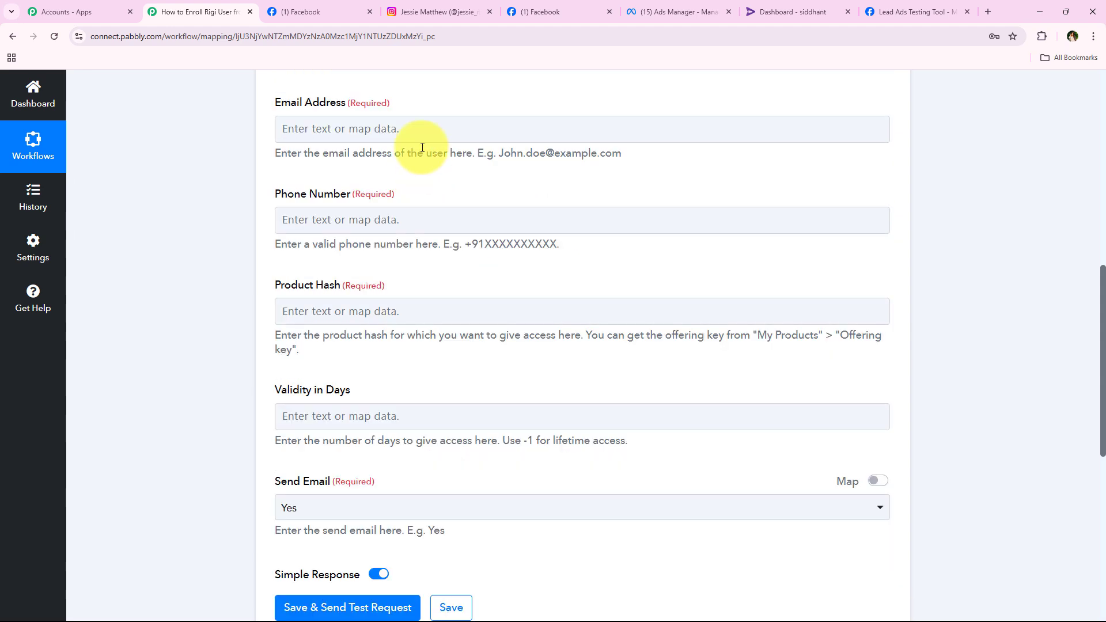
left_click(414, 137)
type("em")
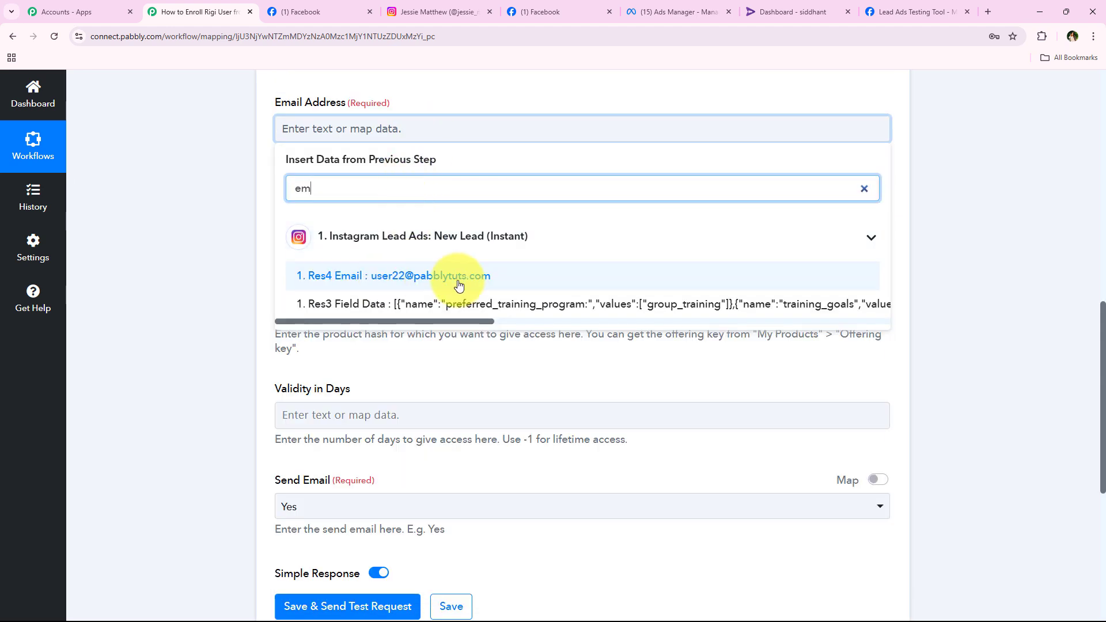
left_click(457, 277)
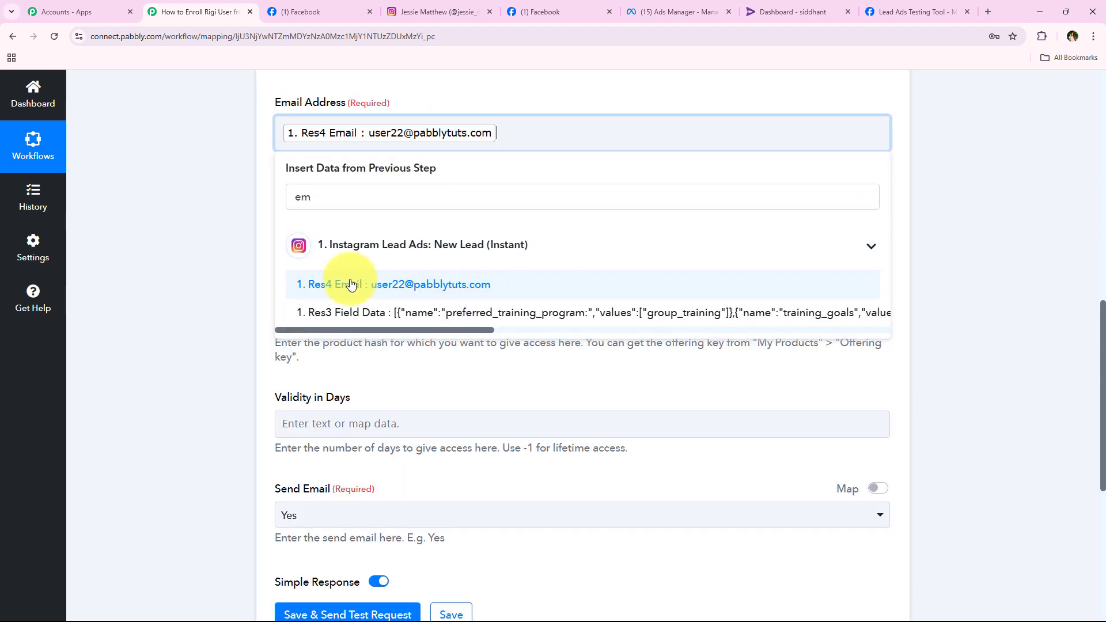
Map the lead's Res4 Phone Number into the Phone Number field.
left_click(369, 227)
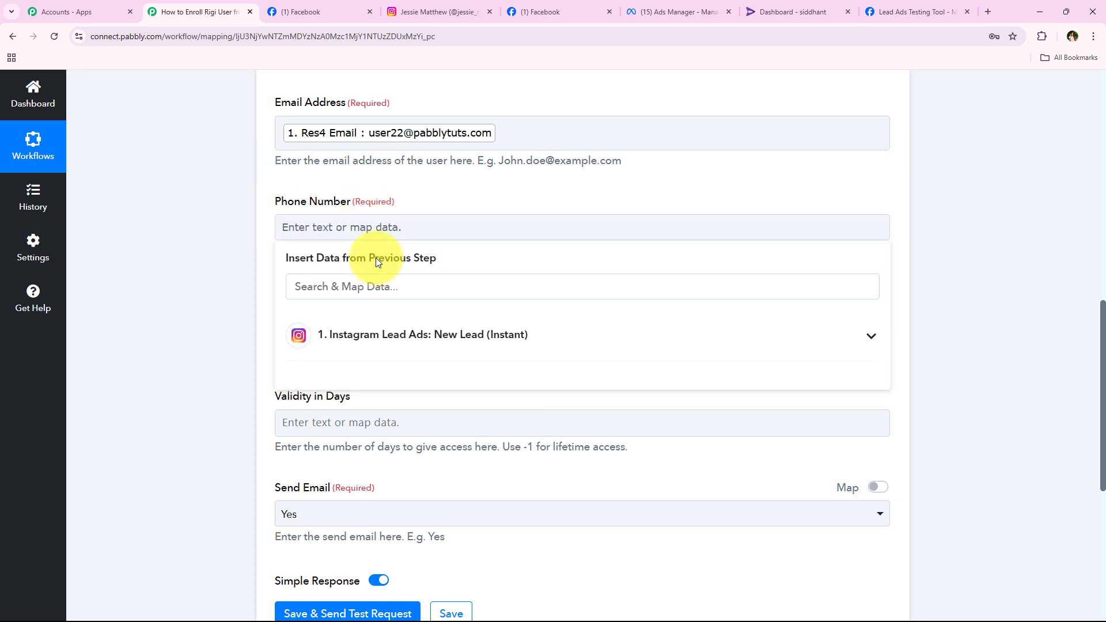
left_click(375, 286)
type("ph")
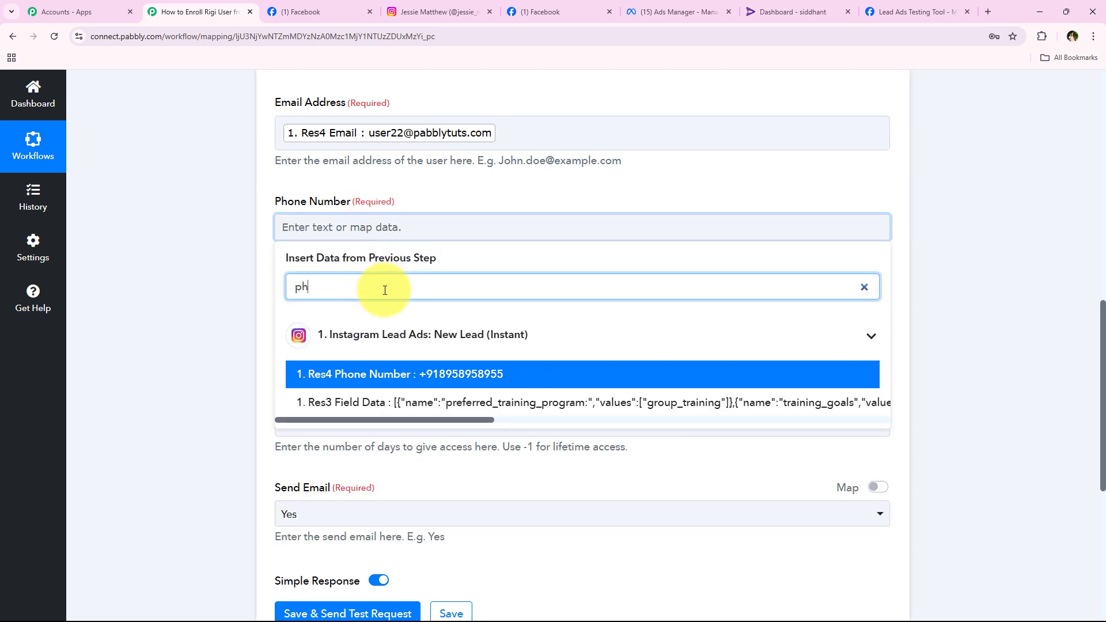
left_click(499, 374)
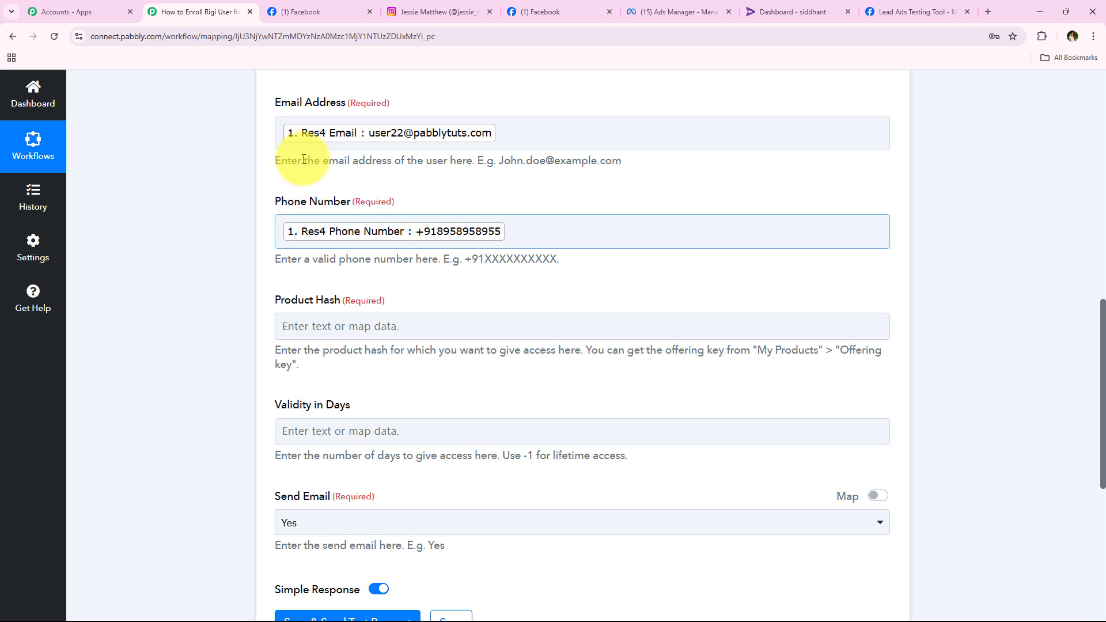
scroll(240, 281, "down", 3)
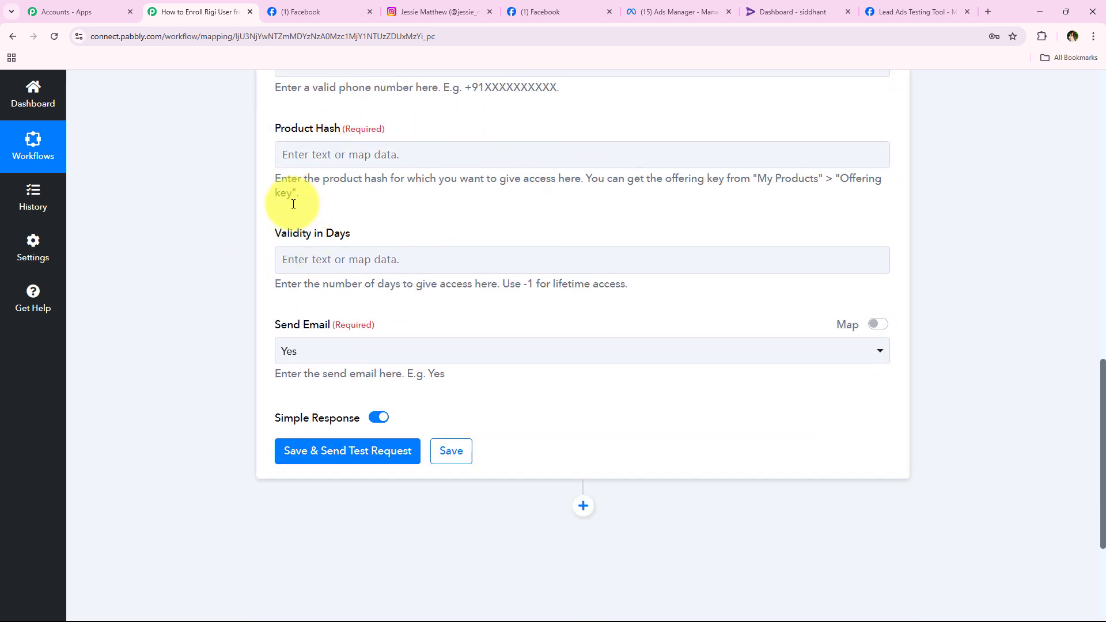
scroll(292, 207, "up", 1)
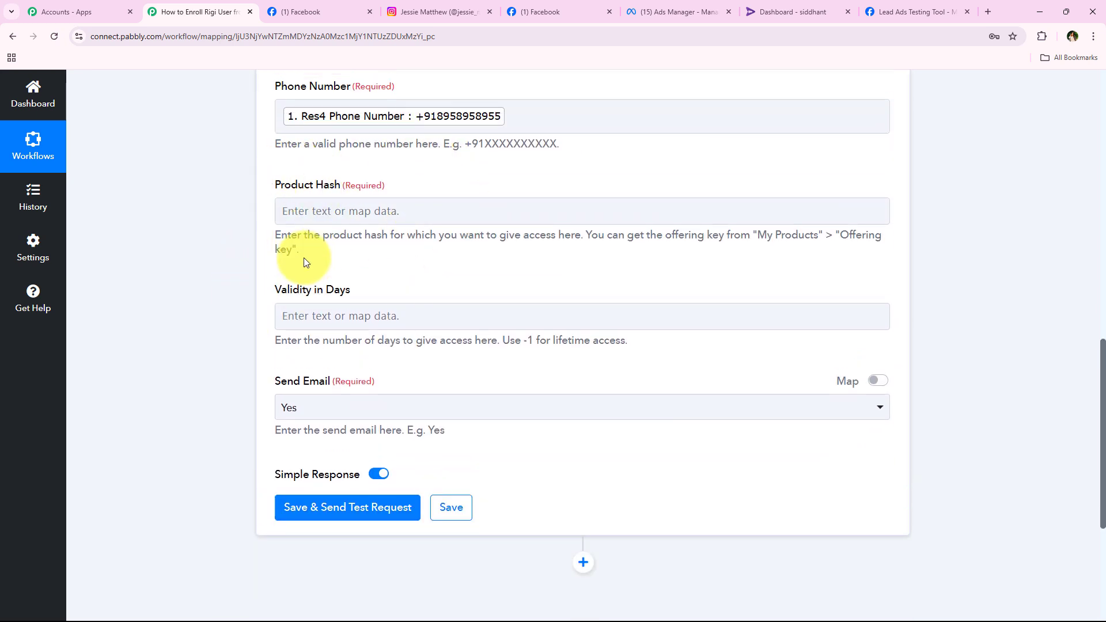
Read the Product Hash instructions on where to find the offering key.
left_click_drag(267, 234, 743, 248)
left_click(584, 257)
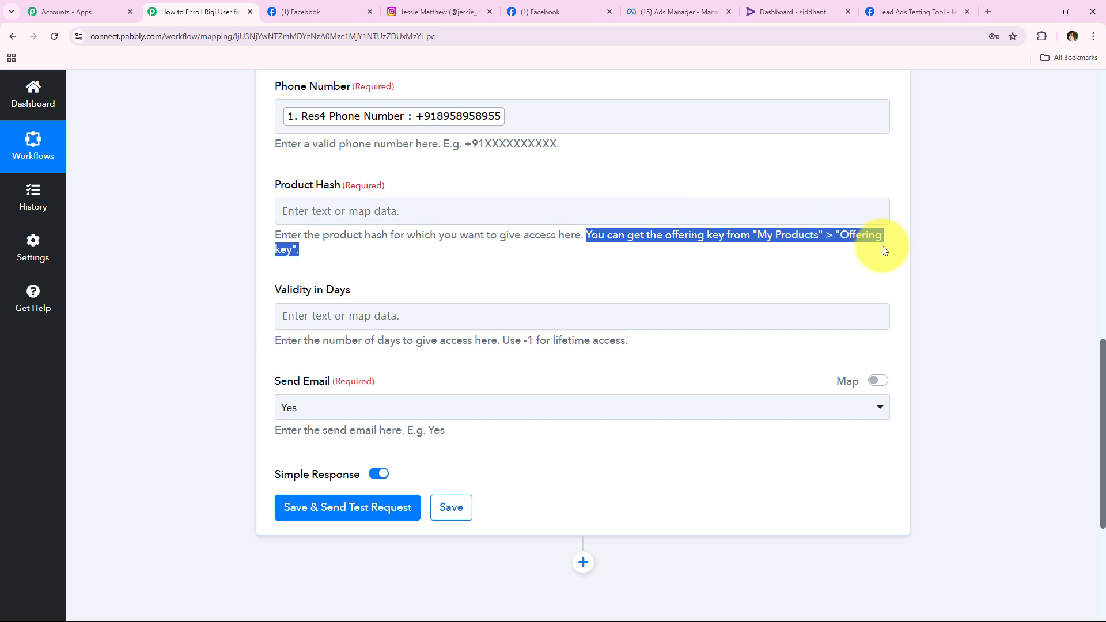
left_click(460, 256)
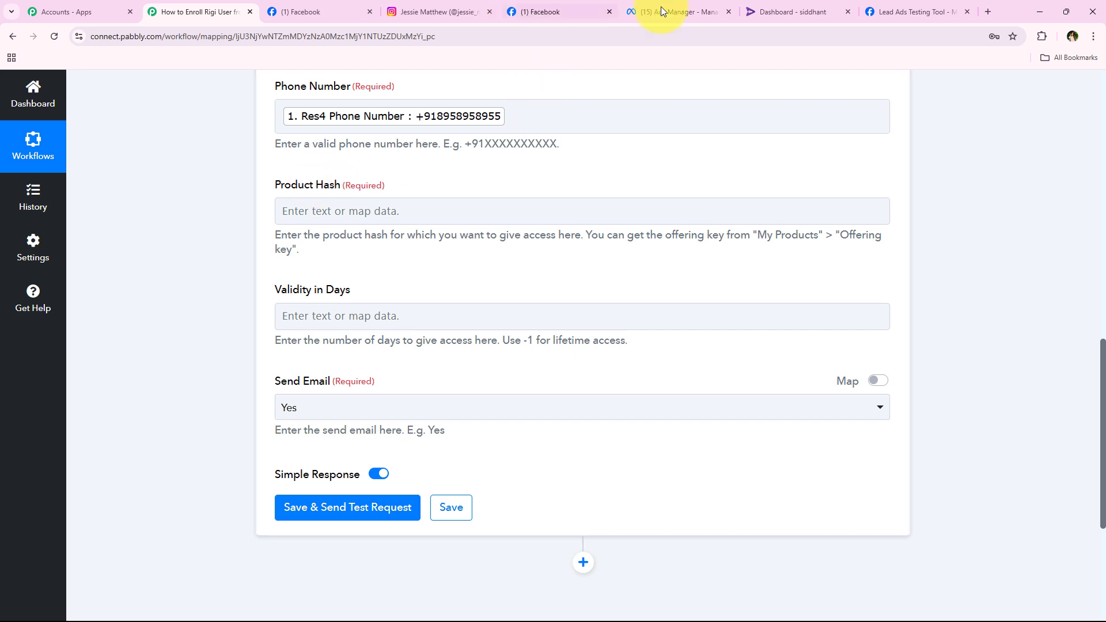
Copy the Free Sports Training Course offering key from Rigi's course list, then return to Pabbly.
left_click(791, 12)
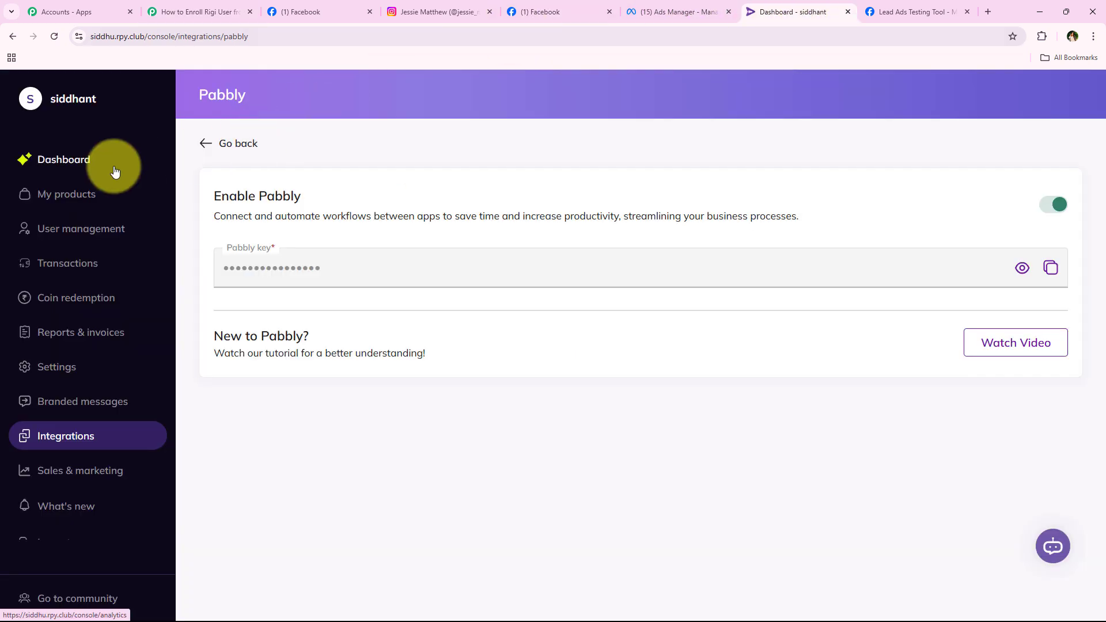
left_click(81, 196)
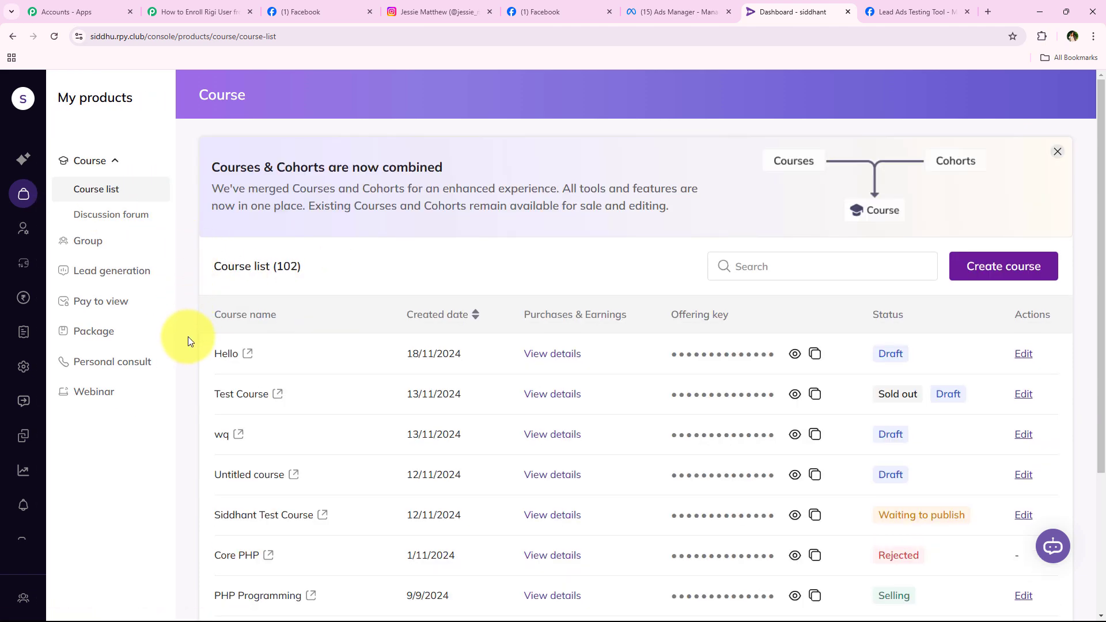
scroll(253, 346, "down", 2)
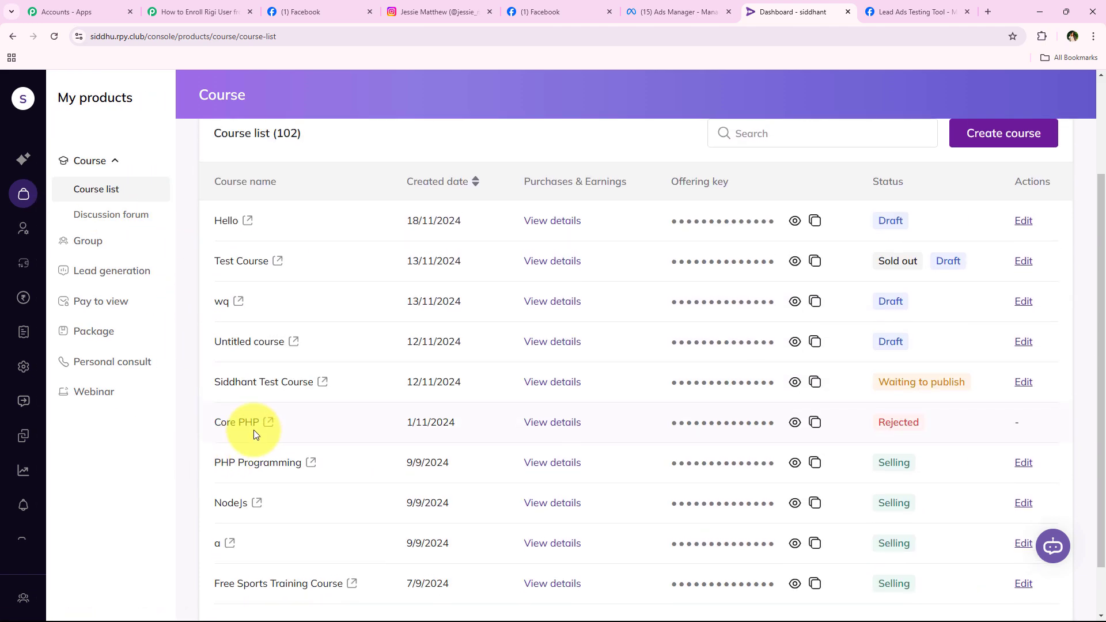
scroll(398, 426, "down", 1)
scroll(322, 518, "up", 1)
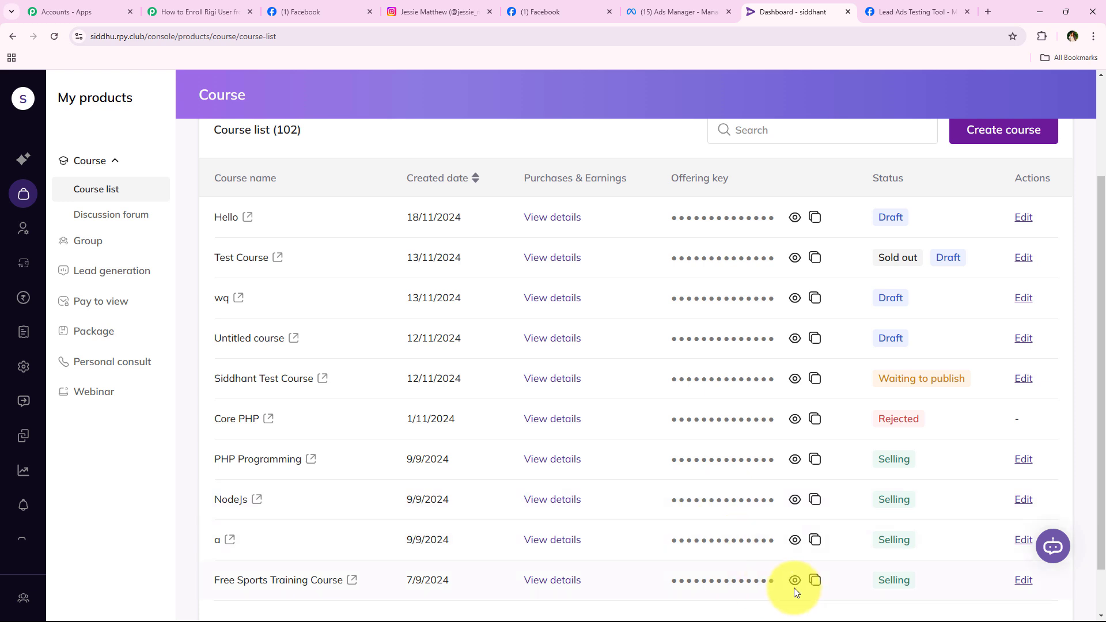
left_click(815, 581)
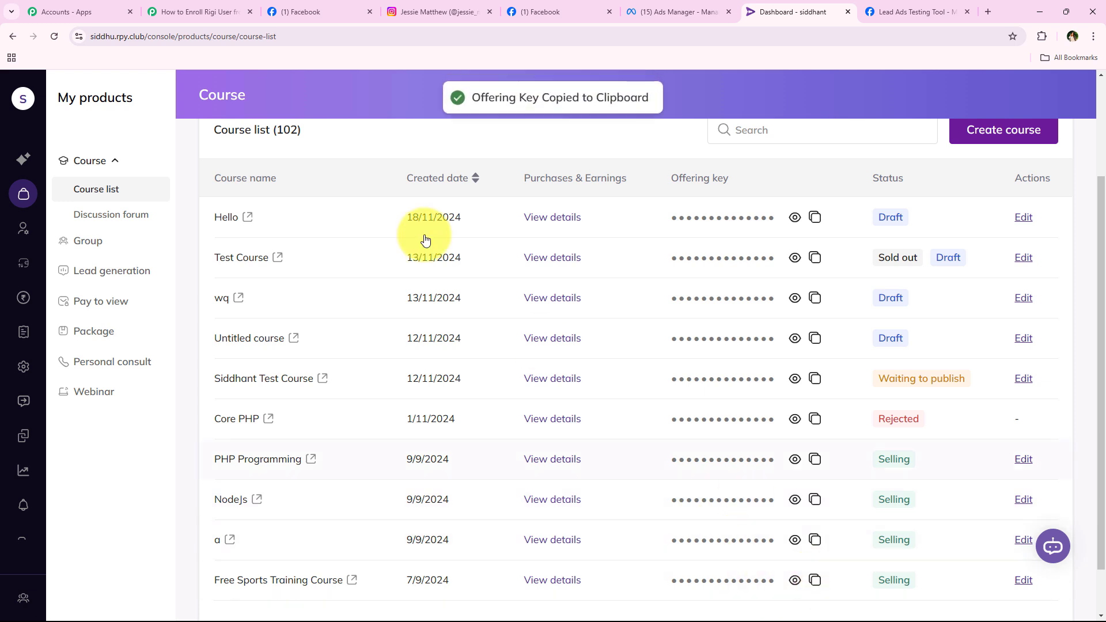
left_click(211, 4)
left_click(322, 216)
Paste the copied course key into the Product Hash field.
right_click(322, 216)
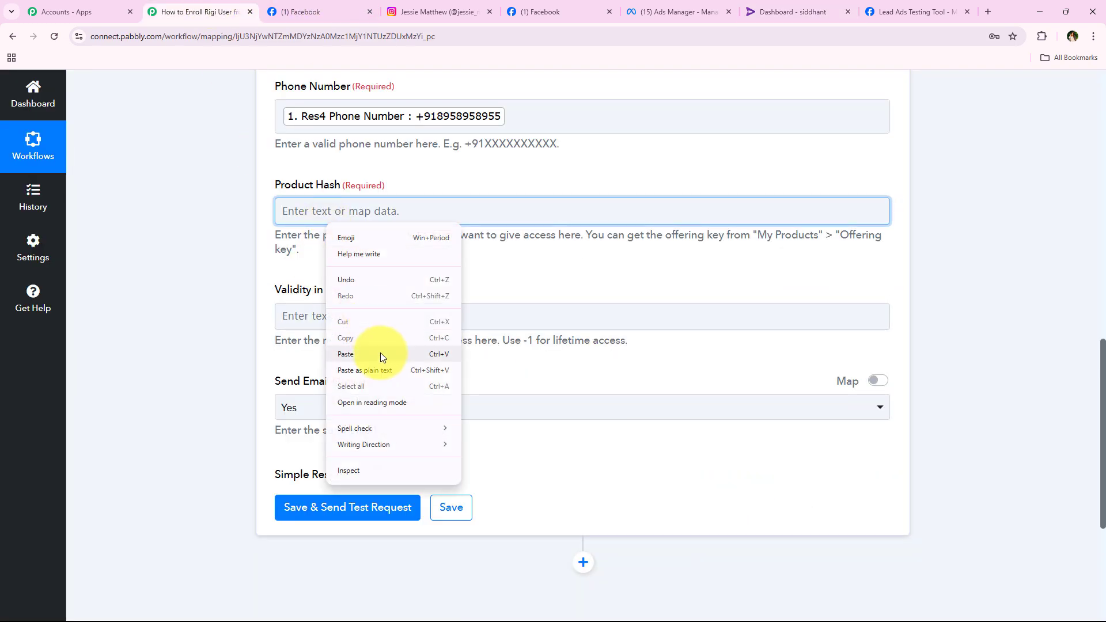
left_click(377, 352)
left_click(175, 175)
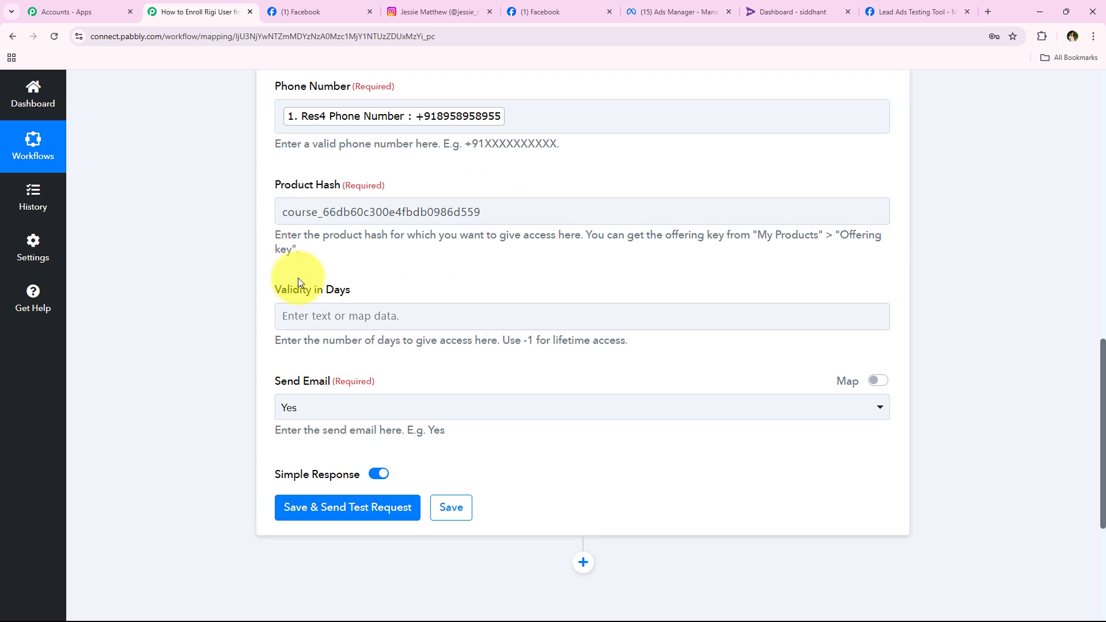
scroll(193, 249, "down", 1)
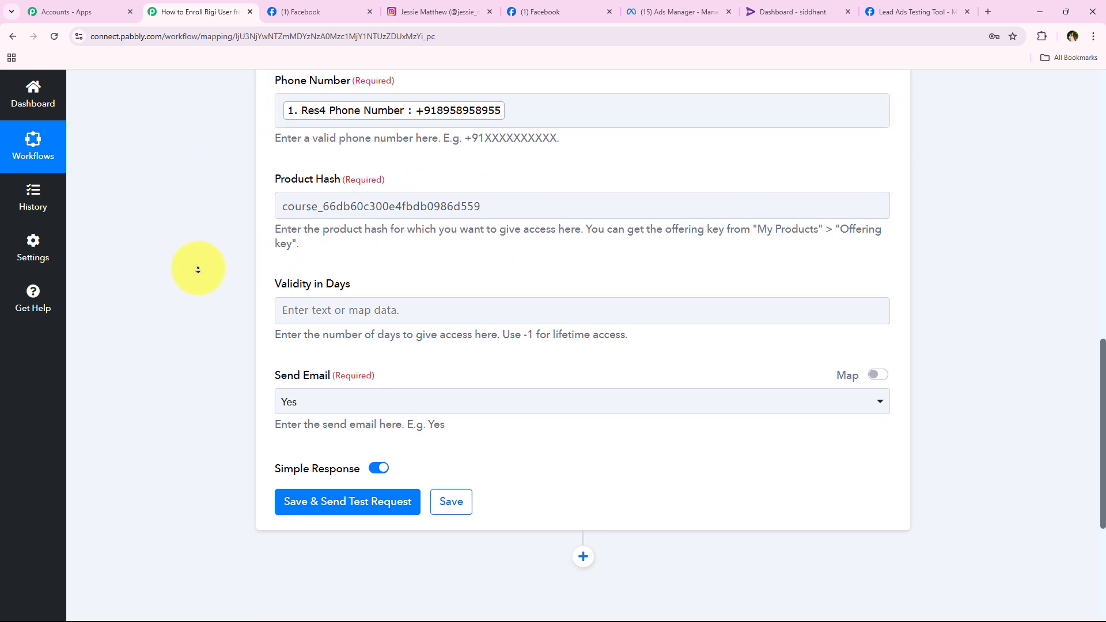
left_click(349, 205)
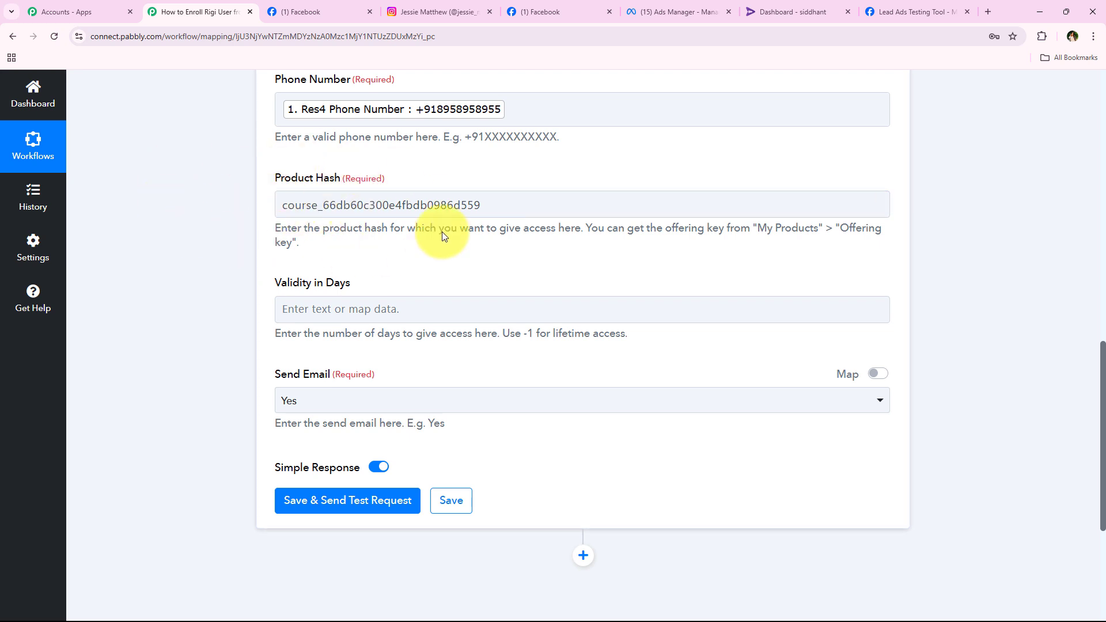
Set Validity in Days to -1 for lifetime access.
left_click(261, 288)
left_click_drag(273, 285, 349, 285)
left_click(265, 340)
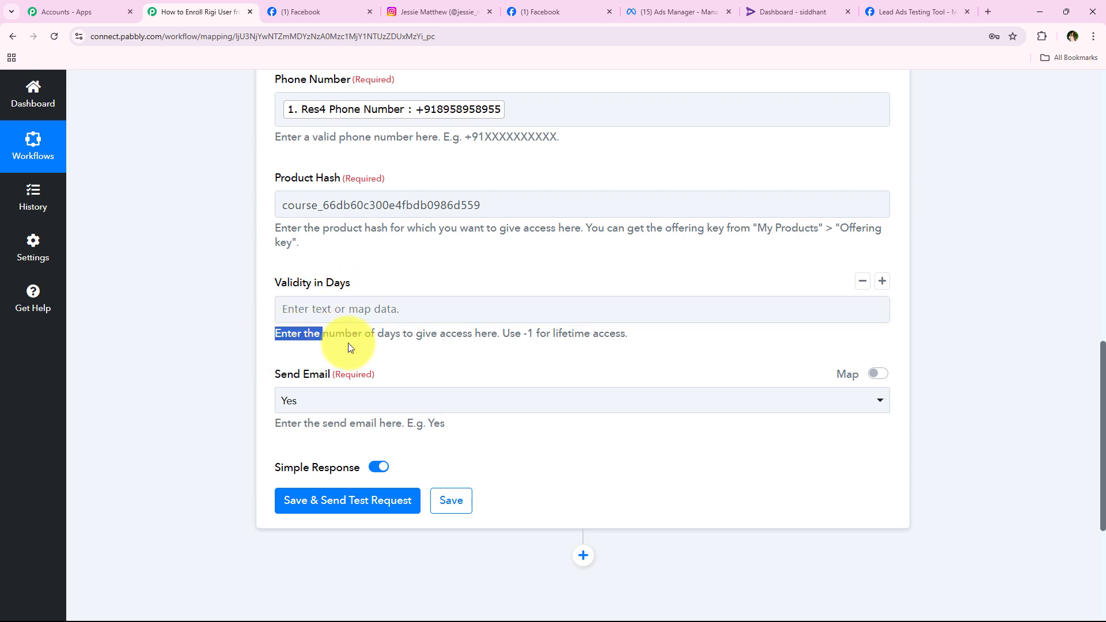
left_click_drag(402, 348, 628, 311)
left_click(627, 310)
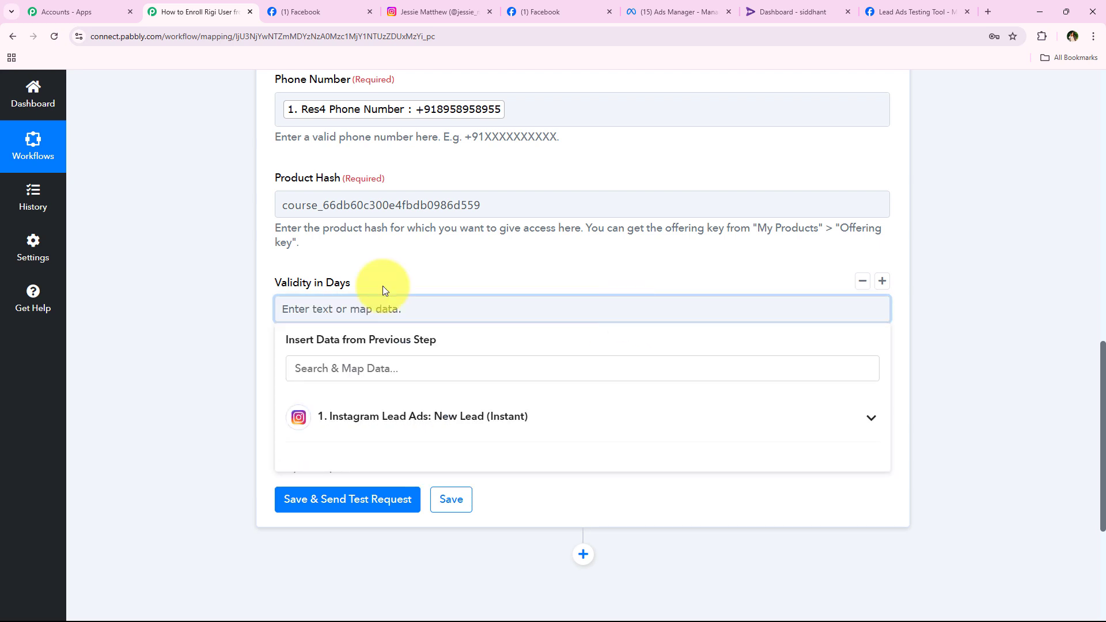
type("-1")
left_click(241, 357)
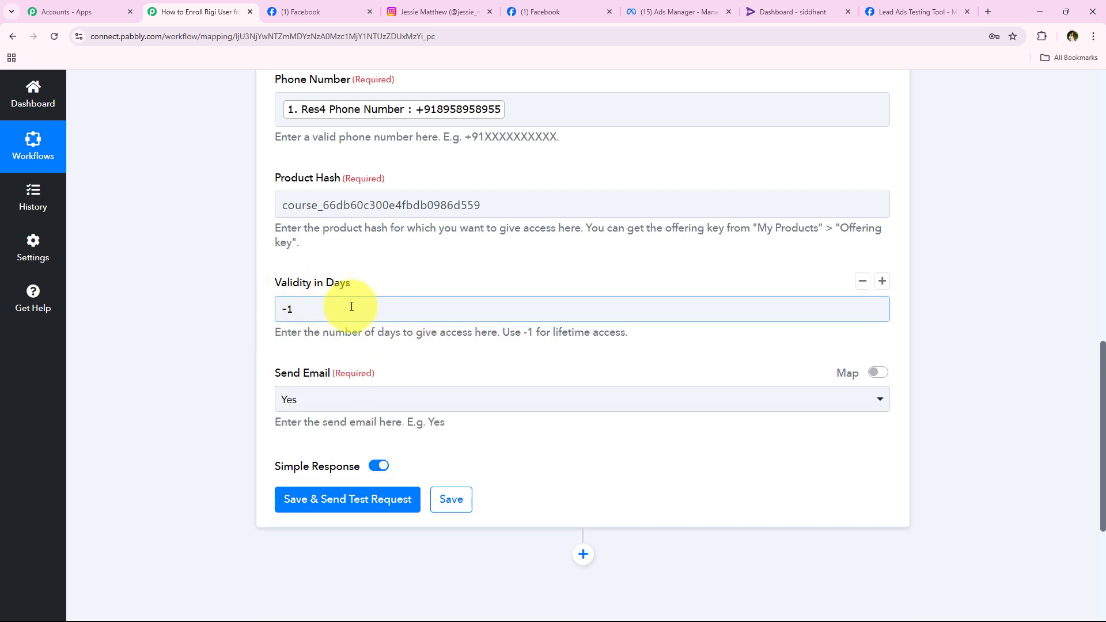
scroll(259, 300, "down", 1)
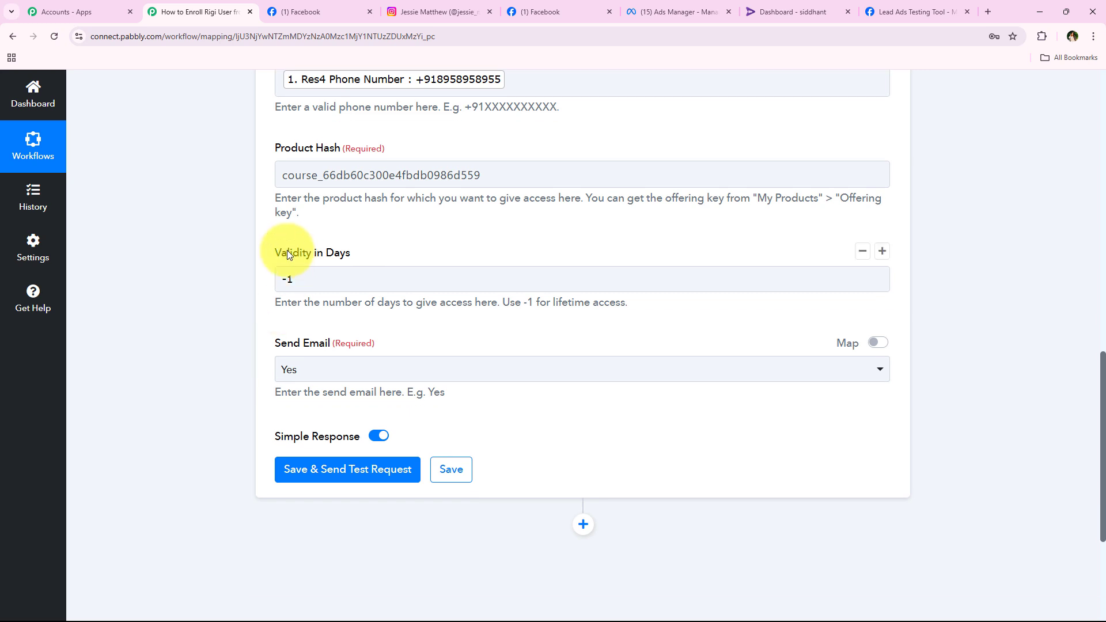
scroll(154, 331, "down", 2)
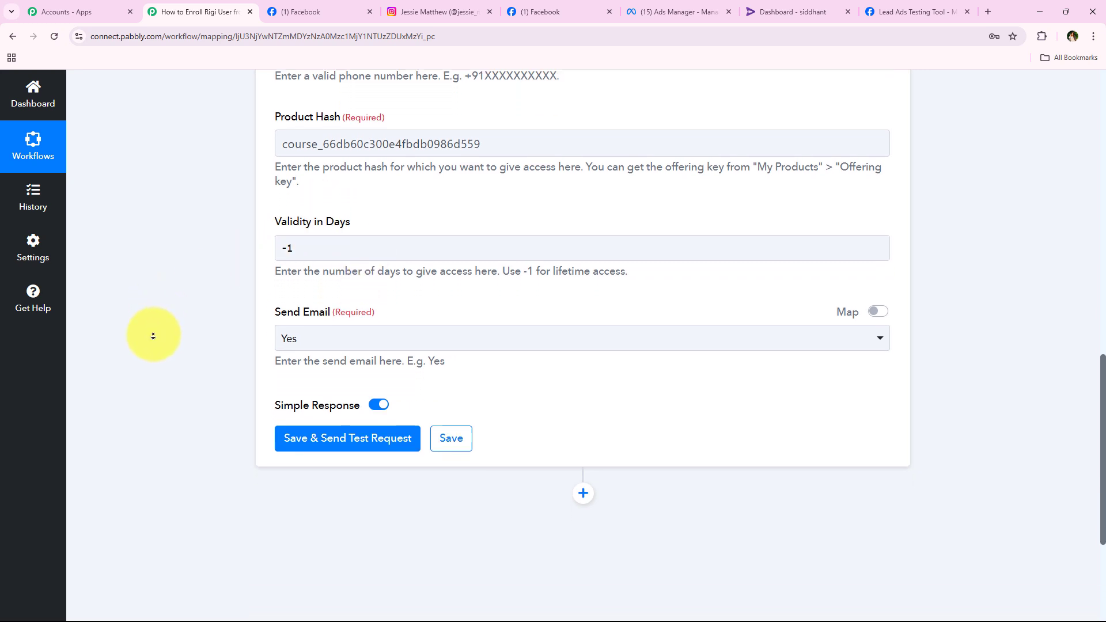
Keep Send Email set to Yes.
left_click(313, 316)
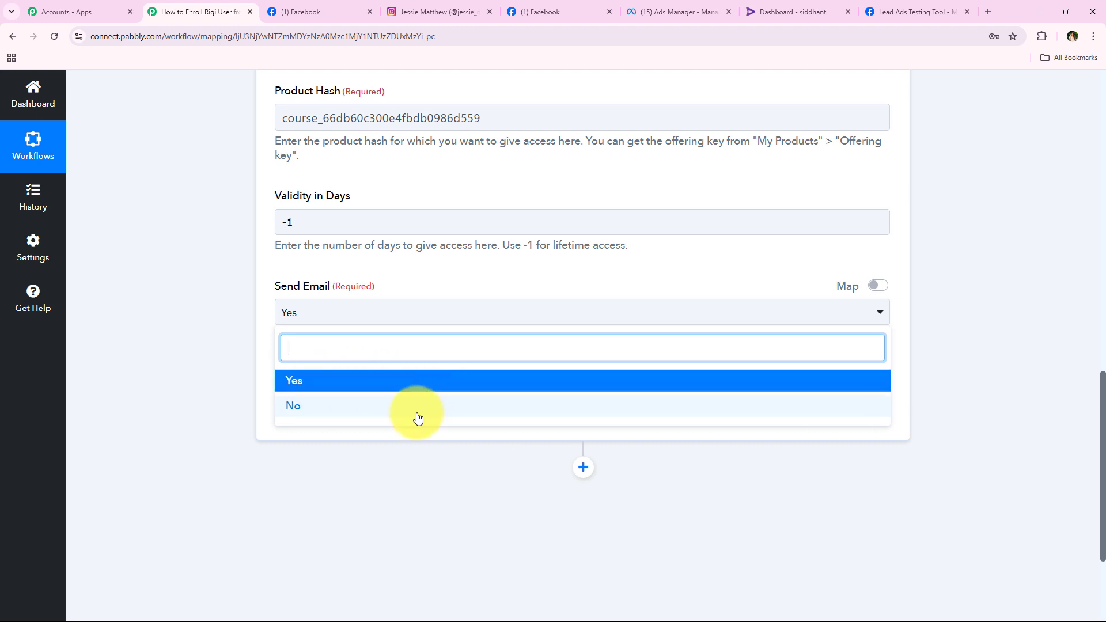
left_click(296, 382)
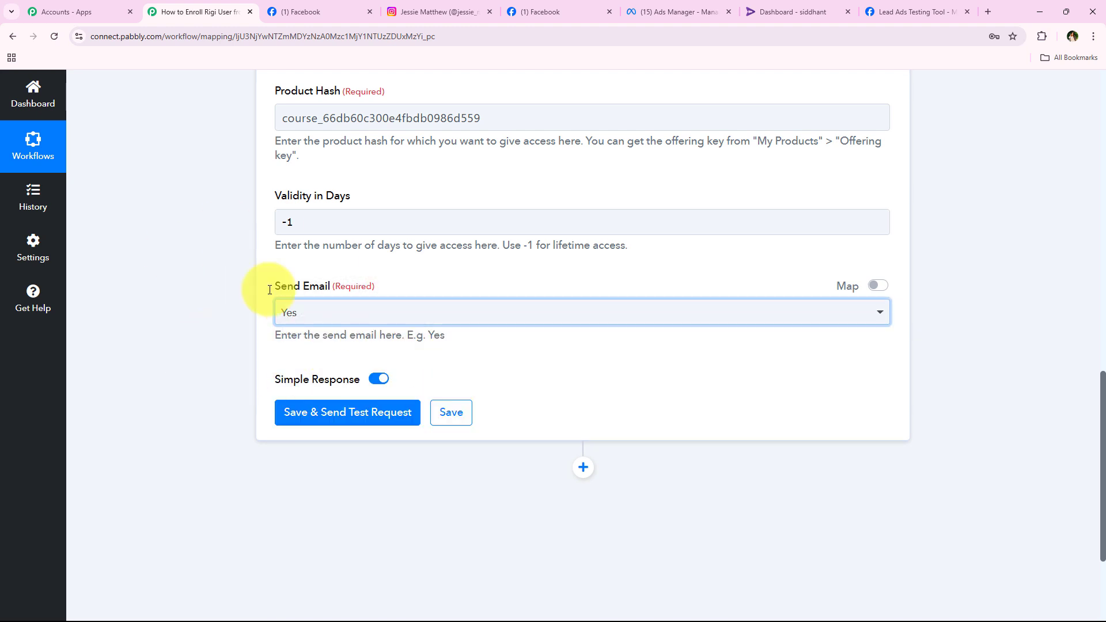
middle_click(200, 392)
scroll(200, 392, "down", 1)
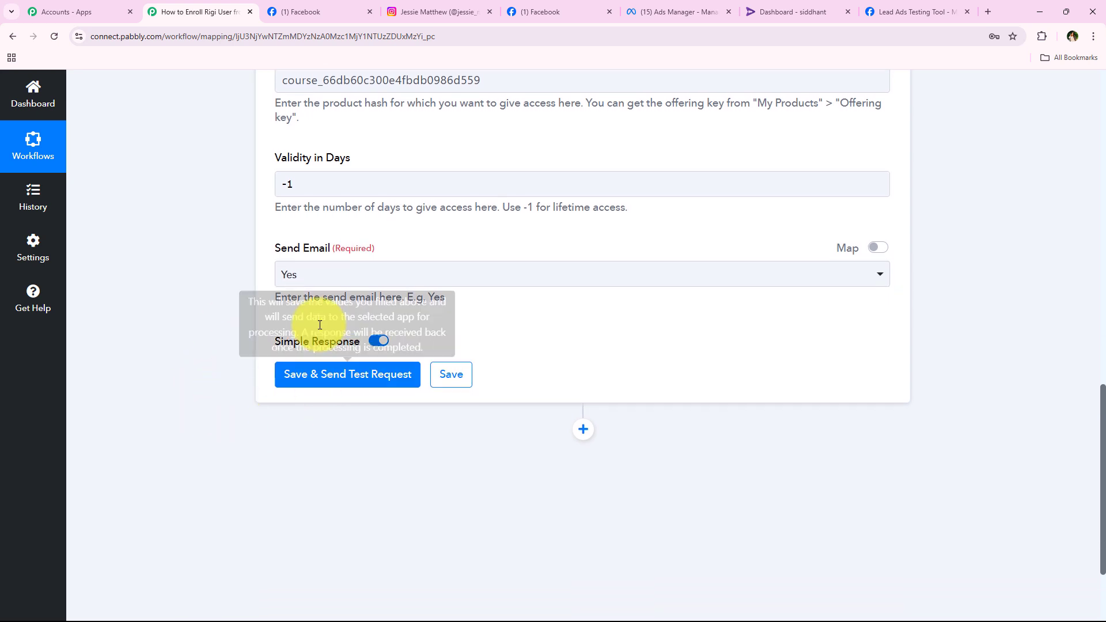
Save the Rigi step, confirm the Success test response, and collapse the step.
left_click(351, 375)
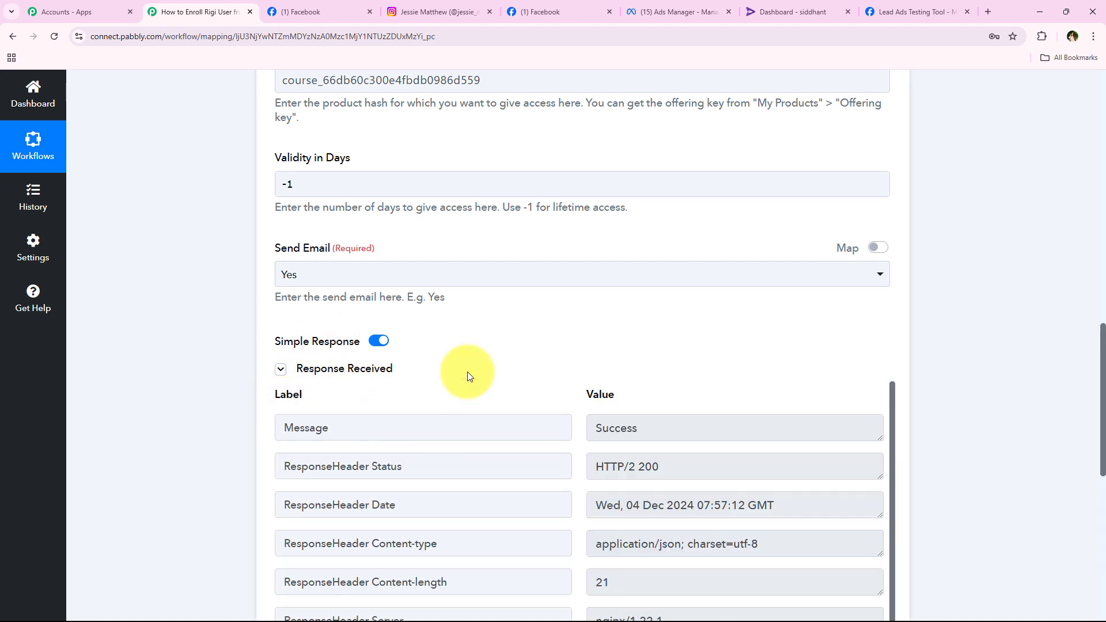
scroll(230, 444, "down", 3)
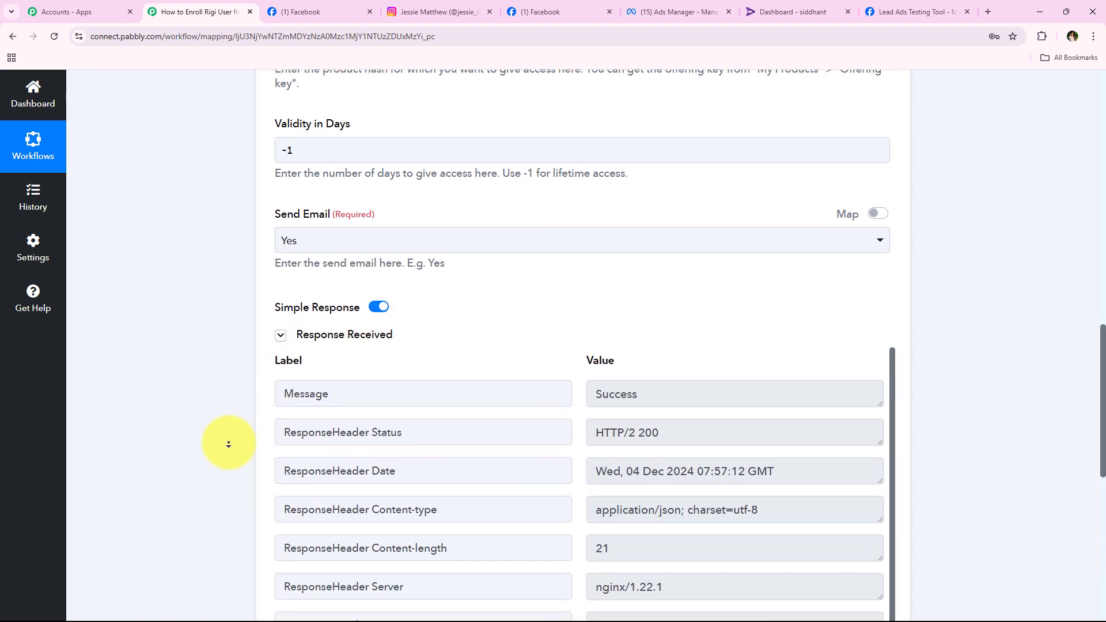
scroll(231, 444, "down", 1)
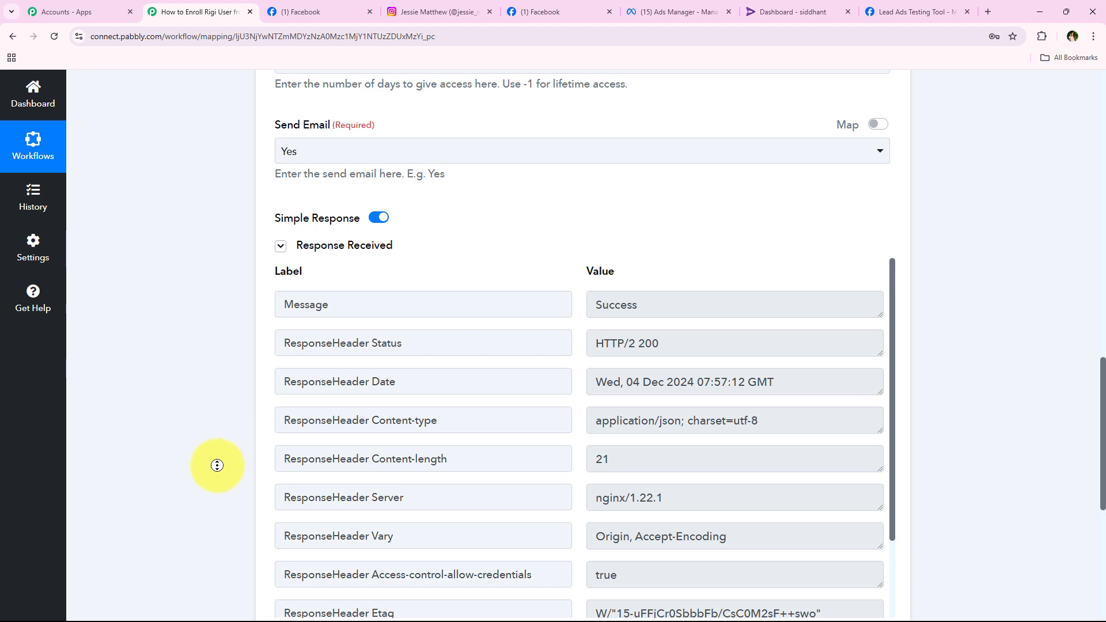
scroll(217, 466, "up", 15)
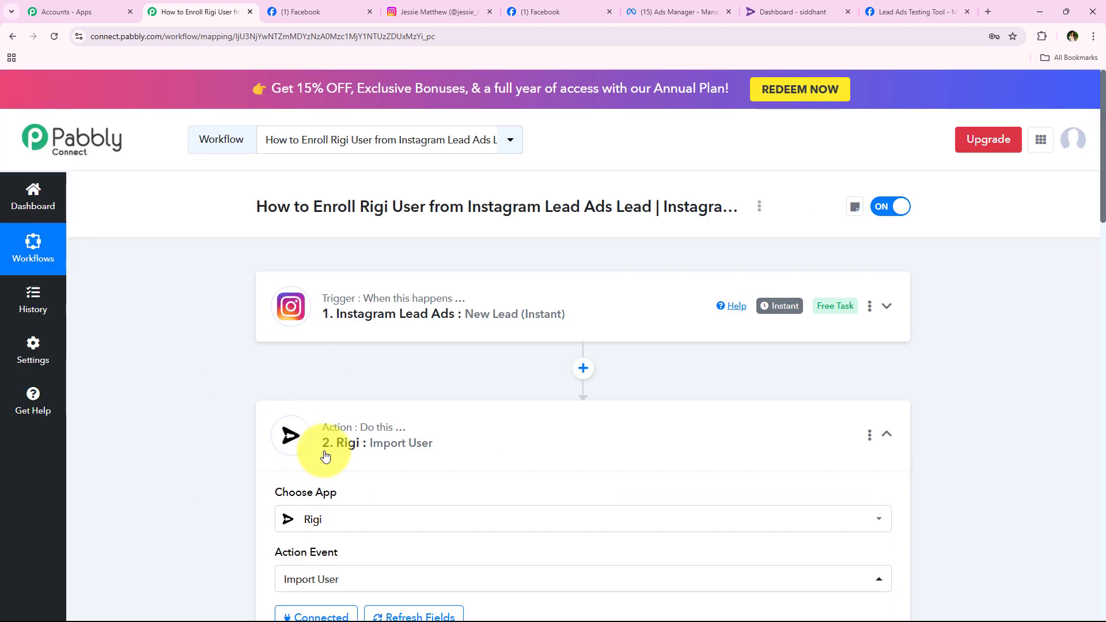
left_click(512, 460)
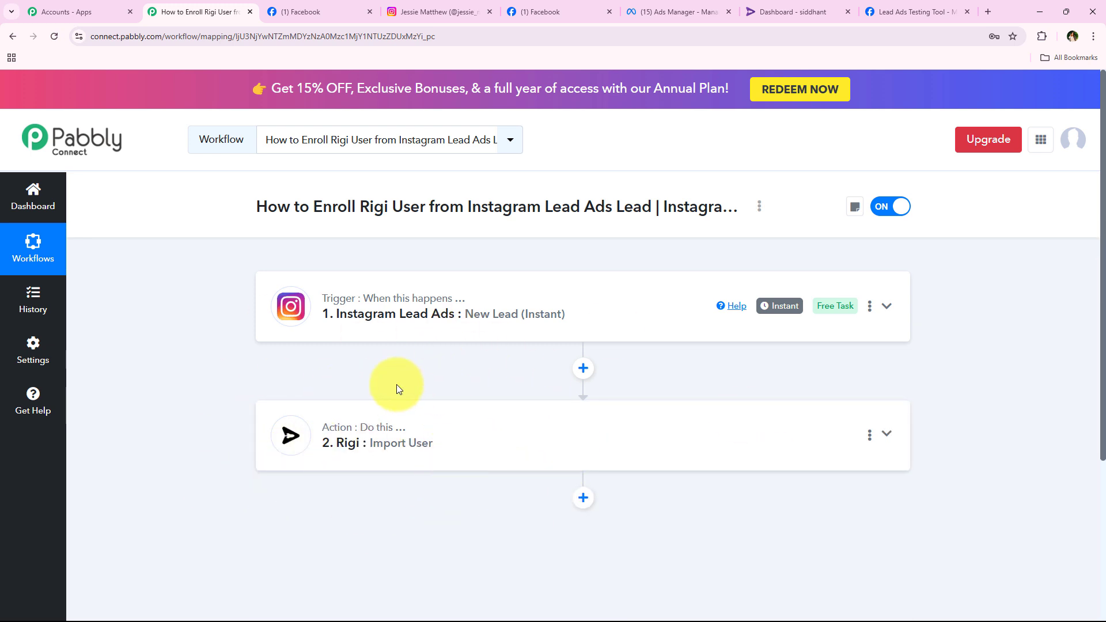
Find the new test user in Rigi's user list.
left_click(743, 7)
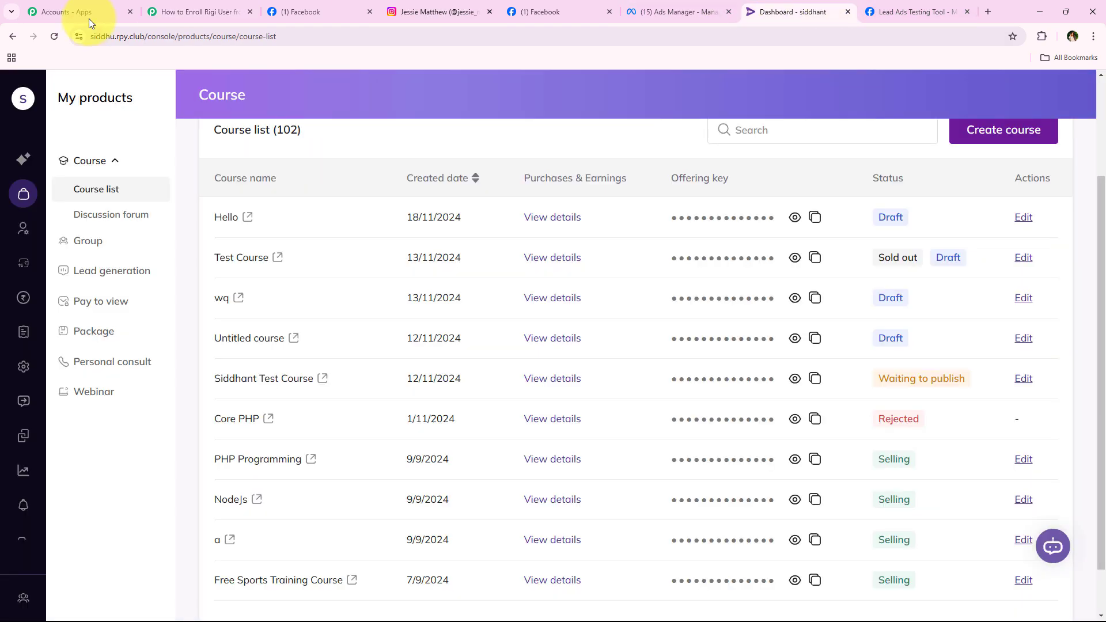
left_click(23, 228)
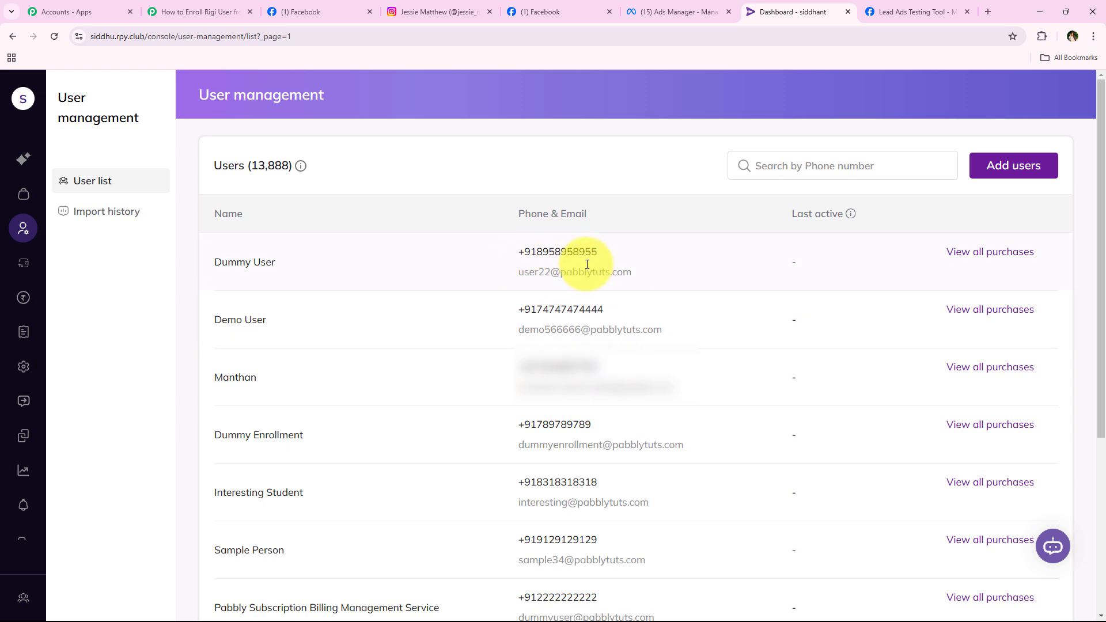
left_click_drag(515, 276, 651, 274)
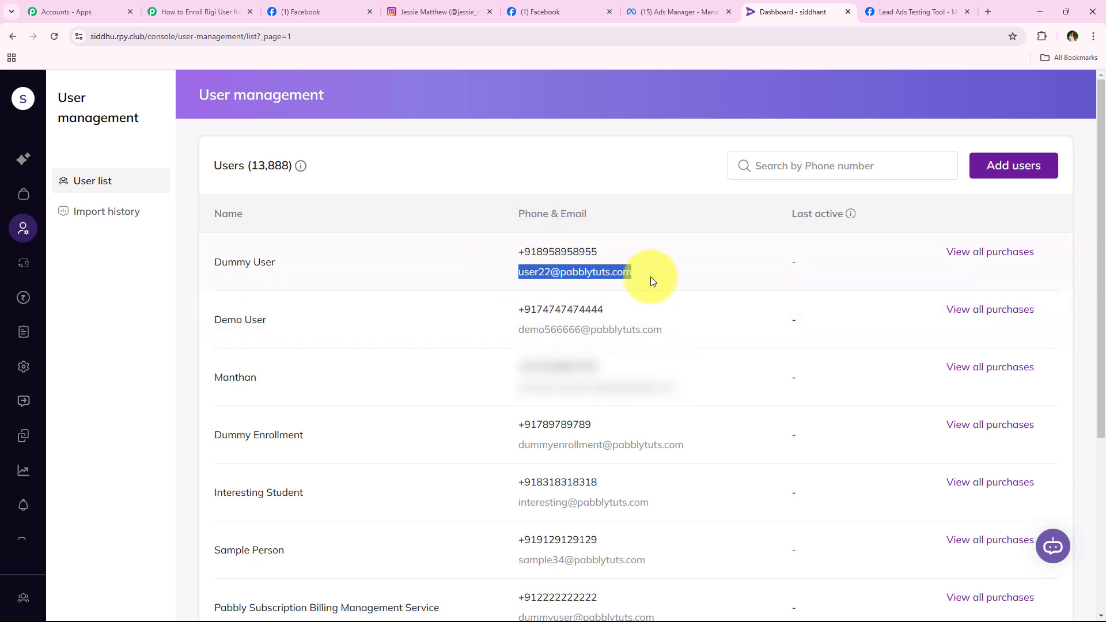
left_click(454, 272)
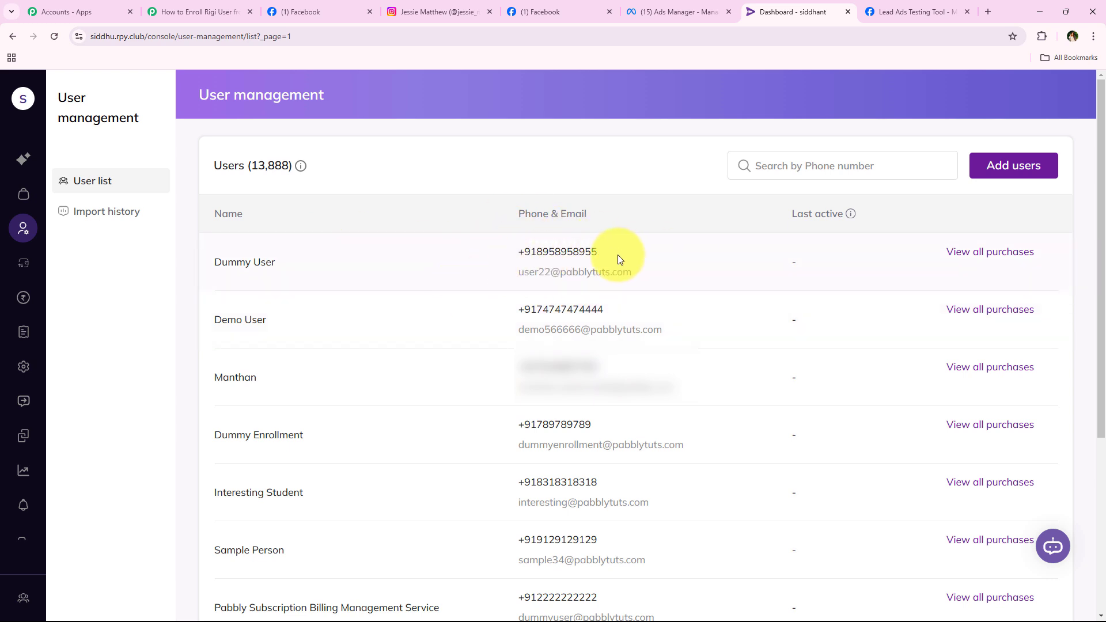
Open the user's enrolled courses and expand Free Sports Training Course to show its lessons.
left_click(970, 256)
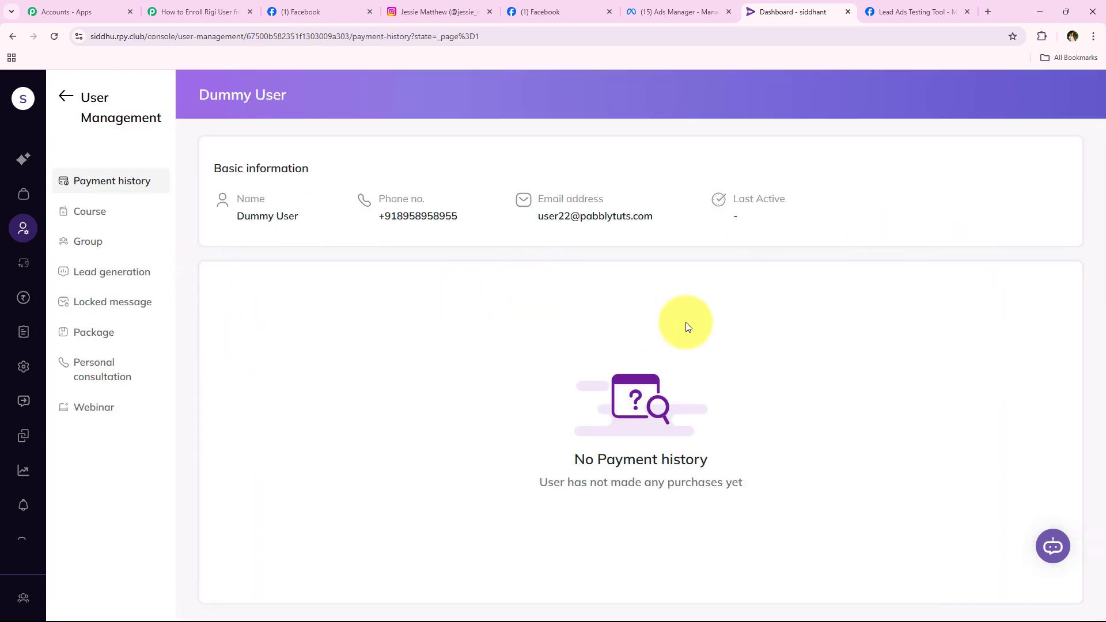
left_click(109, 213)
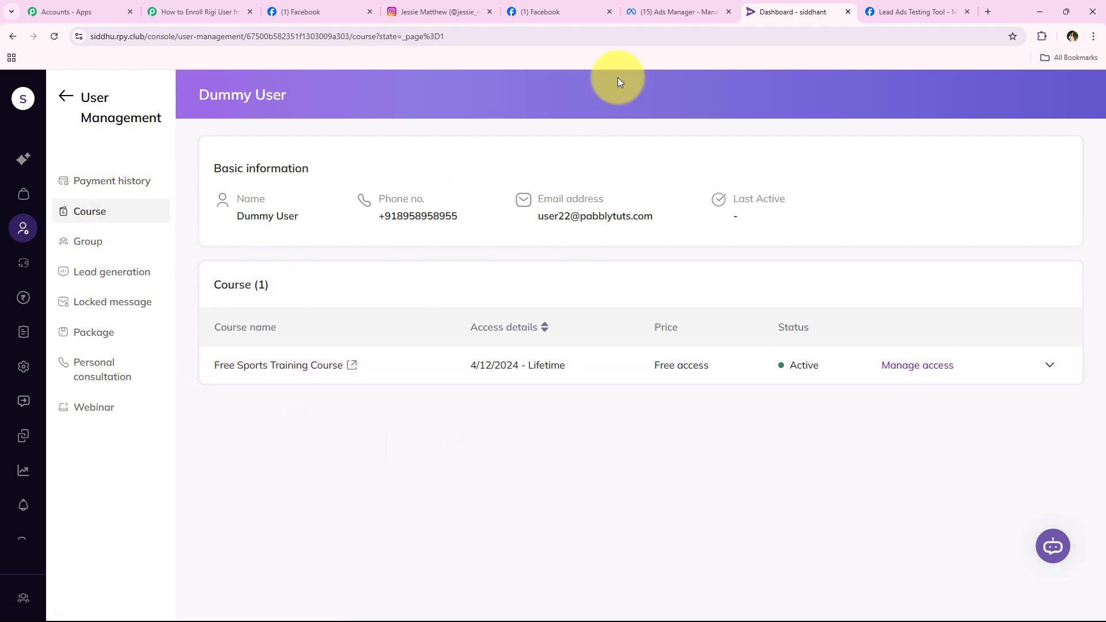
left_click_drag(201, 366, 383, 364)
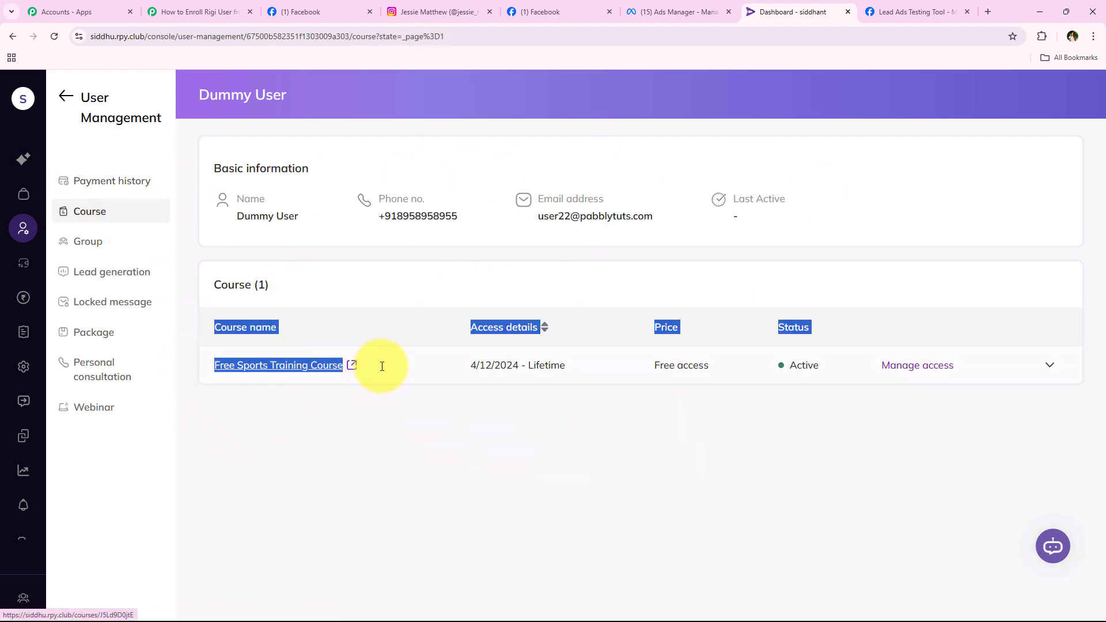
left_click(416, 367)
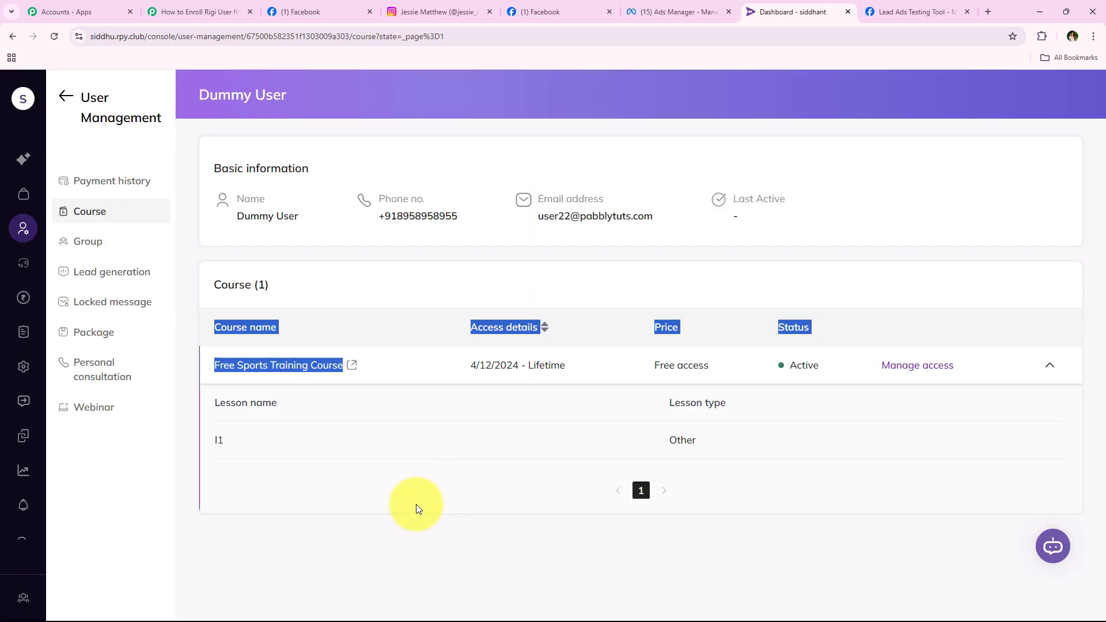
left_click(415, 507)
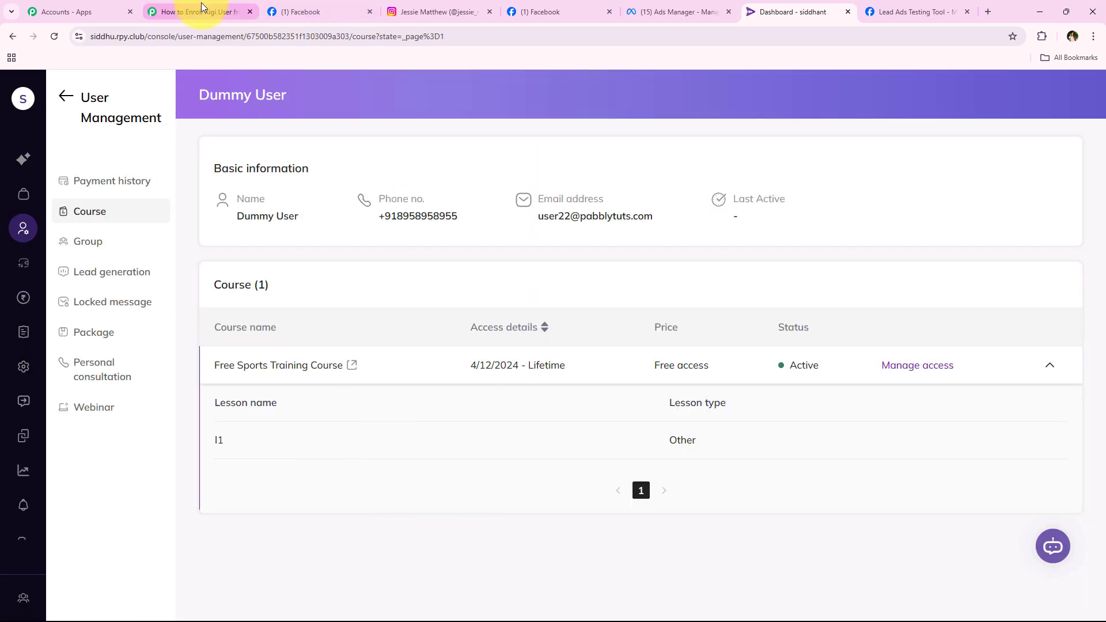
Look over the active Pabbly workflow, then go to the Lead Ads Testing Tool.
left_click(184, 10)
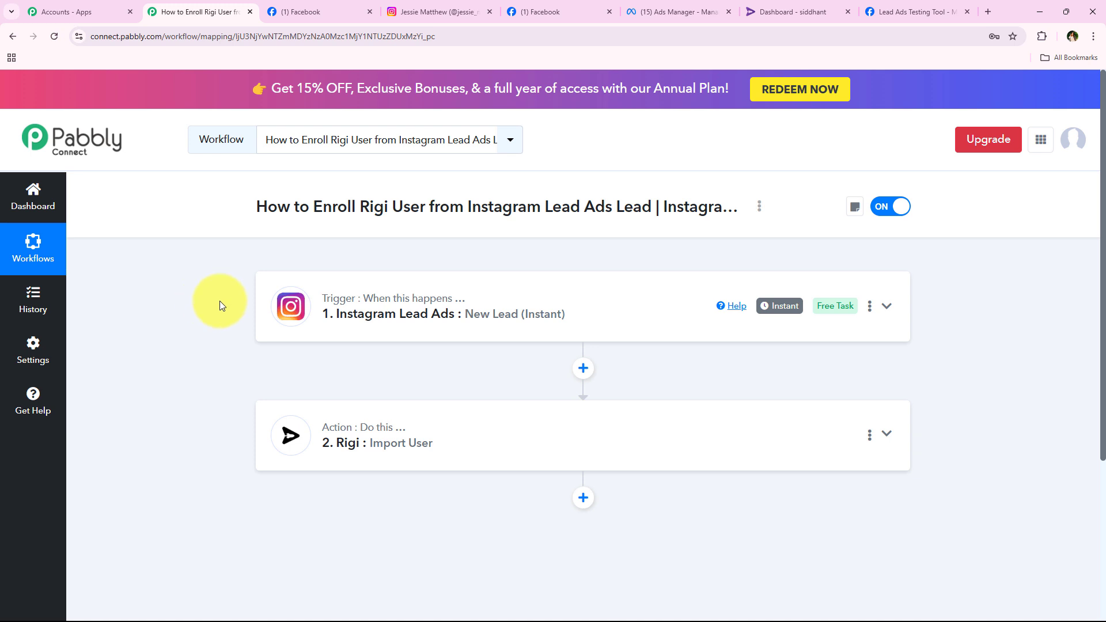
left_click(933, 11)
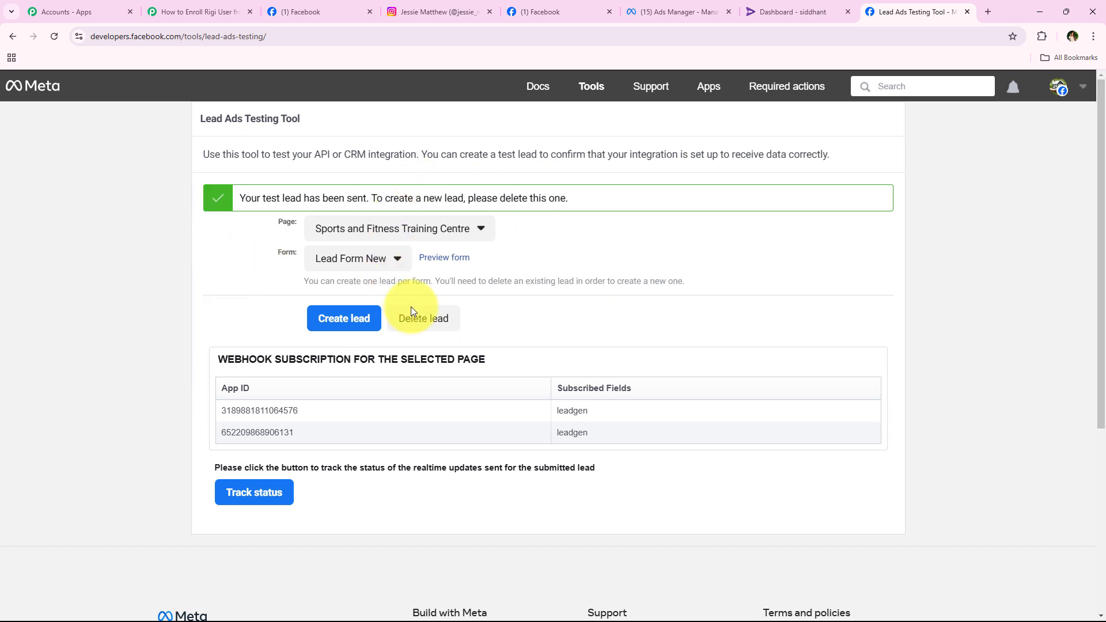
Delete the old test lead and open a fresh form for Sports and Fitness Training Centre.
left_click(424, 322)
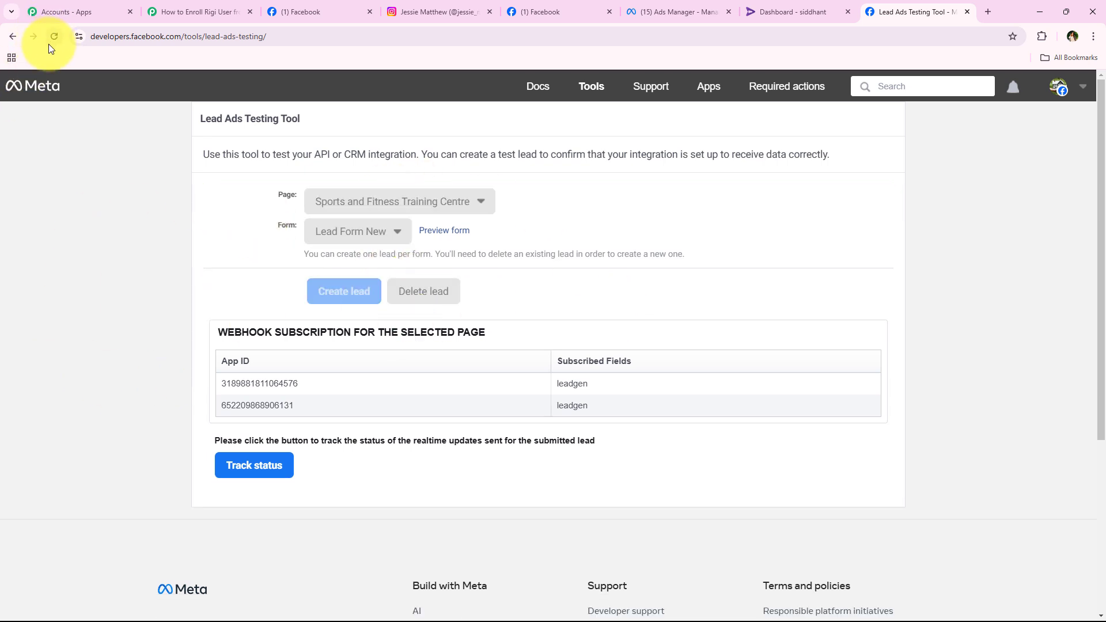
left_click(55, 37)
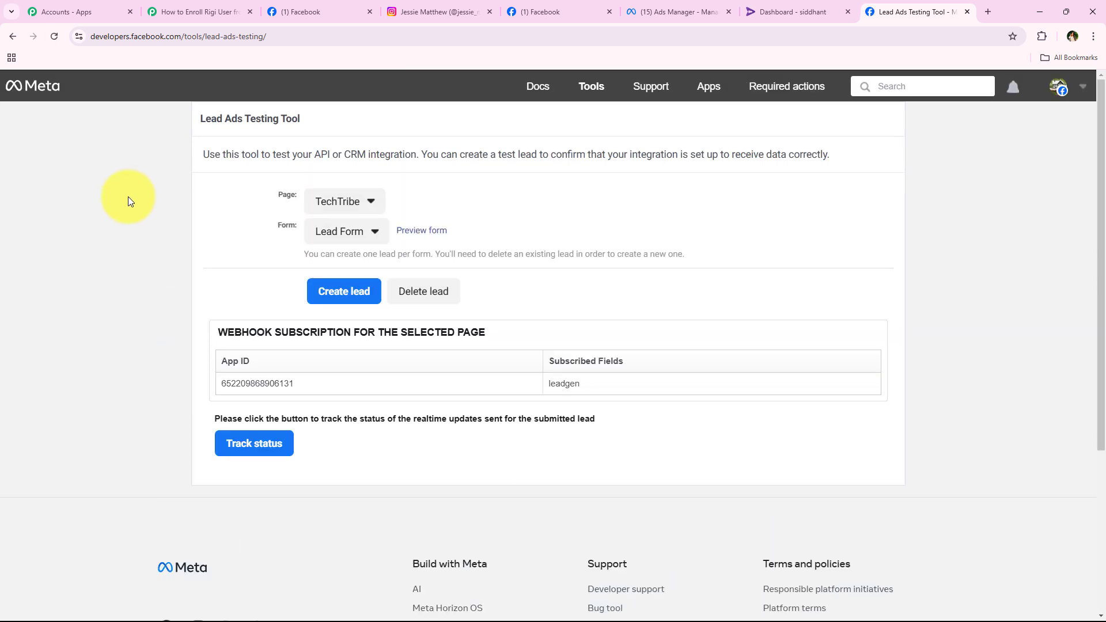
left_click(331, 199)
scroll(265, 374, "down", 5)
left_click(395, 579)
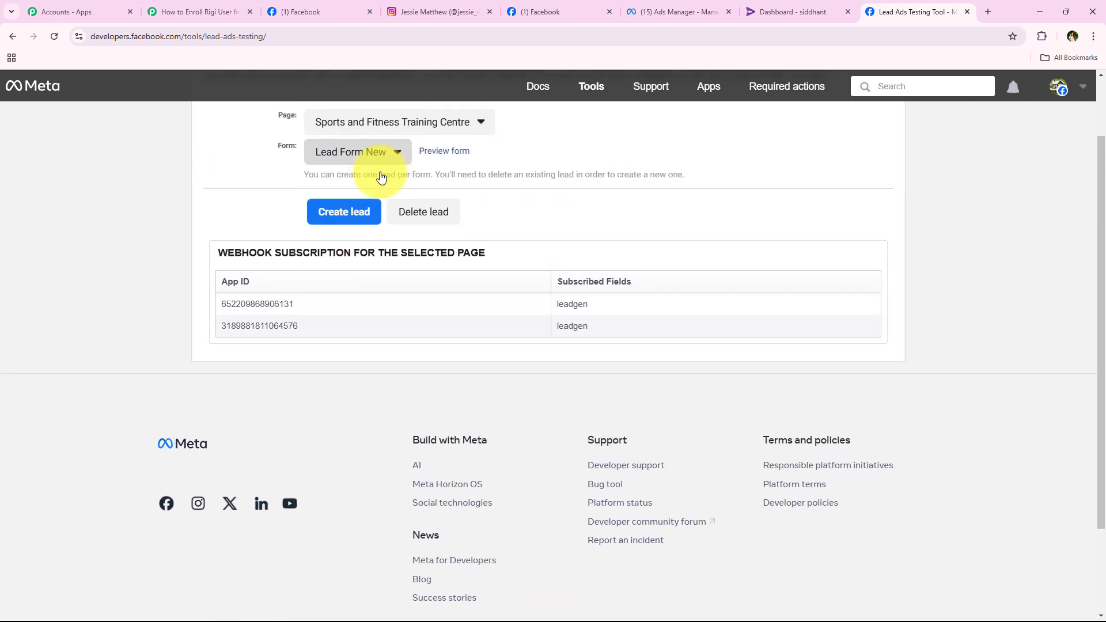
left_click(448, 156)
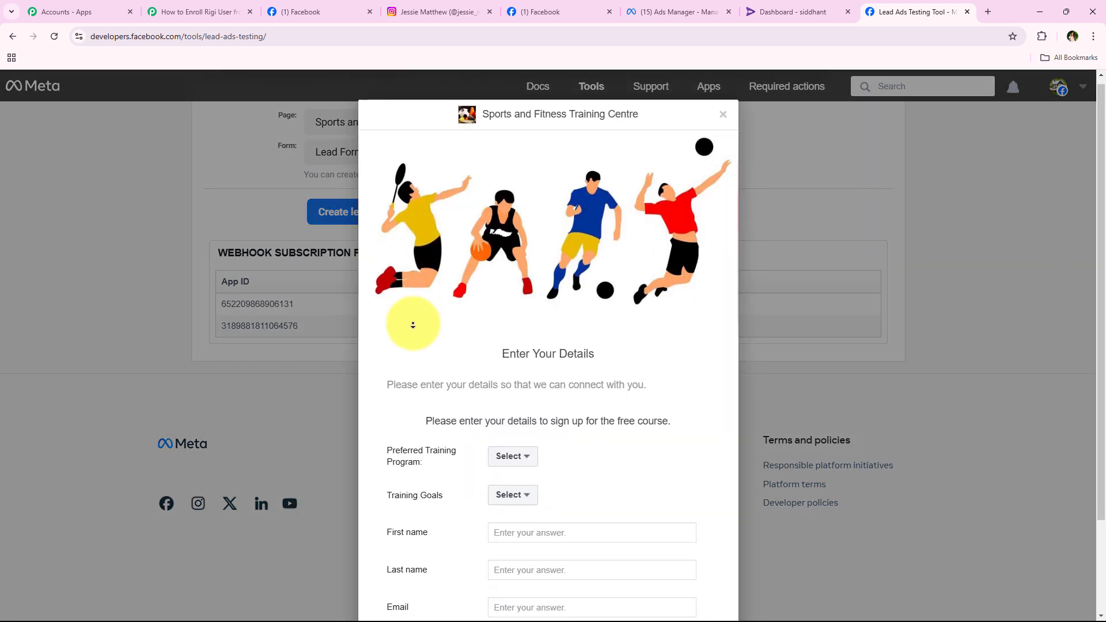
Choose Personal Training as the program and Weight Loss as the goal.
scroll(455, 337, "down", 2)
left_click(510, 342)
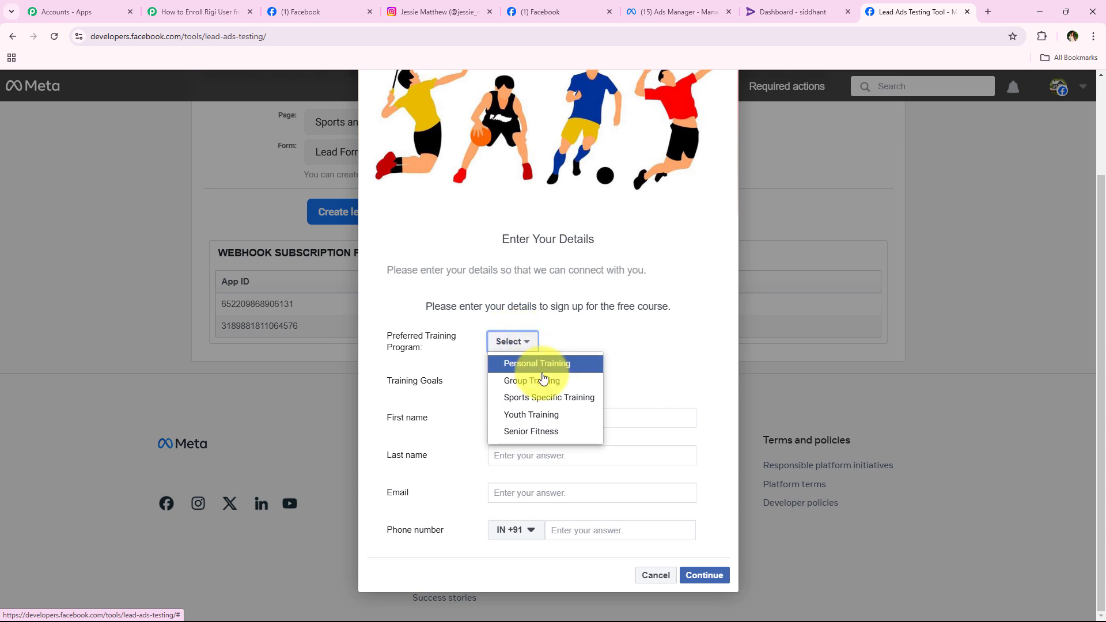
left_click(544, 367)
left_click(510, 380)
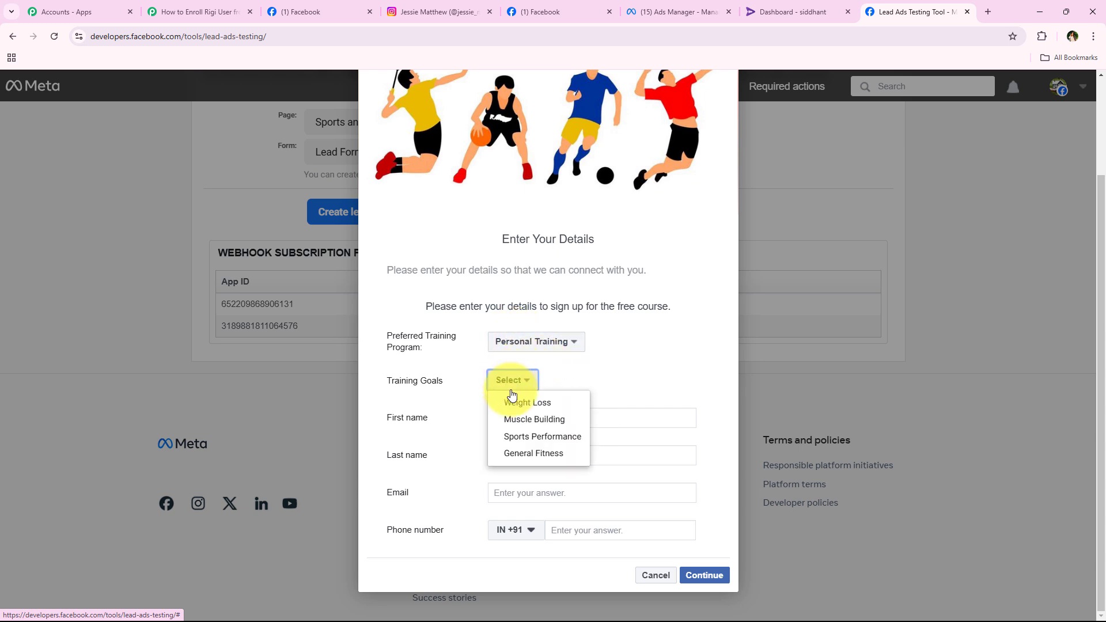
left_click(511, 403)
Fill in the lead's name, e-mail and phone, then continue and submit the test lead.
left_click(508, 415)
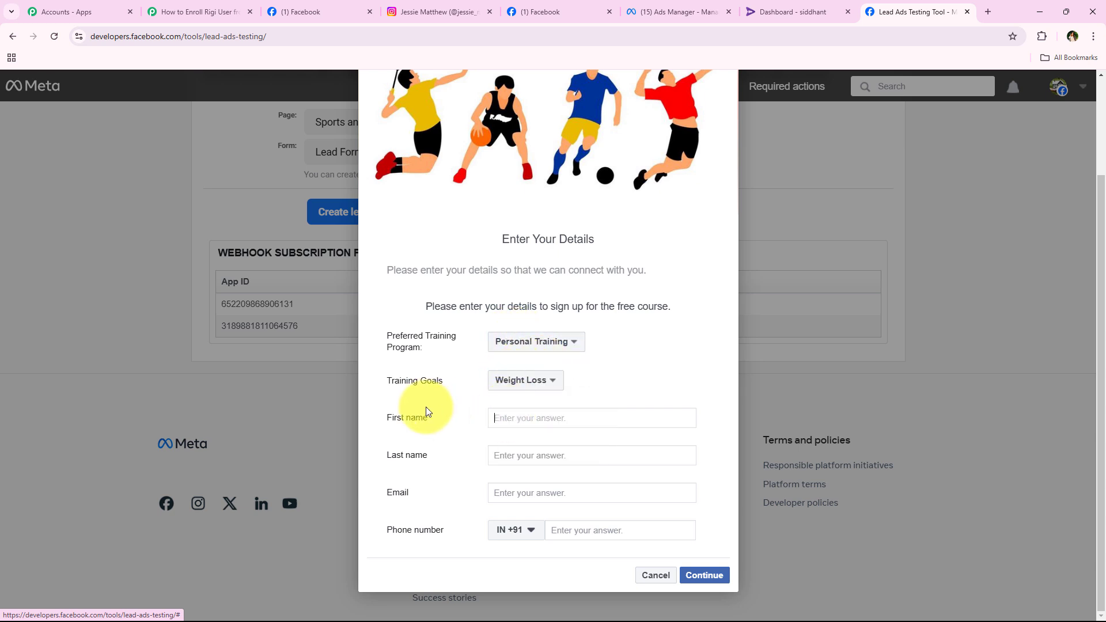
type("Test")
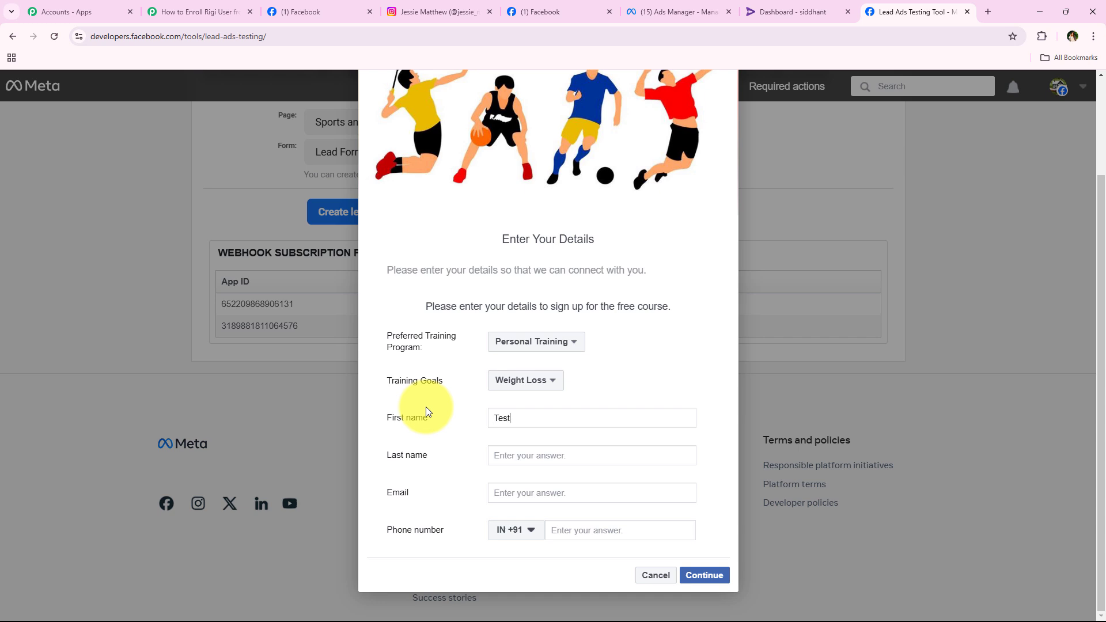
left_click(557, 452)
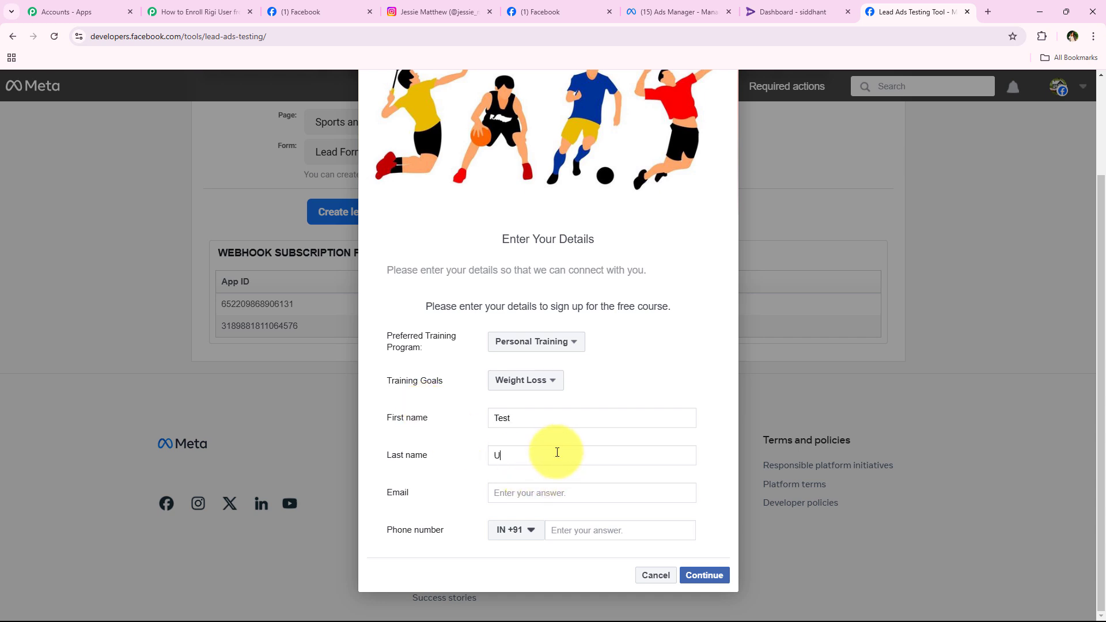
type("User")
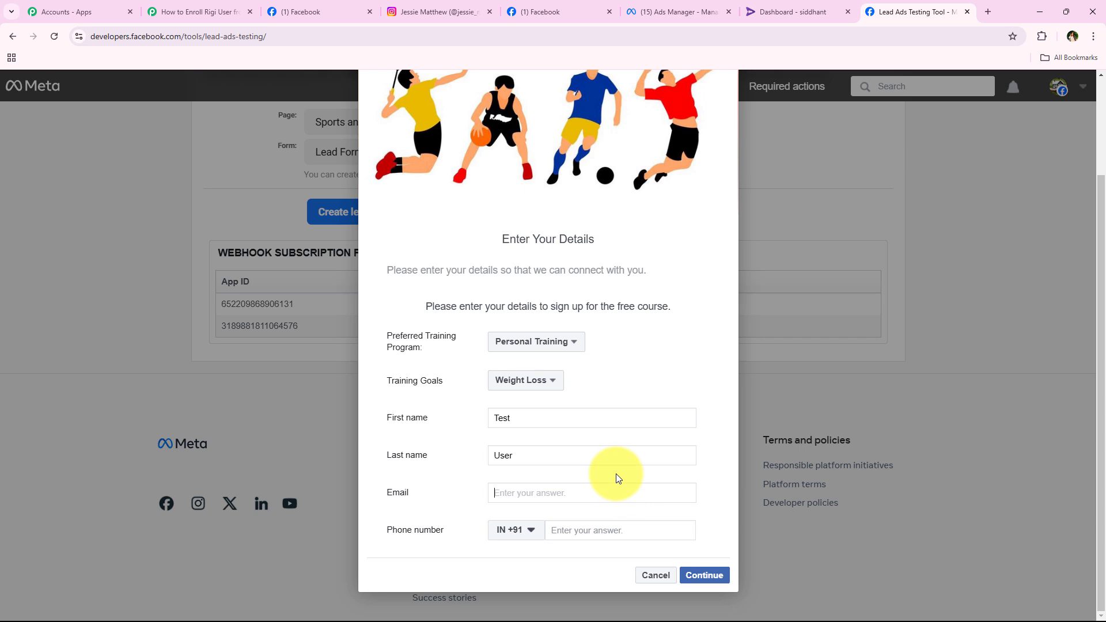
left_click(631, 529)
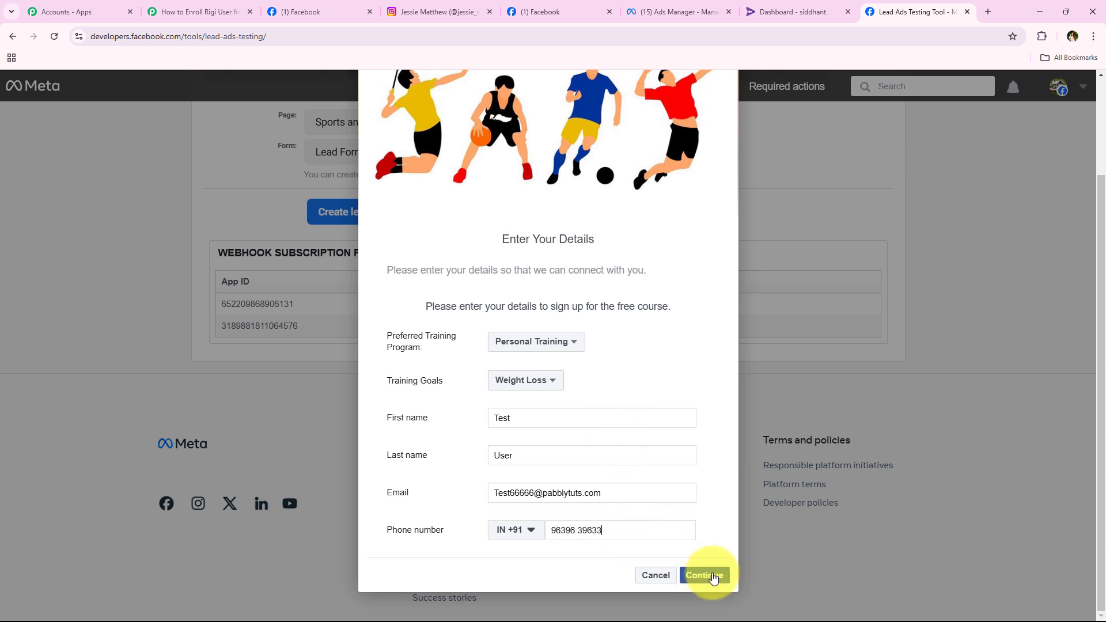
left_click(704, 575)
left_click(705, 459)
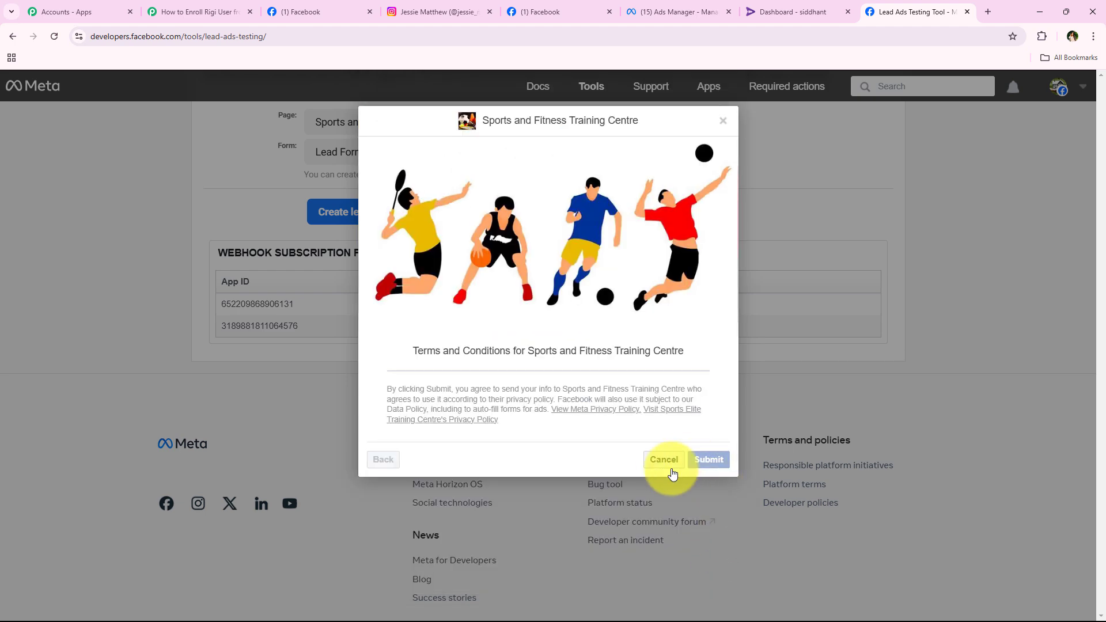
Close the submission confirmation and check the lead-sent success banner.
left_click(640, 471)
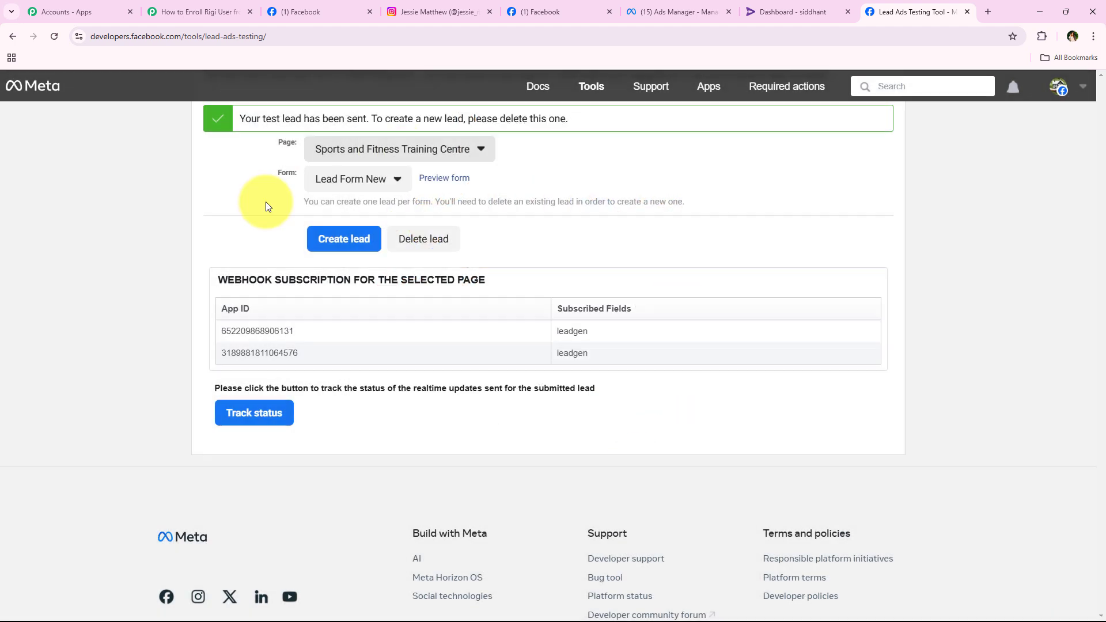
scroll(199, 308, "up", 2)
scroll(201, 299, "down", 1)
scroll(158, 246, "up", 1)
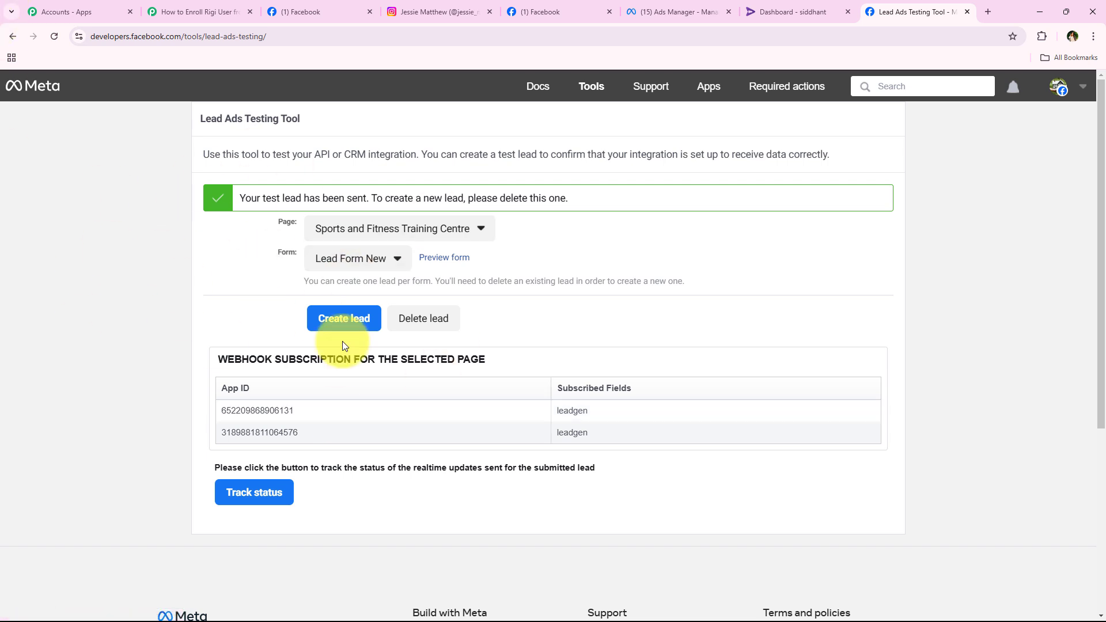
Refresh Rigi's user list and search it by the test lead's phone number.
left_click(801, 9)
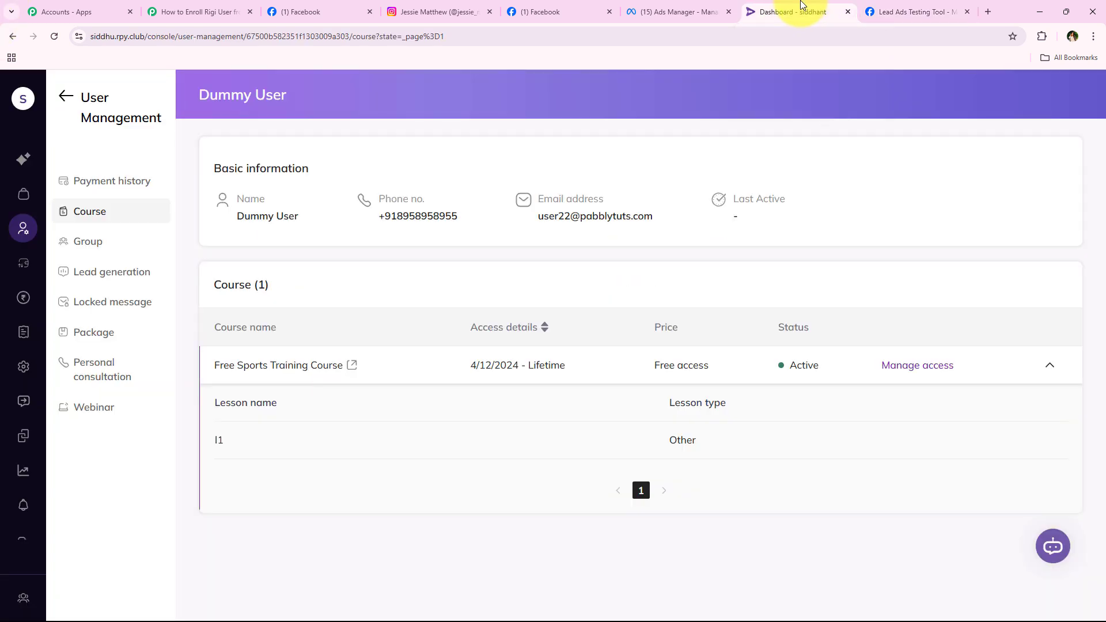
left_click(66, 97)
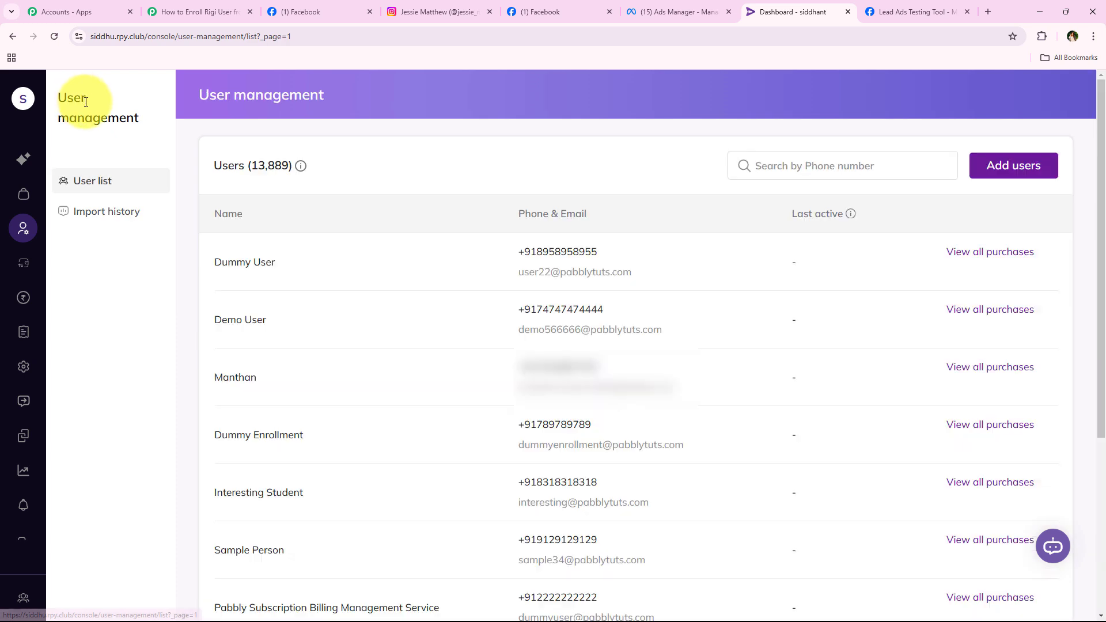
left_click(59, 37)
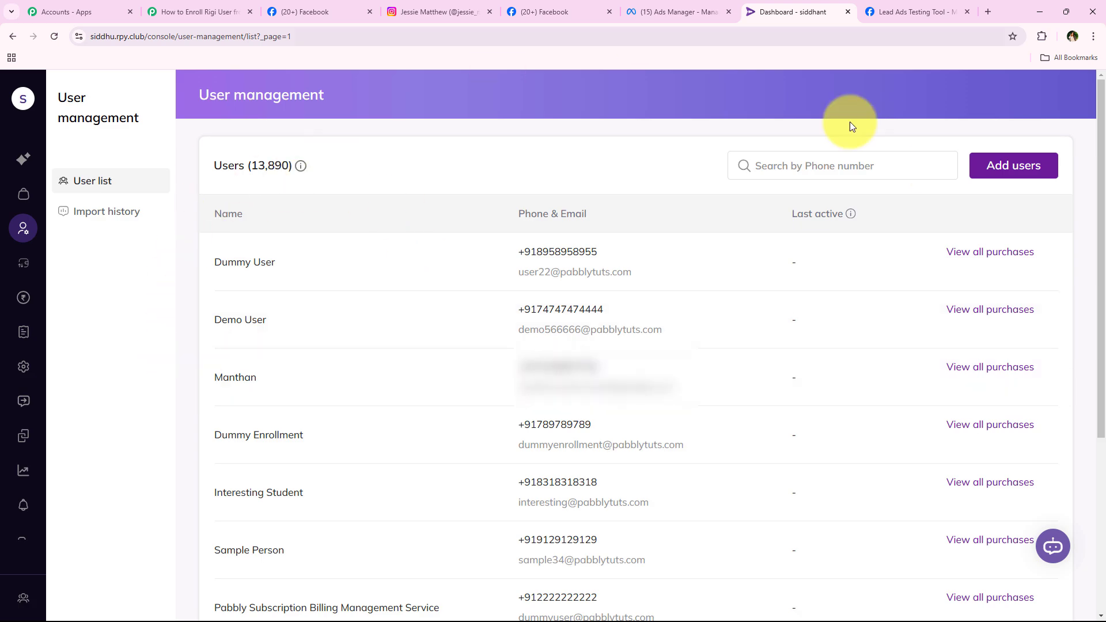
left_click(838, 178)
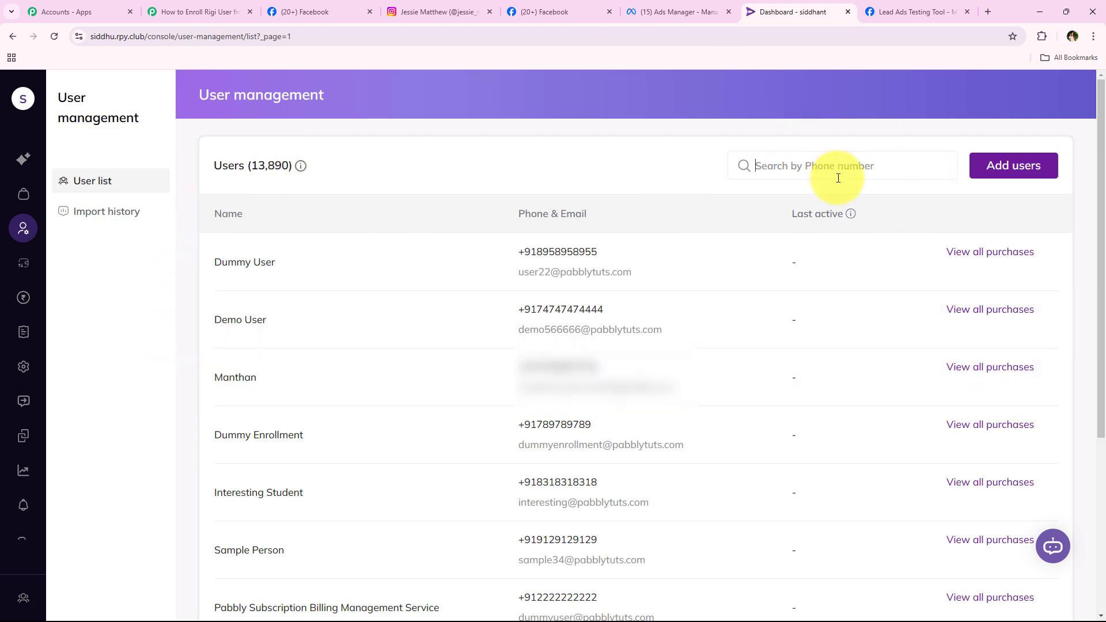
key("ctrl+v")
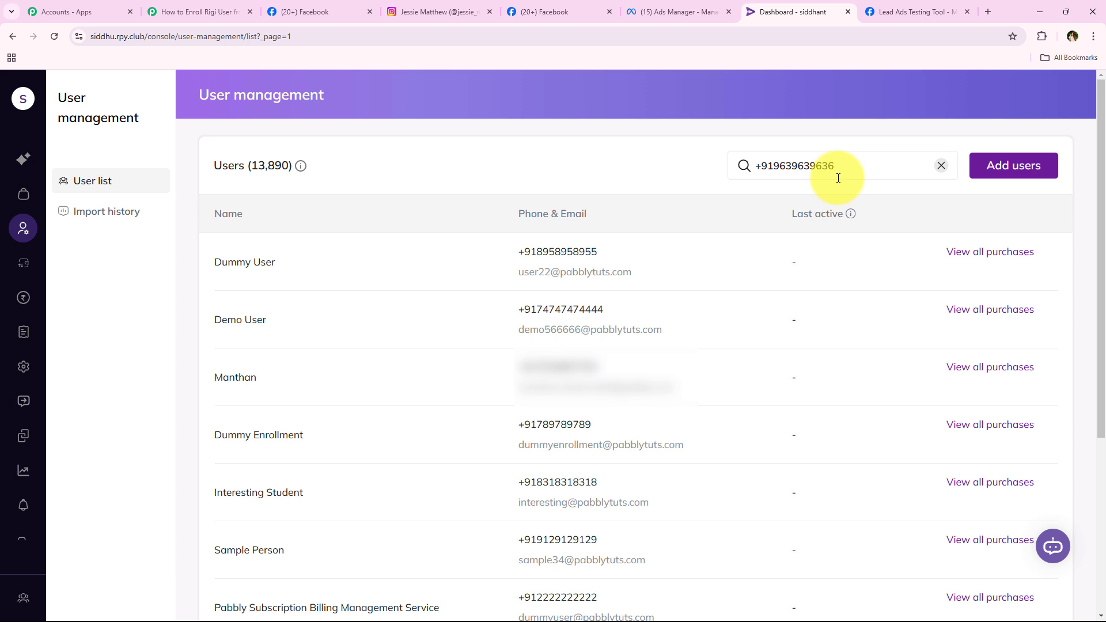
key("Return")
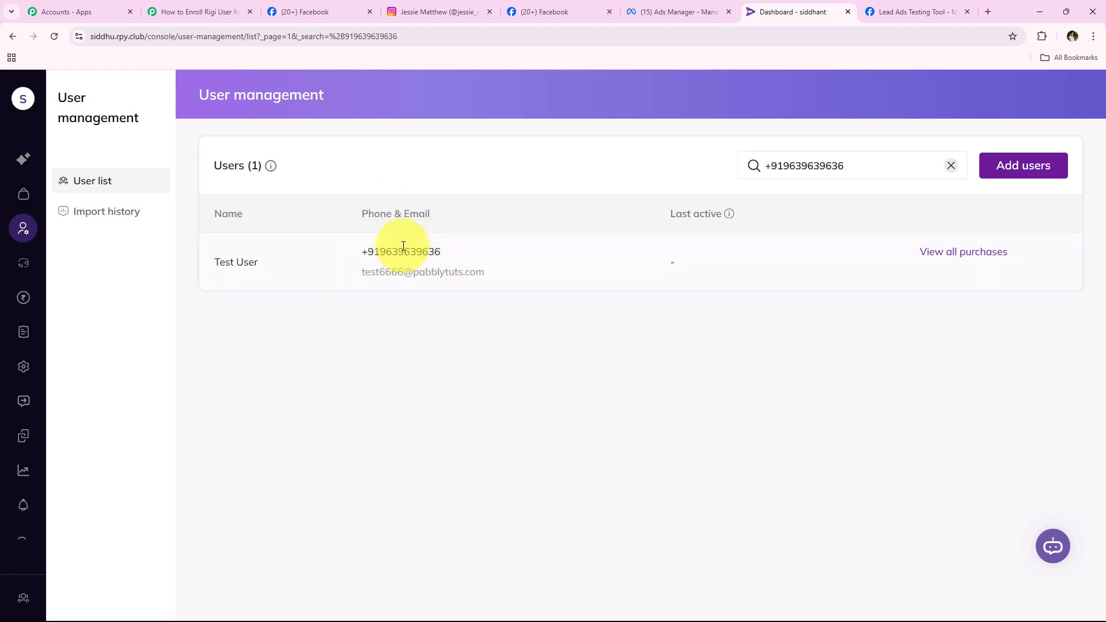
left_click(205, 11)
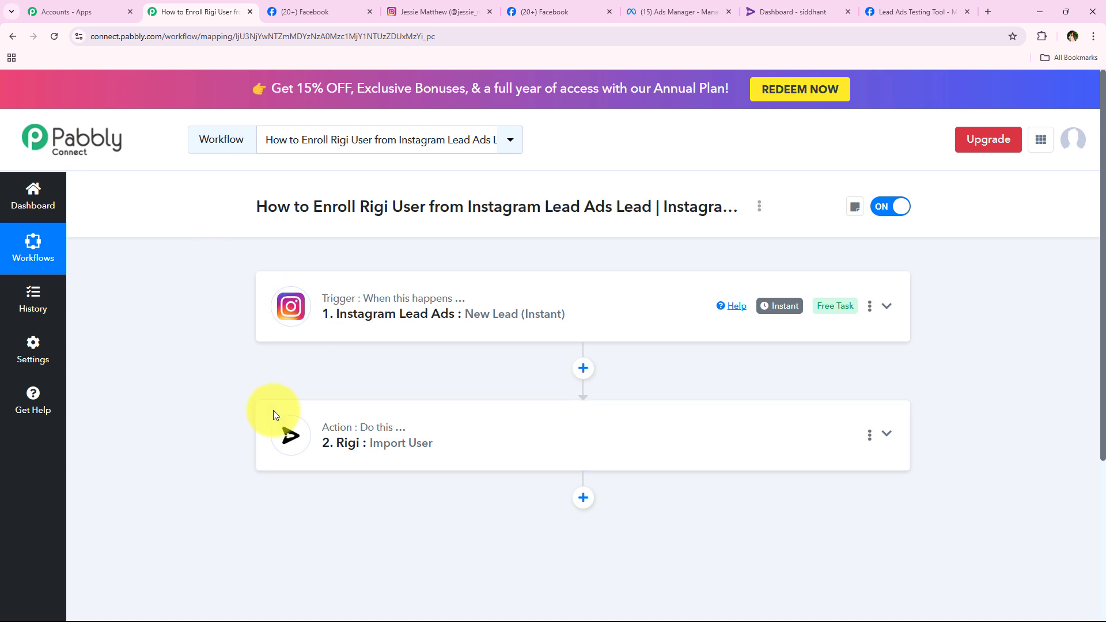
left_click(778, 7)
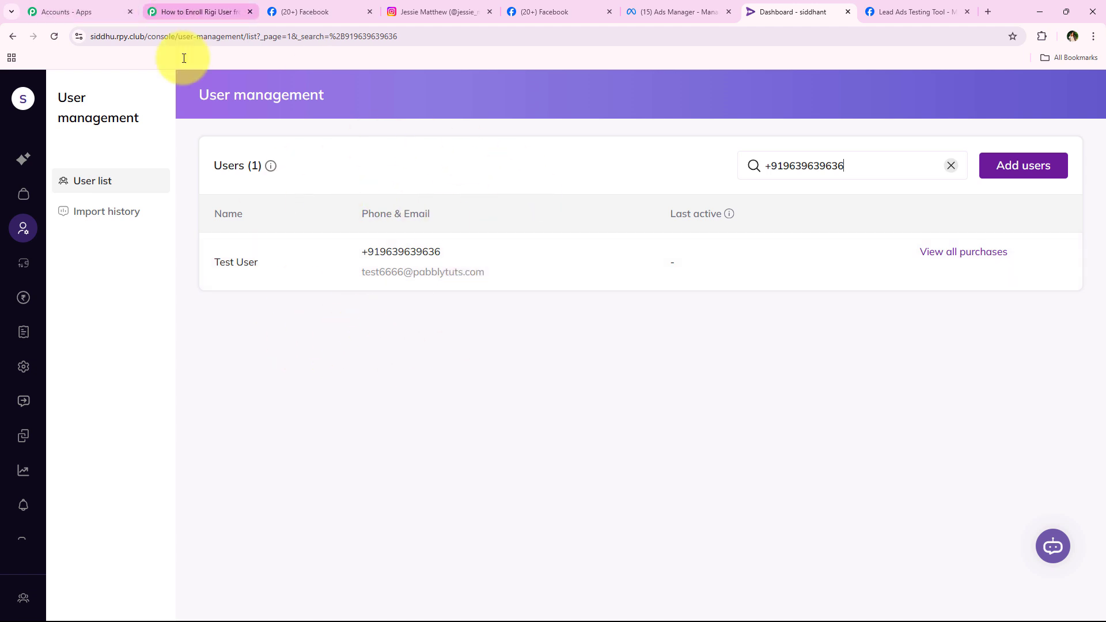
left_click(157, 6)
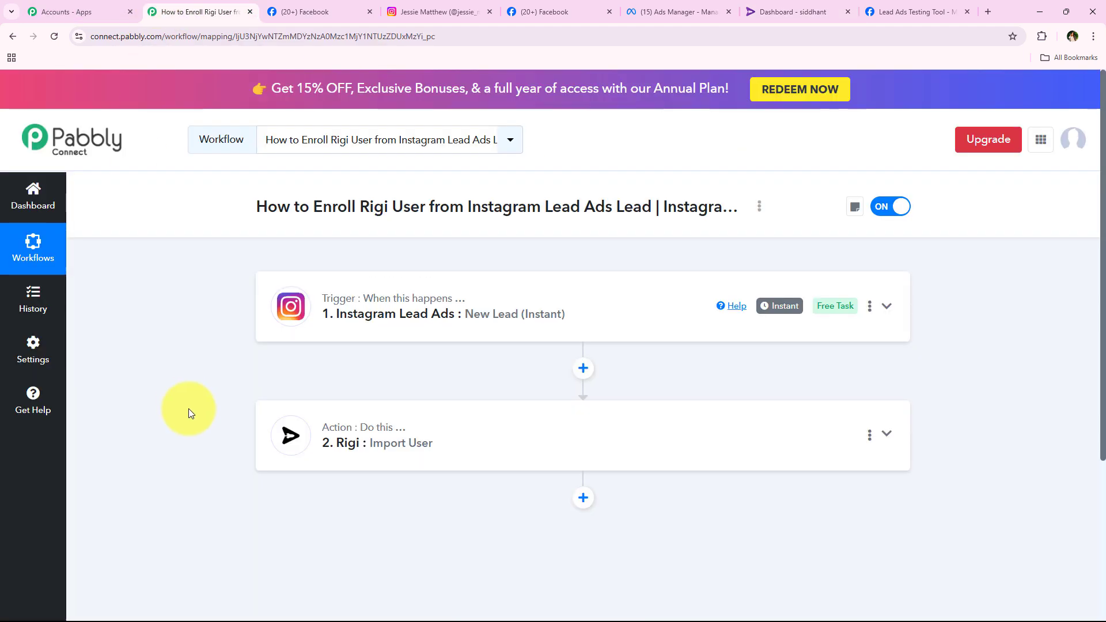